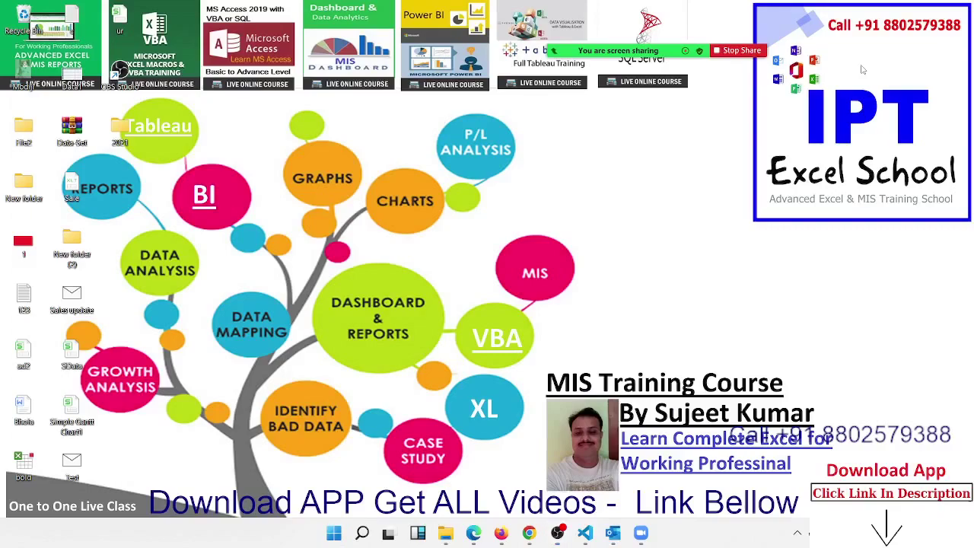
- Launch Excel from the Windows search and start a blank workbook
key(super)
text(excel)
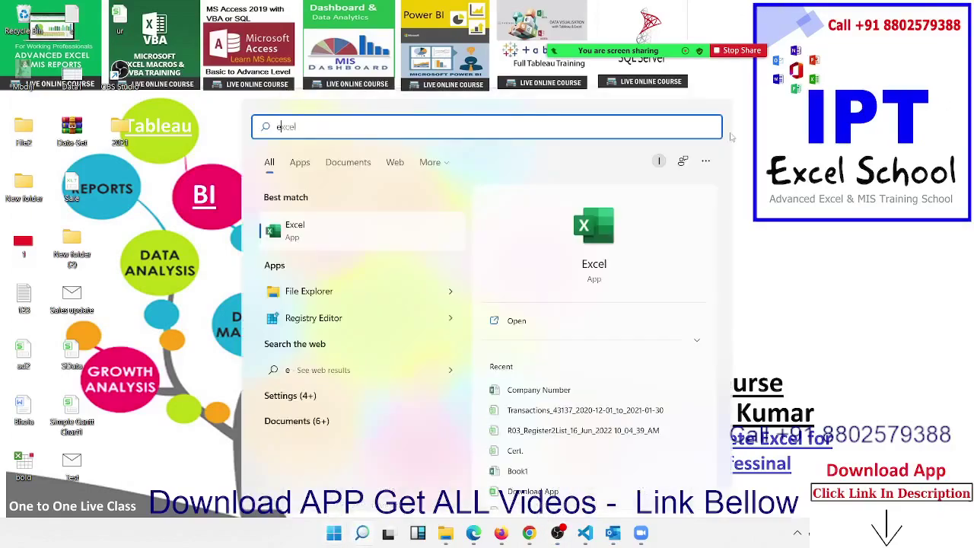
click(598, 234)
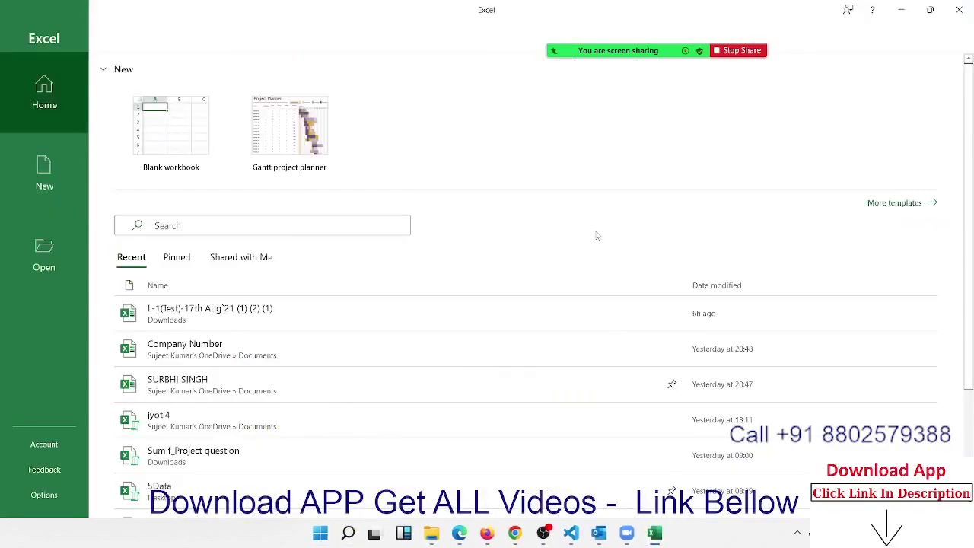
click(202, 118)
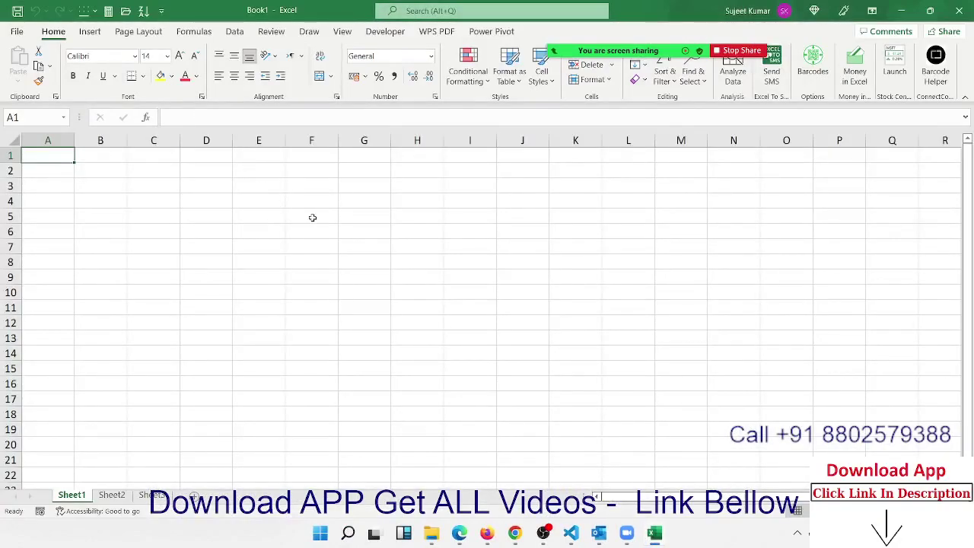
- Enter VBA, VB6, VBS and .NET down column B from B2 to B5
click(406, 235)
click(110, 173)
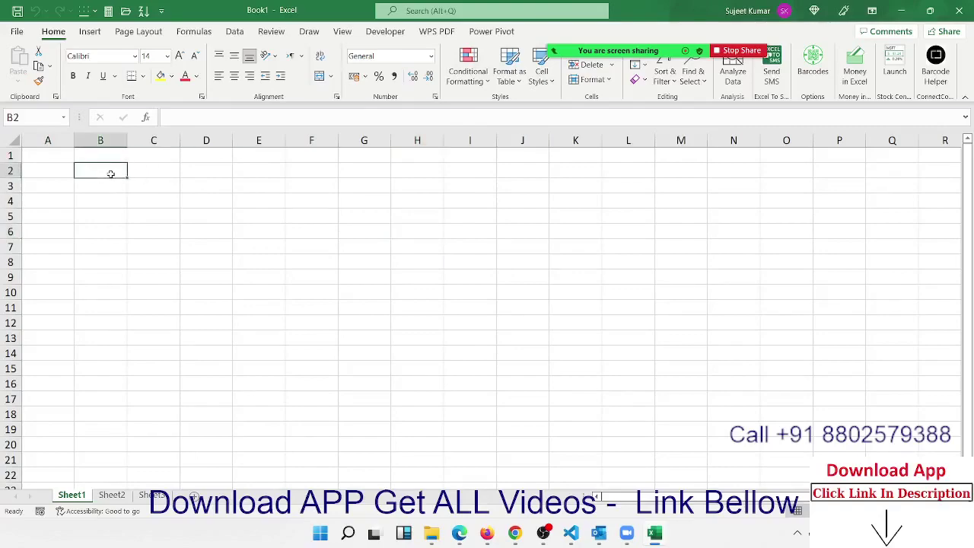
text(VBA)
key(Return)
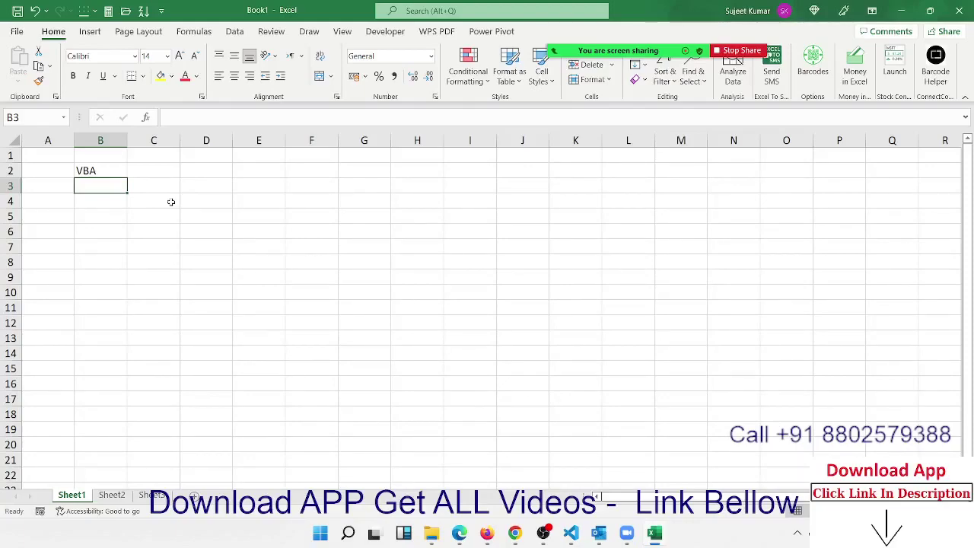
text(VB6)
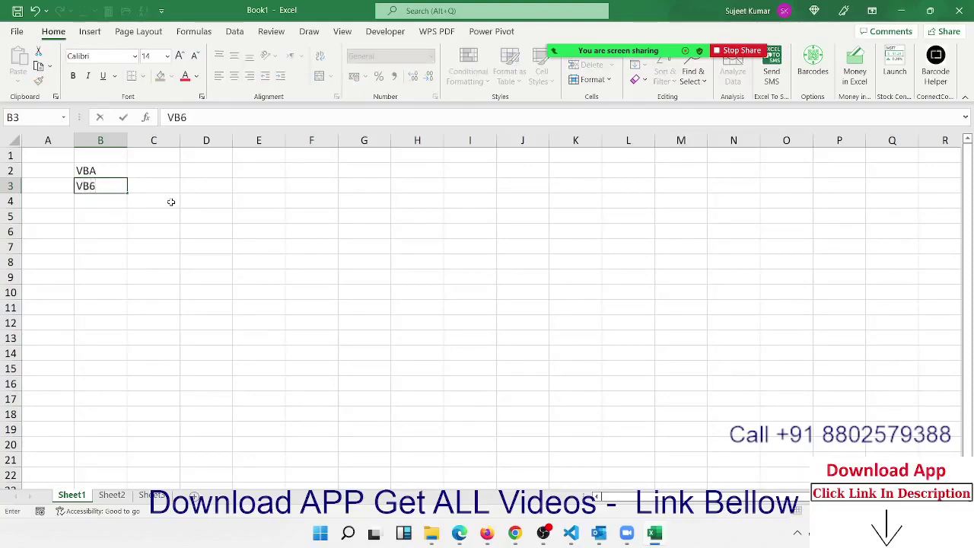
key(Return)
text(VB)
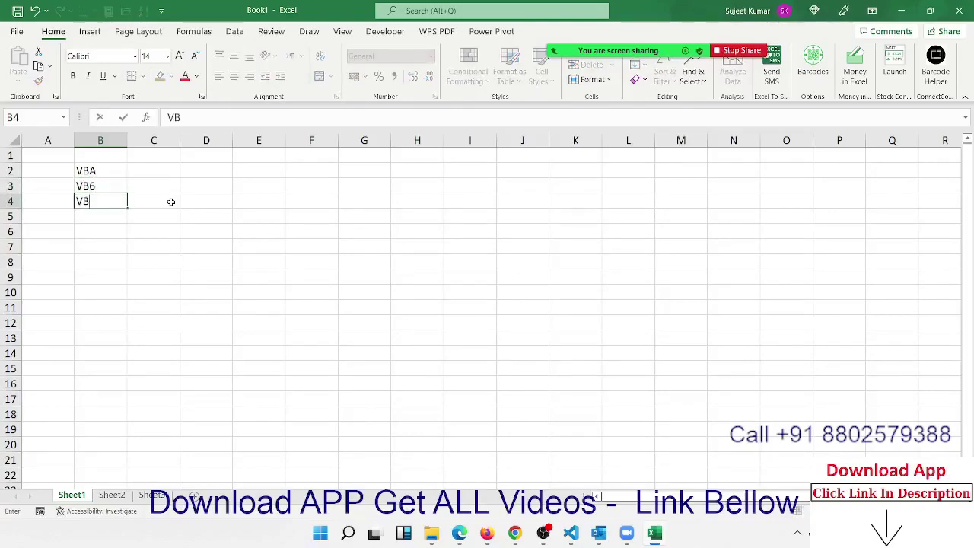
text(D)
key(BackSpace)
text(S)
key(Return)
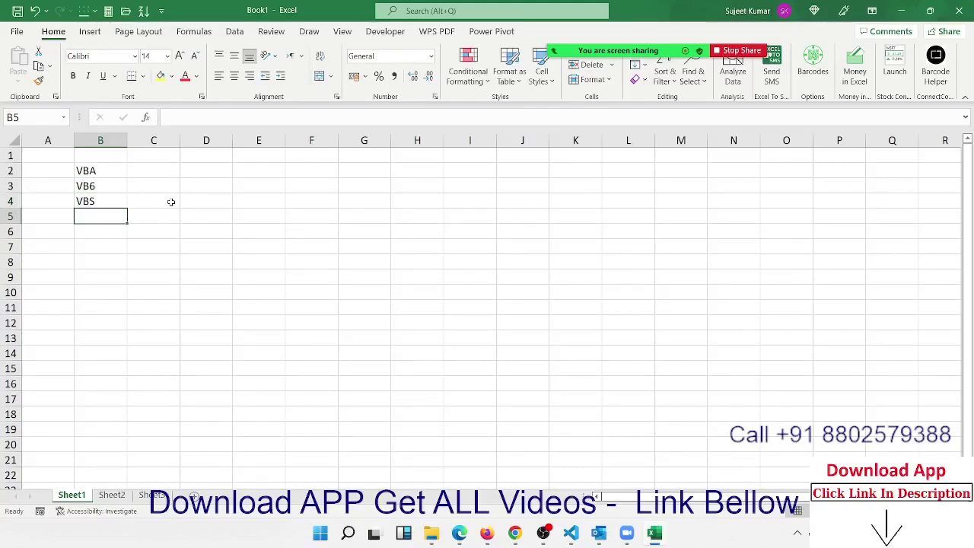
text(.N)
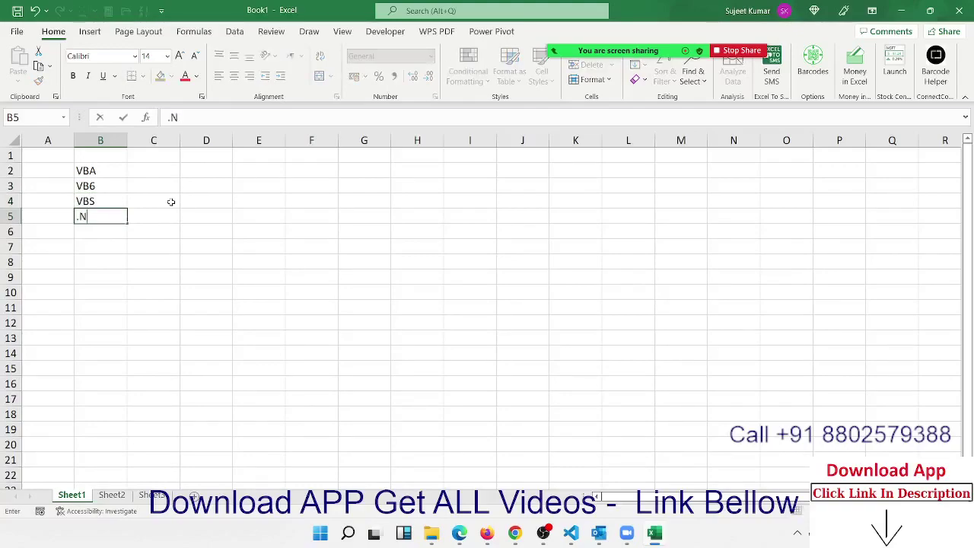
text(ET)
key(Return)
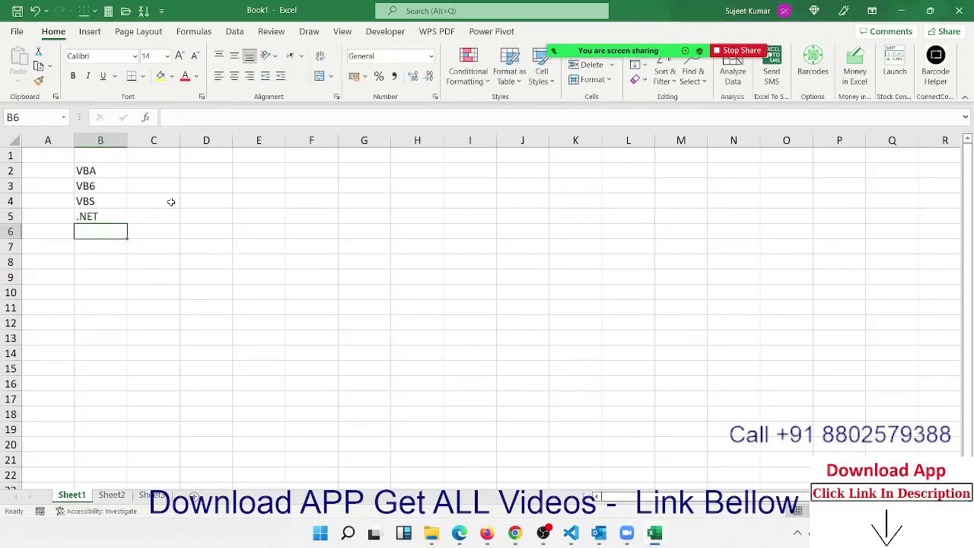
- Clear B3:B5 so only VBA remains in B2
key(Up)
key(Up)
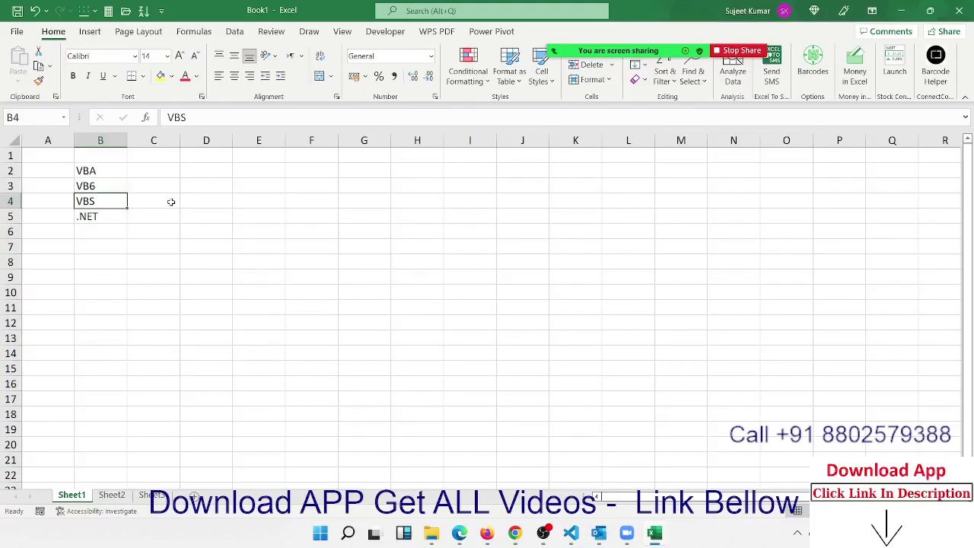
key(Up)
key(shift+Down)
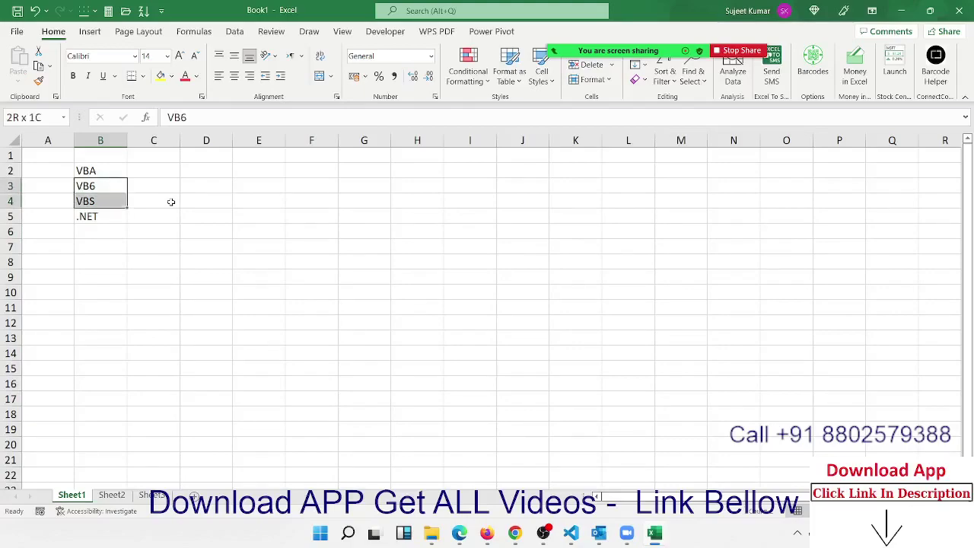
key(shift+Down)
key(Delete)
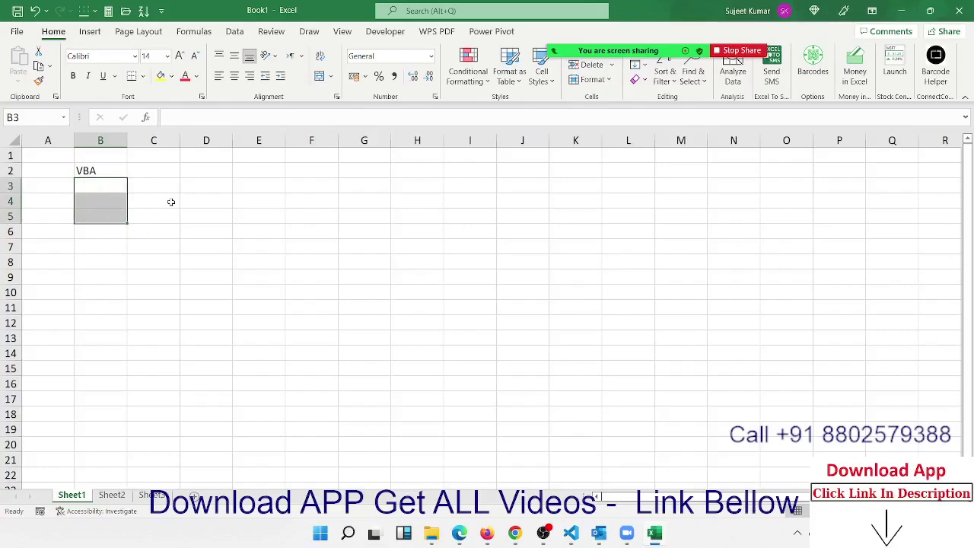
key(Up)
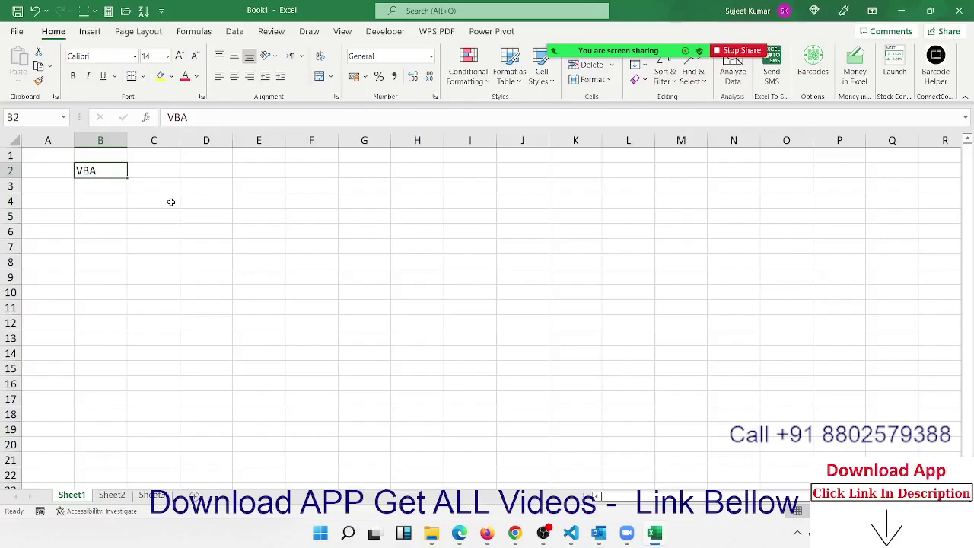
key(Return)
- Type Macros into cell C3
key(Right)
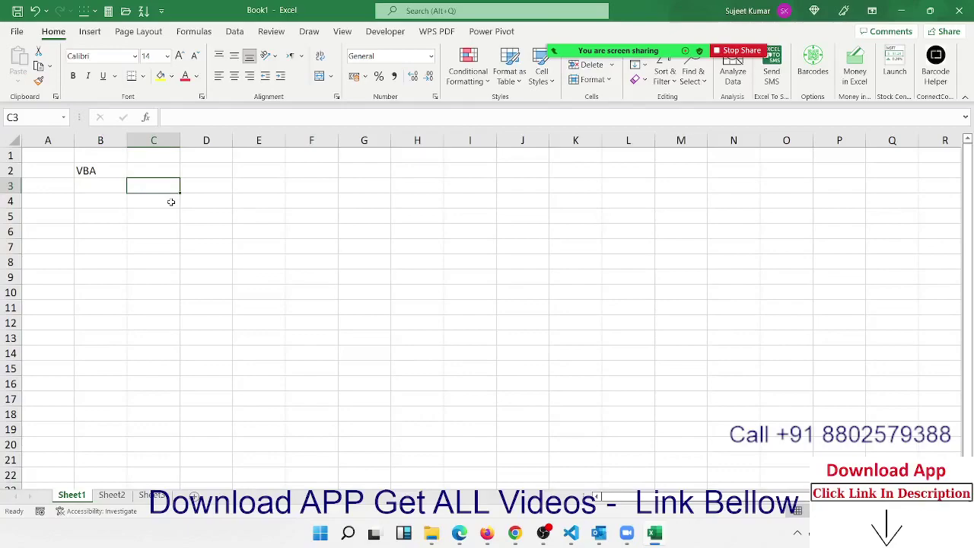
text(Mac)
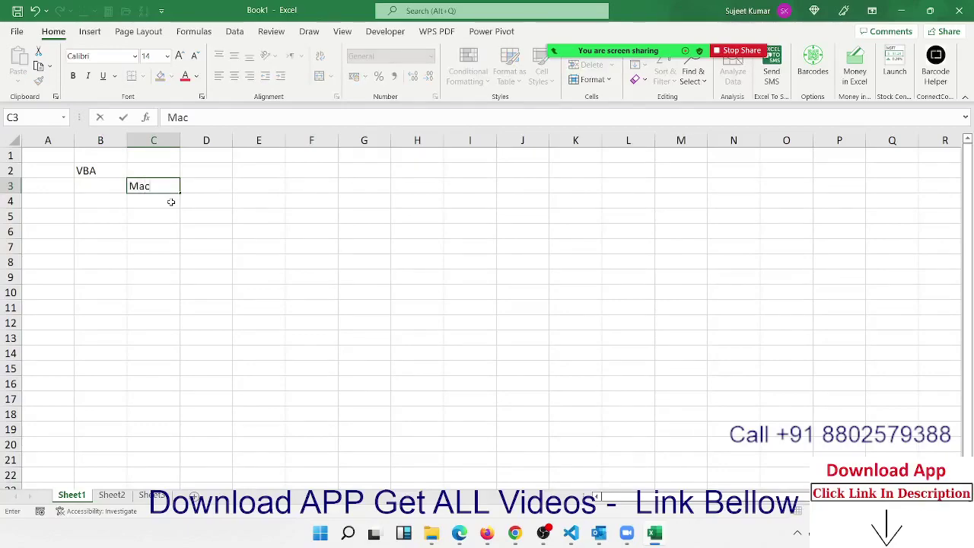
text(ros)
key(Return)
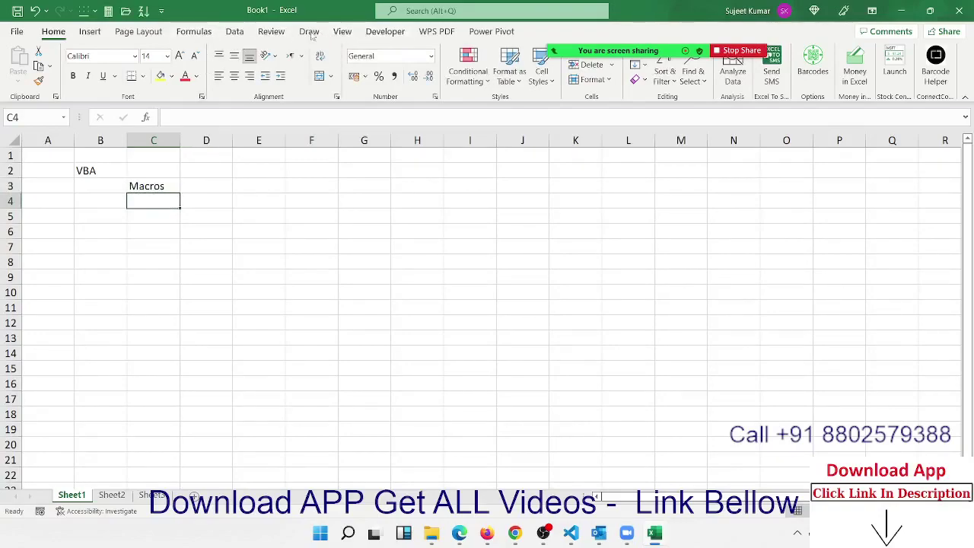
- Look through the View ribbon's Macros dropdown, then close it and select an empty cell
click(343, 34)
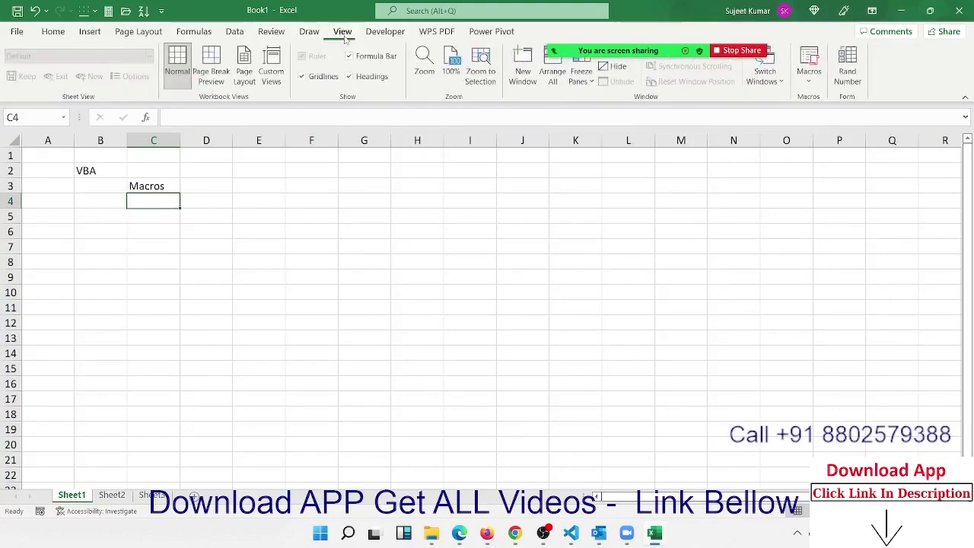
click(808, 74)
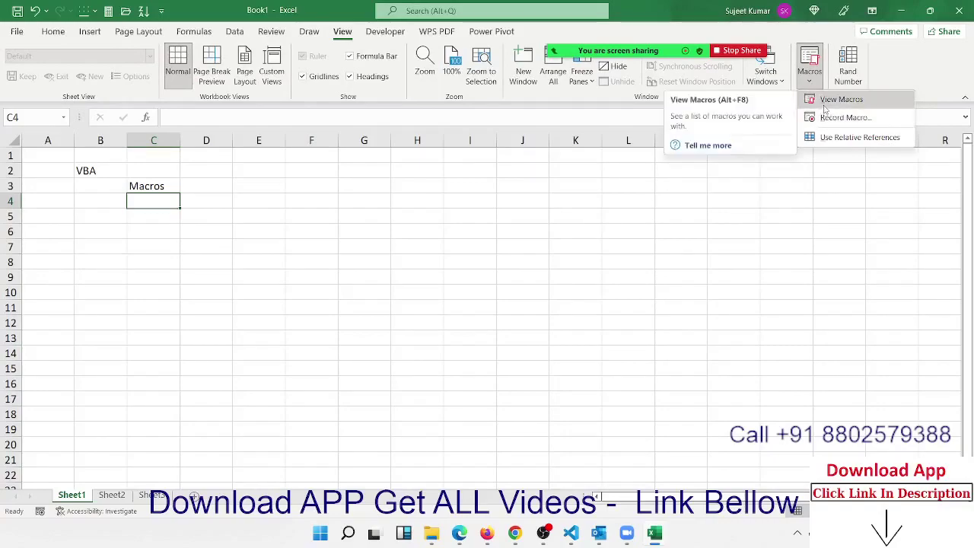
click(78, 170)
click(78, 169)
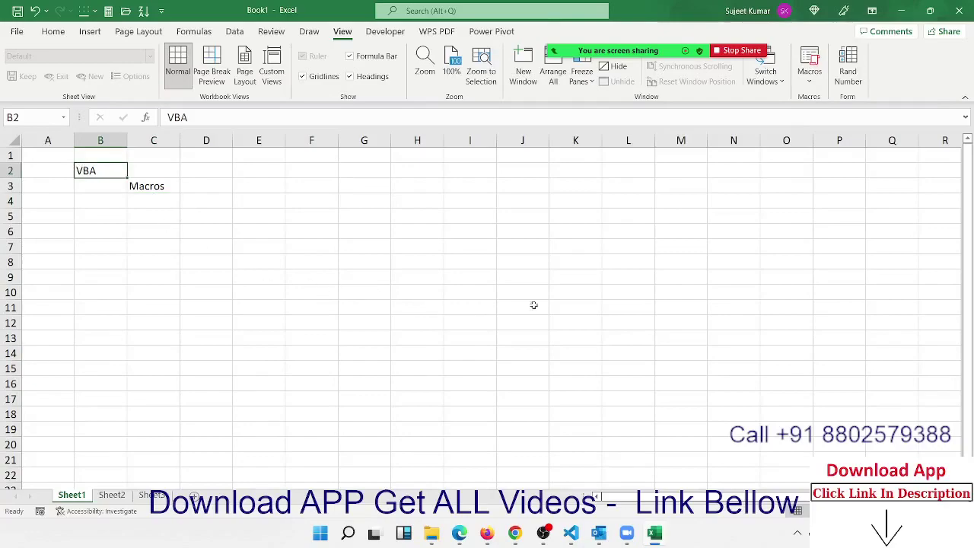
click(631, 243)
- Record Macro1 with default settings, entering the heading 'Name' in cell G1
click(806, 82)
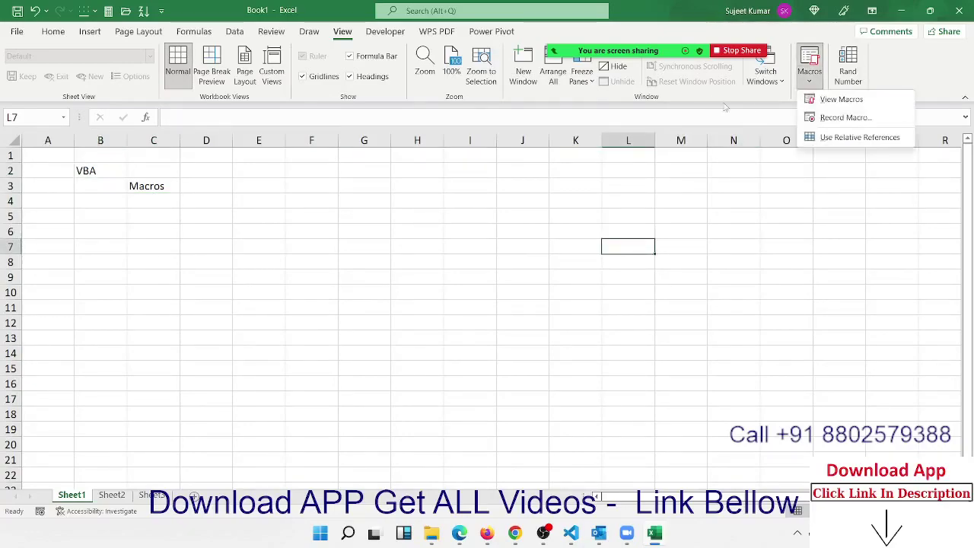
click(825, 118)
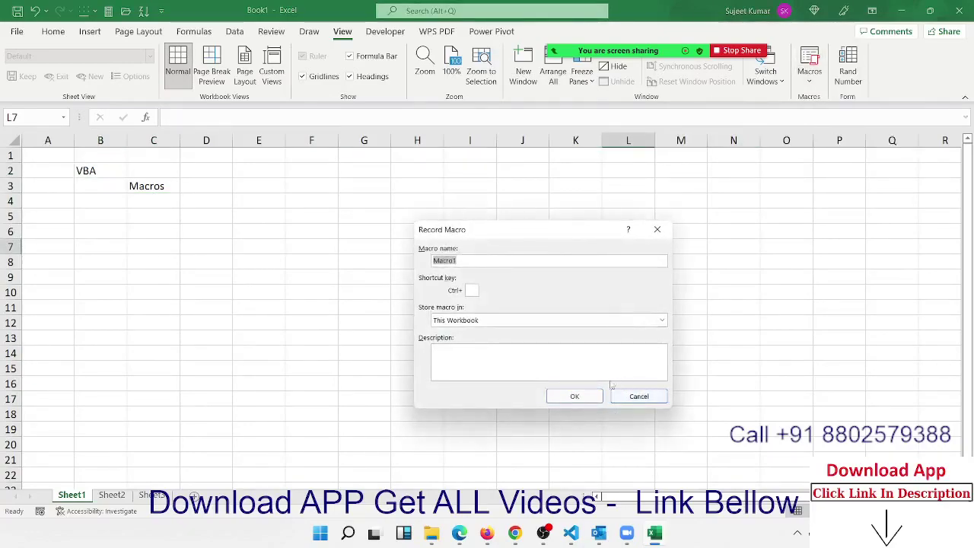
click(581, 395)
click(378, 158)
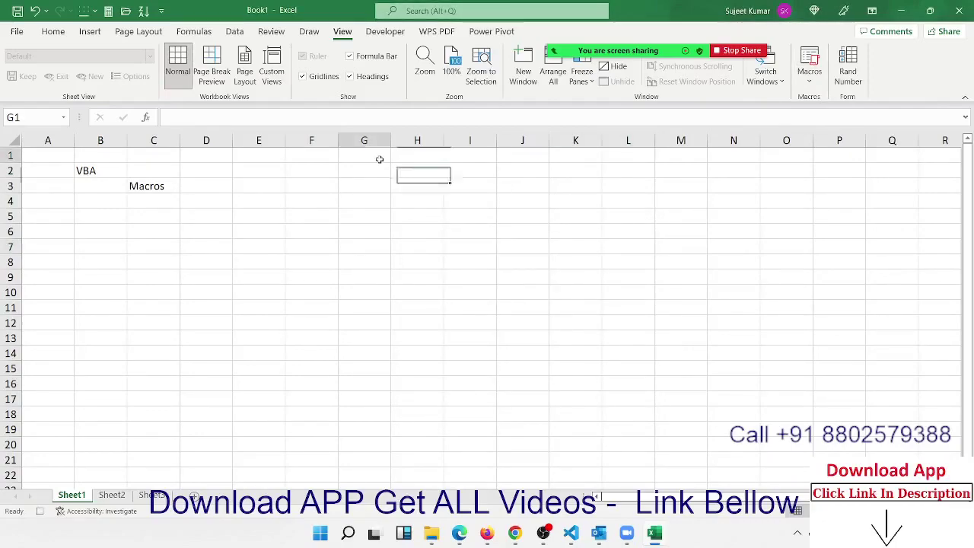
text(N)
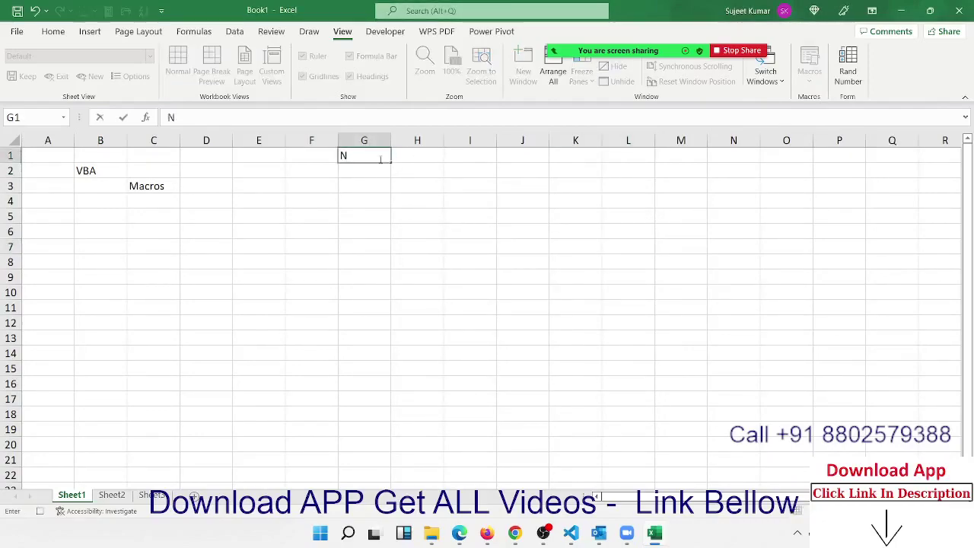
text(am)
text(e)
key(Return)
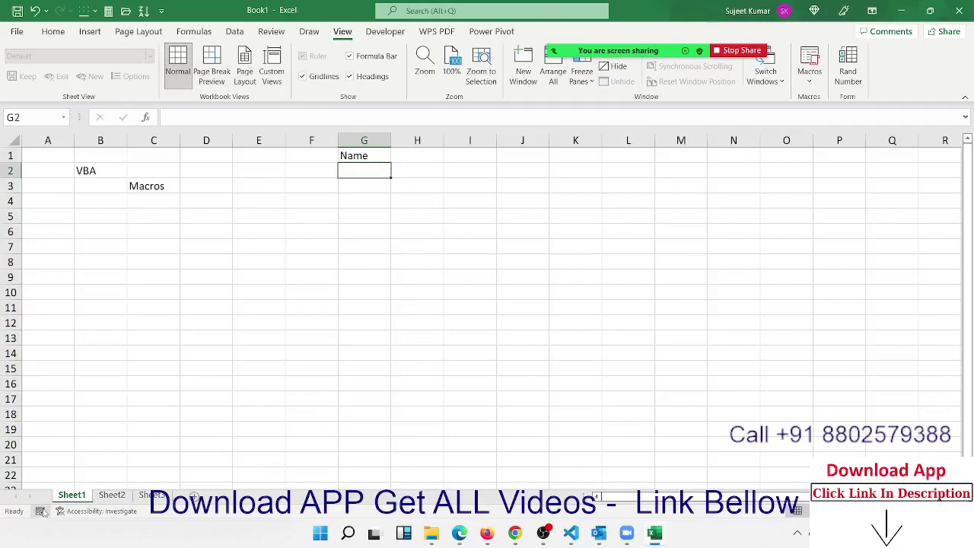
click(808, 72)
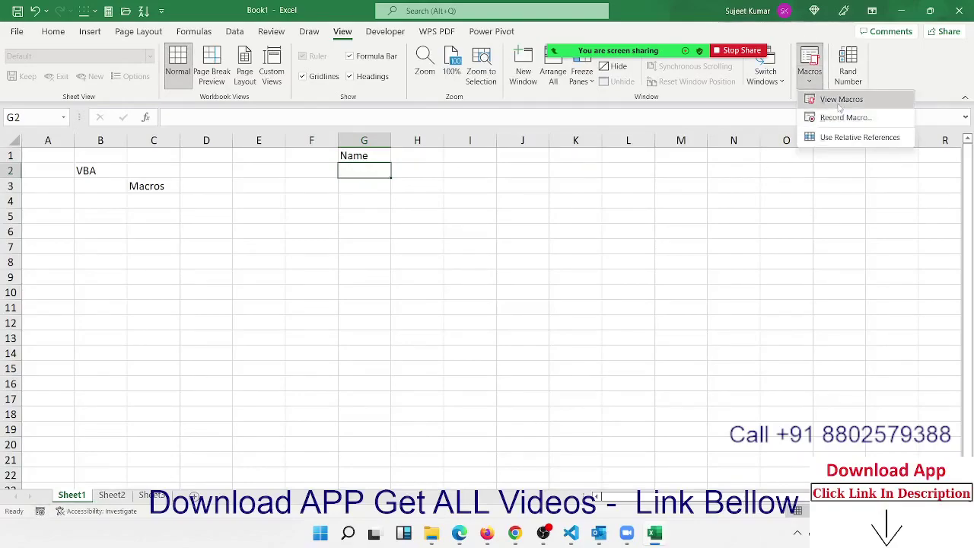
- Open Macro1's code in the VBA editor, select it, then return to the worksheet
click(837, 97)
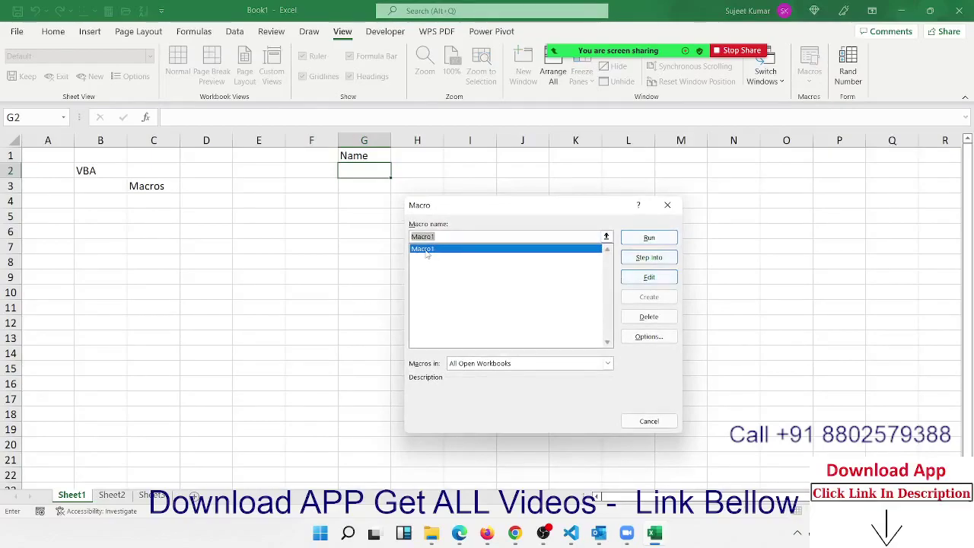
click(649, 277)
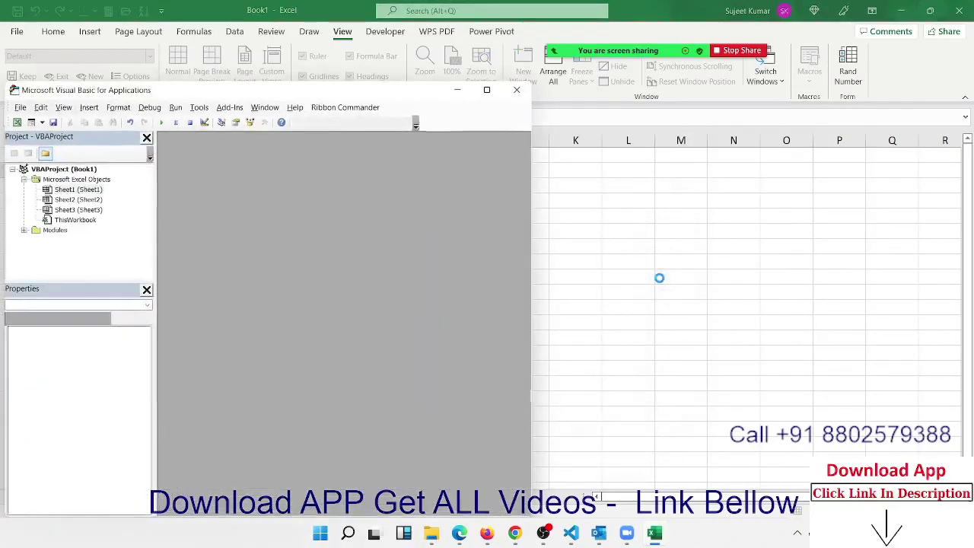
drag(323, 266, 176, 153)
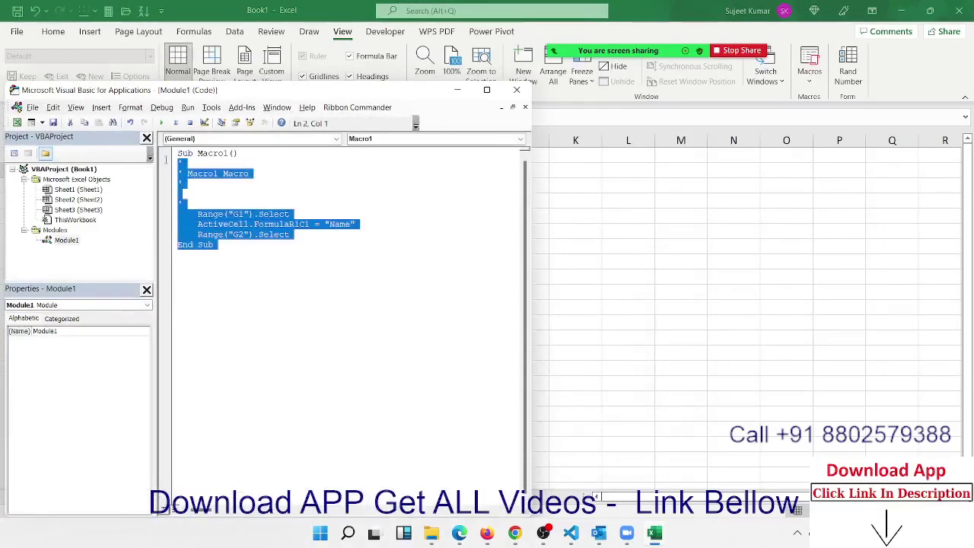
click(634, 220)
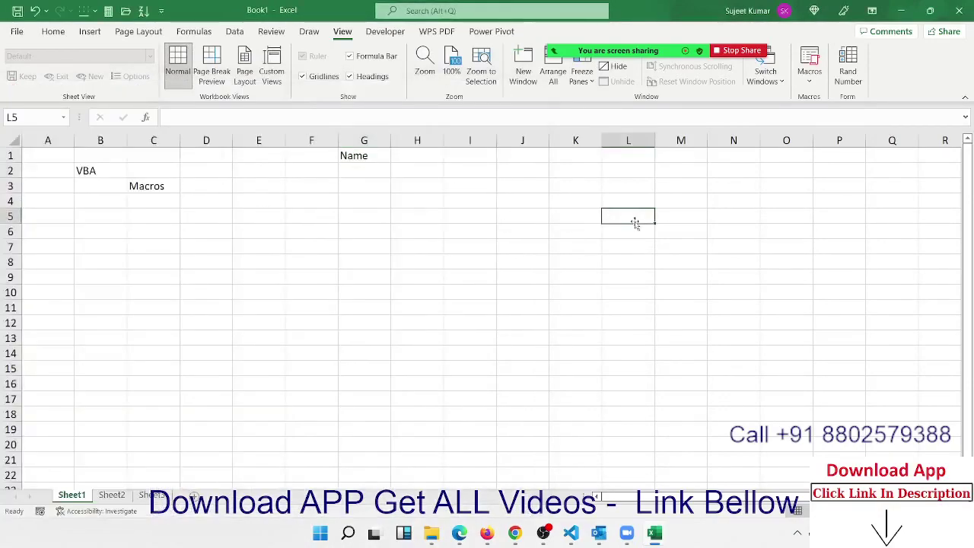
click(808, 73)
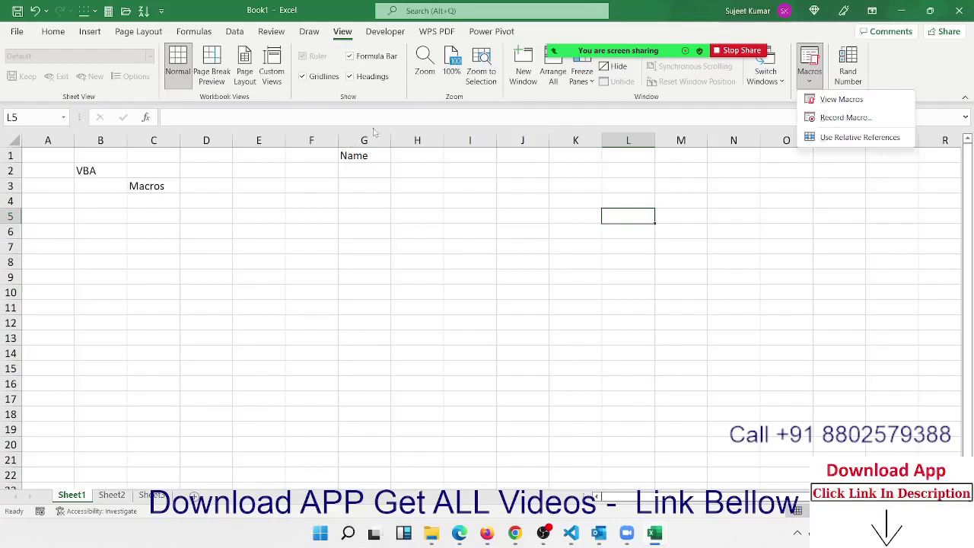
click(582, 177)
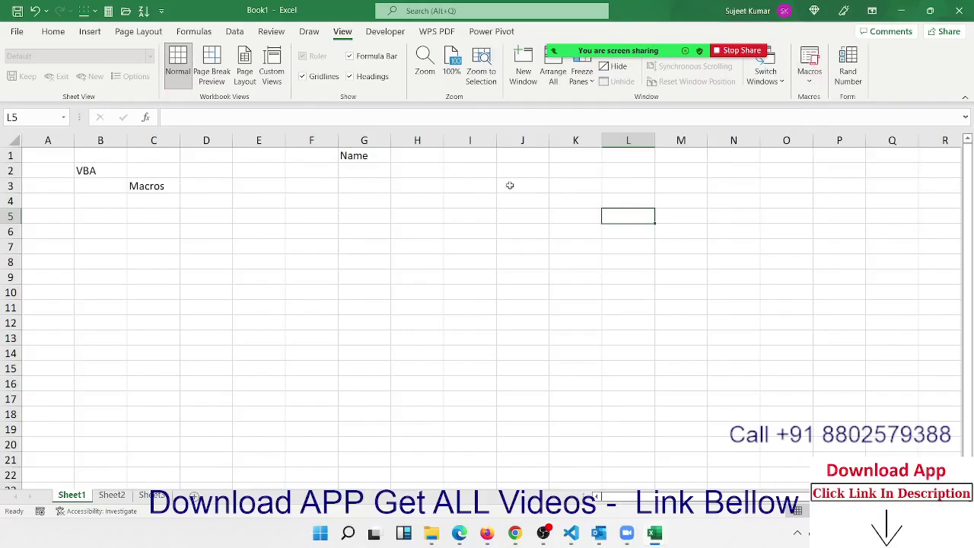
click(809, 83)
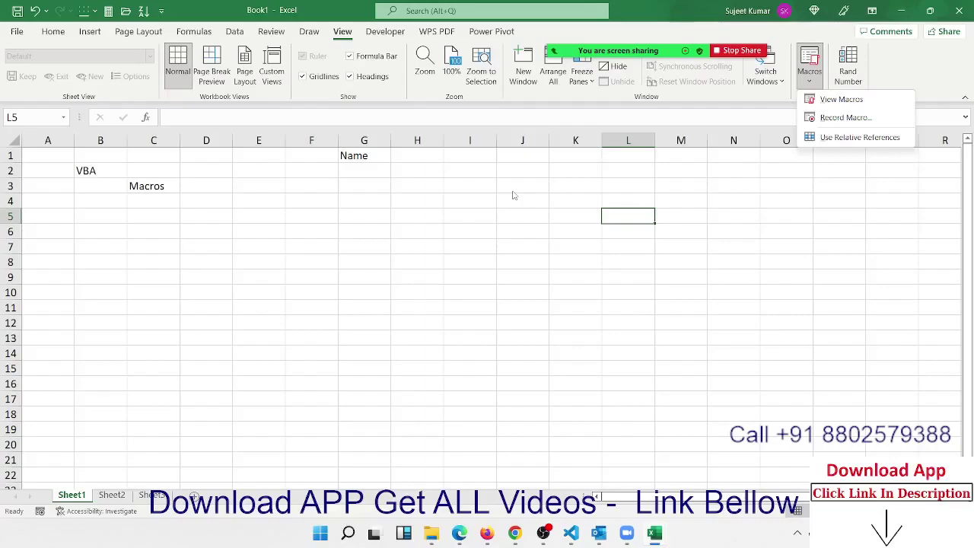
click(372, 168)
click(372, 168)
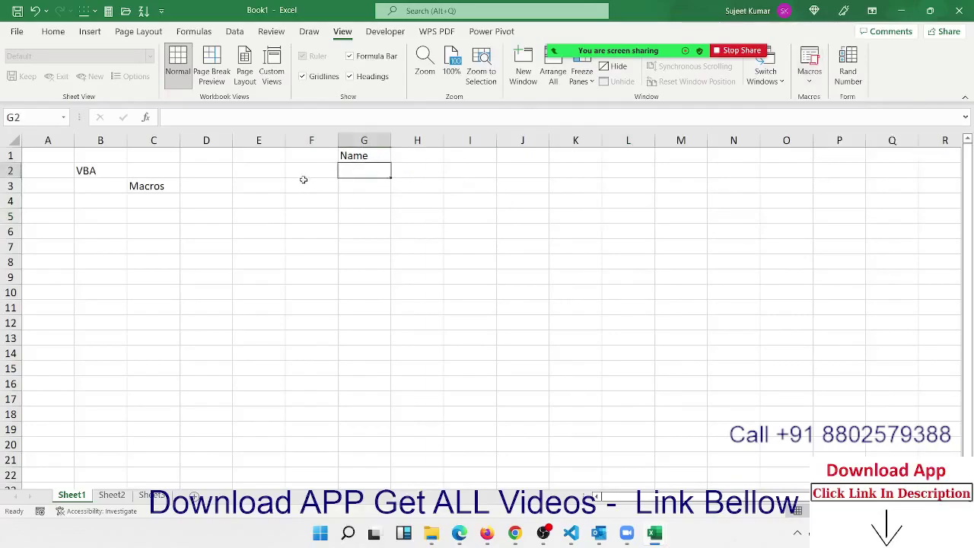
click(132, 189)
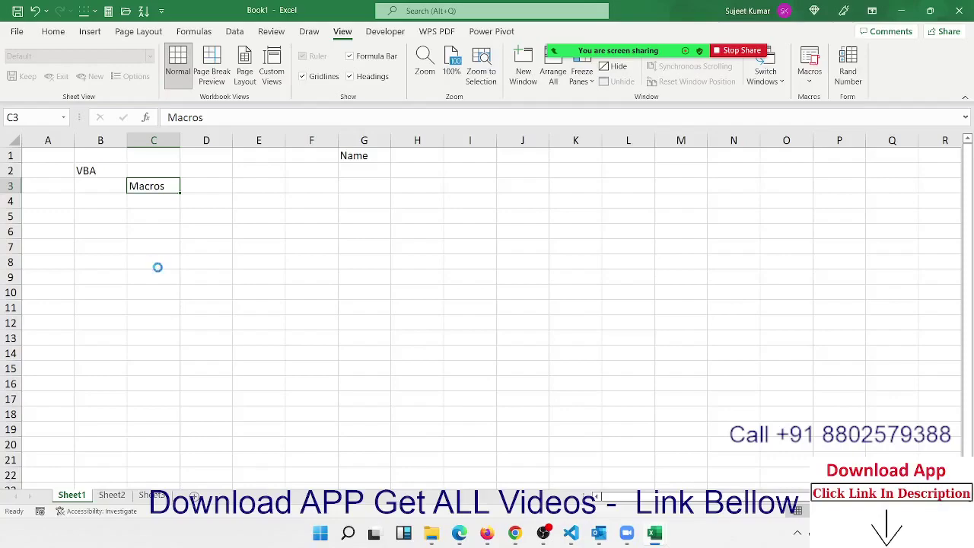
- Create a new workbook with the heading Name in A1
key(ctrl+n)
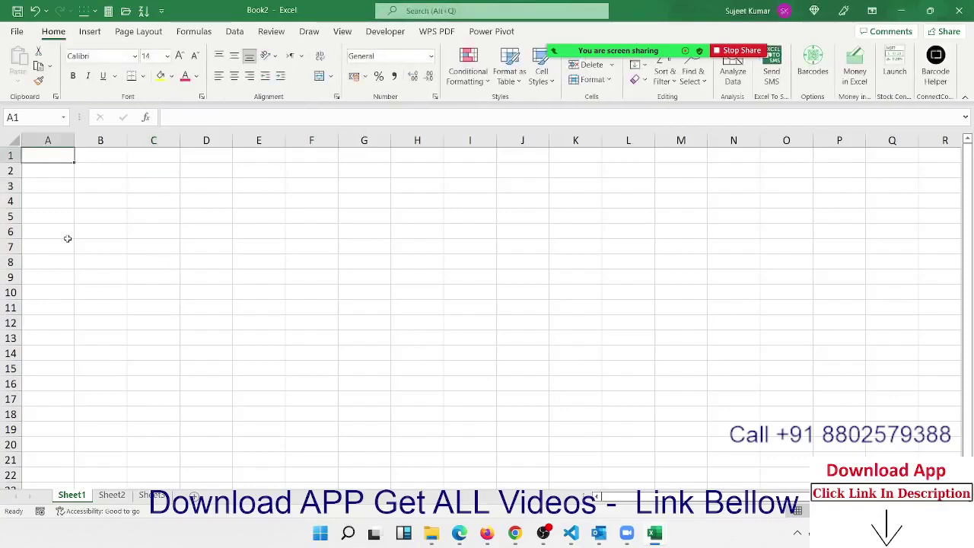
text(NMam)
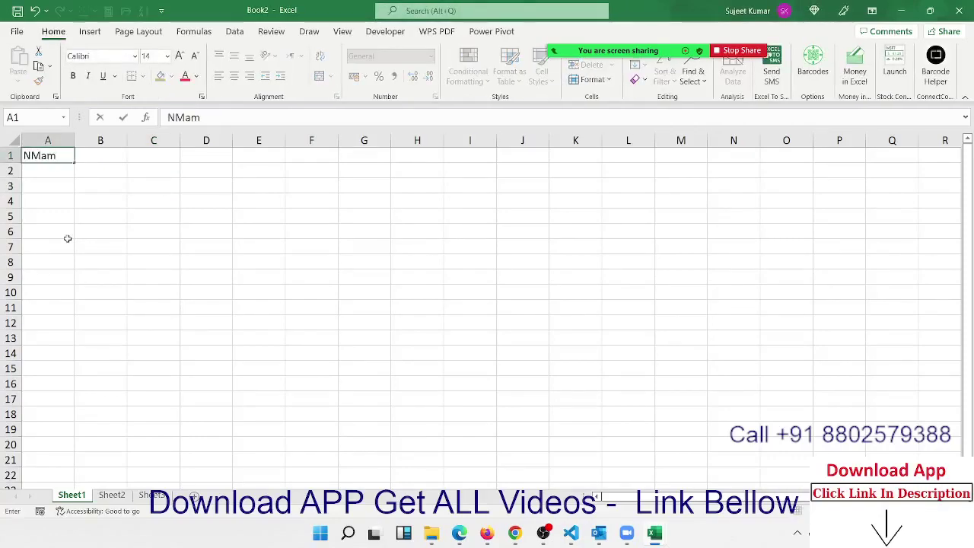
key(BackSpace)
key(BackSpace)
key(BackSpace)
text(ame)
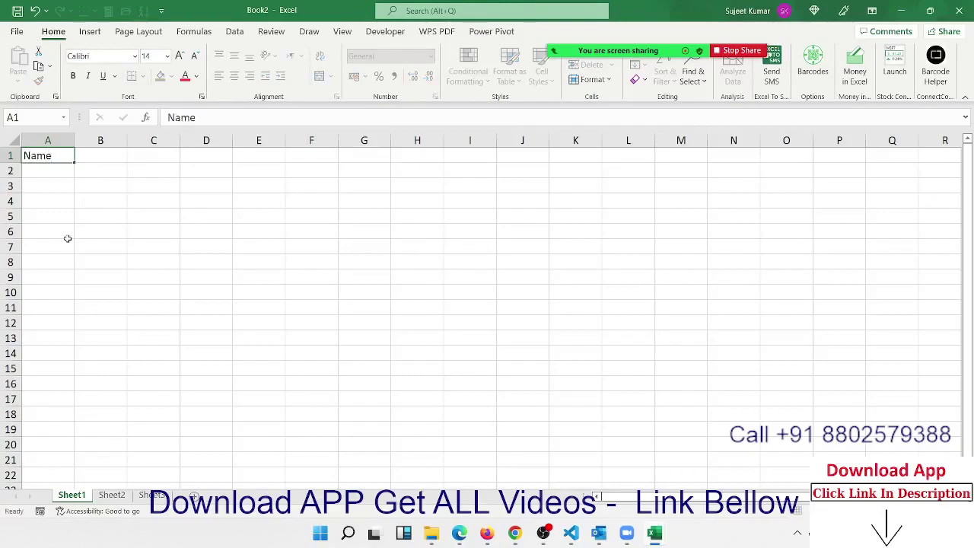
key(Return)
- Enter a first name in A2 and fill the name list down to A11
text(Puja)
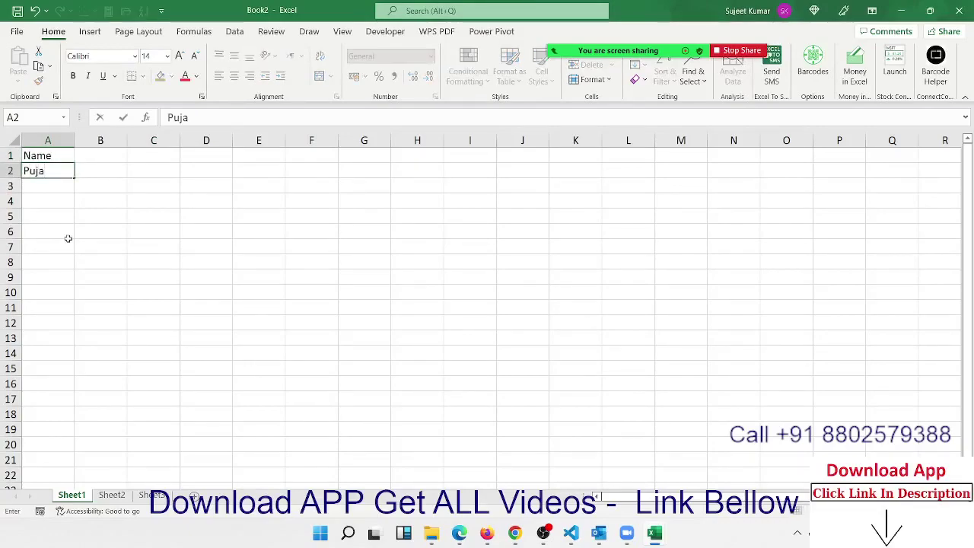
click(67, 238)
click(66, 157)
click(73, 174)
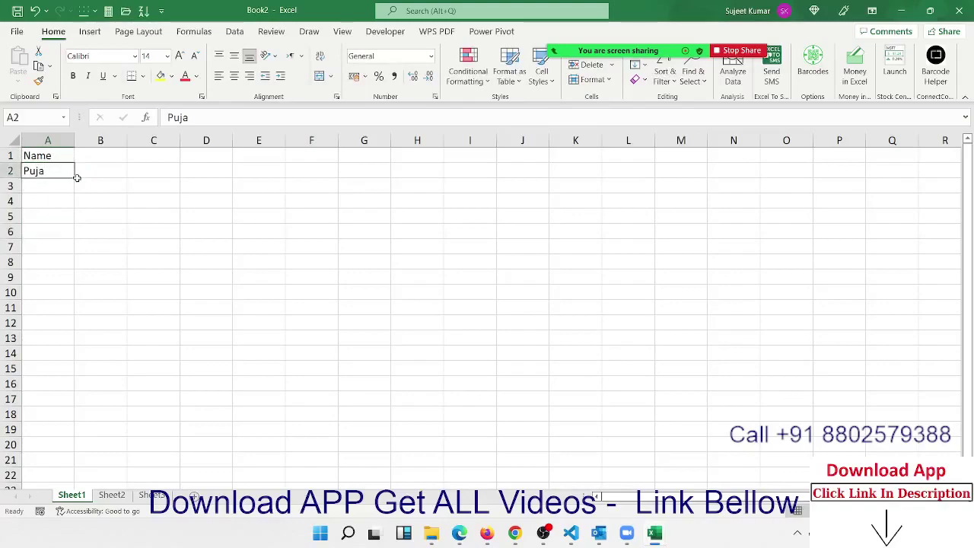
drag(77, 177, 78, 313)
click(115, 158)
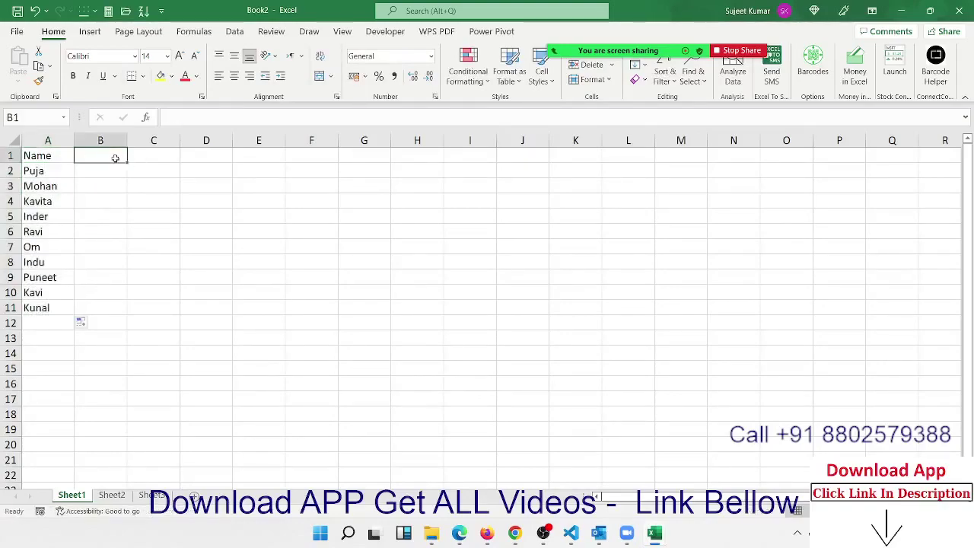
- Type JAN in B1 and fill the month headings across to JUN in G1
text(JAN)
key(Return)
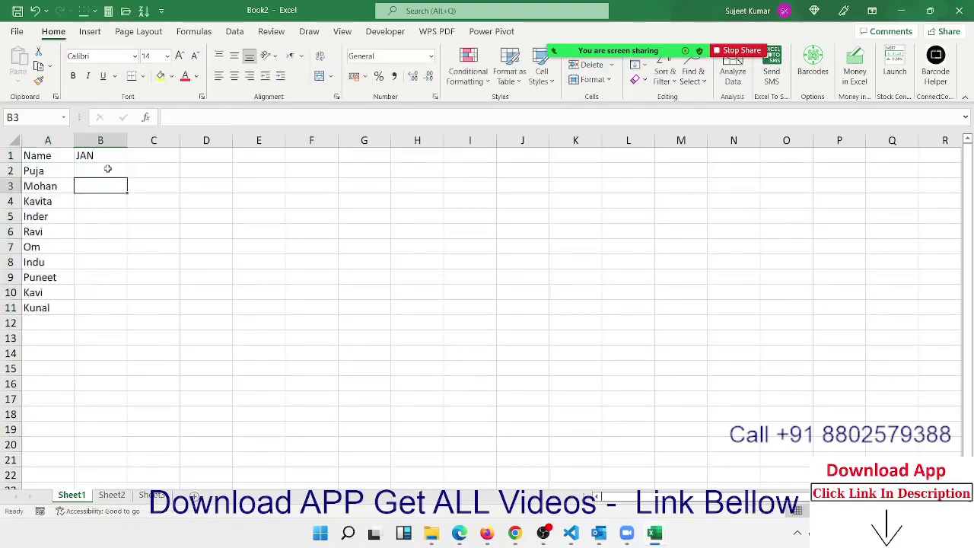
click(122, 158)
drag(125, 160, 371, 182)
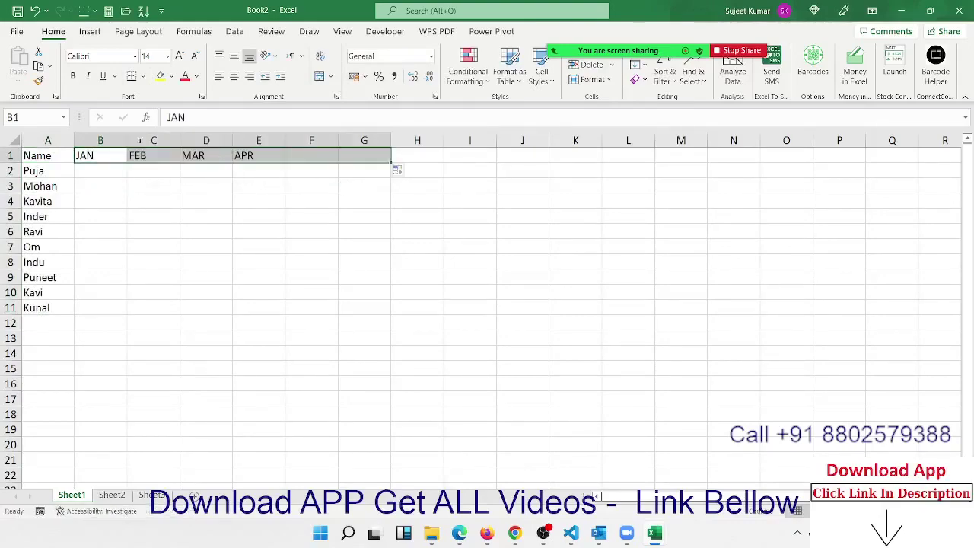
- Enter =RANDBETWEEN(10,90) in cell B2
click(102, 171)
text(=ra)
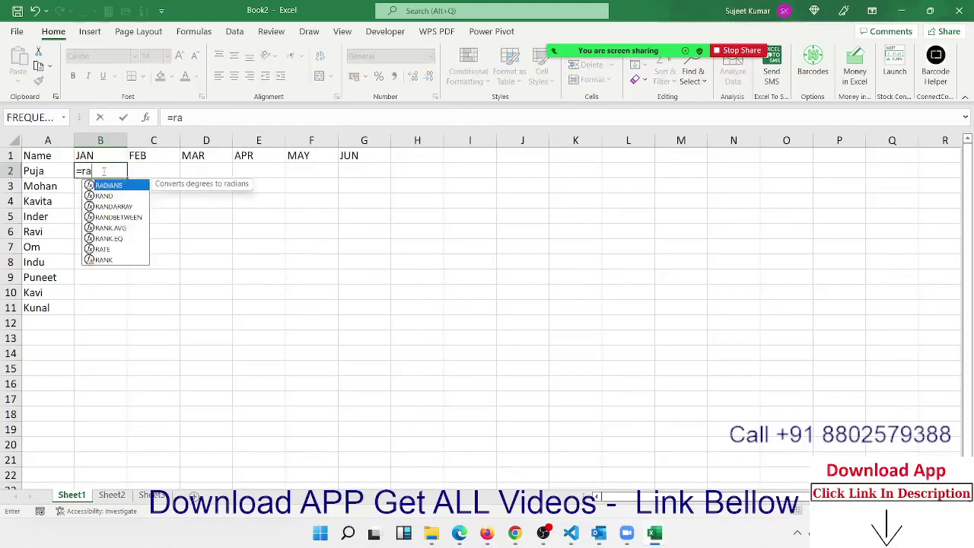
key(Down)
key(Down)
key(Down)
key(Tab)
text(10)
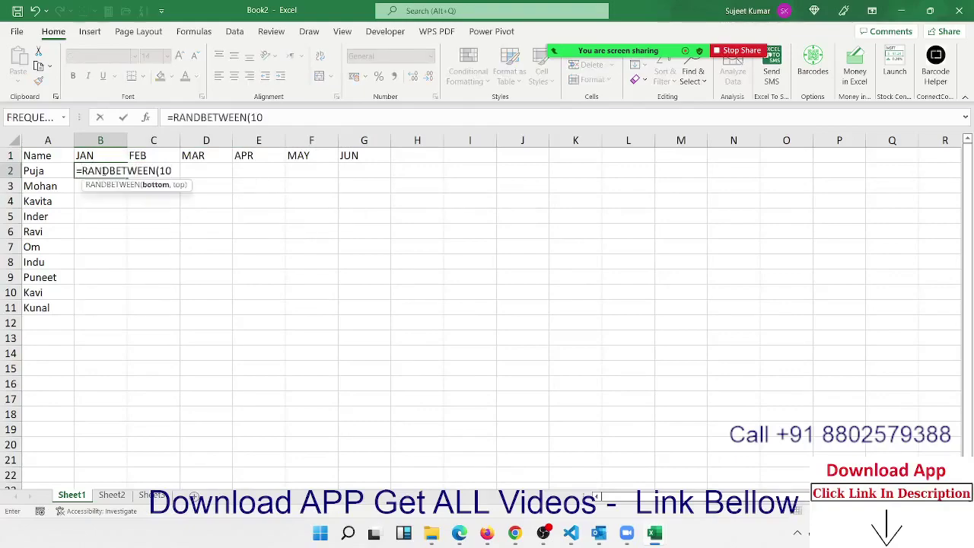
text(,90)
key(Return)
- Fill the random formula across B2:G11 and select the whole table A1:G11
mouse_move(103, 171)
mouse_down()
mouse_move(327, 278)
mouse_move(354, 307)
mouse_up()
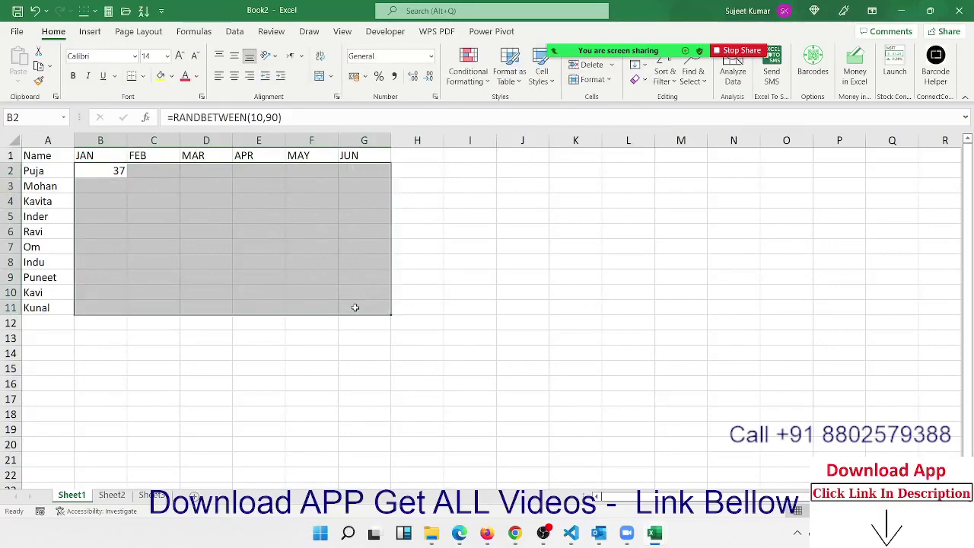
key(ctrl+d)
key(ctrl+r)
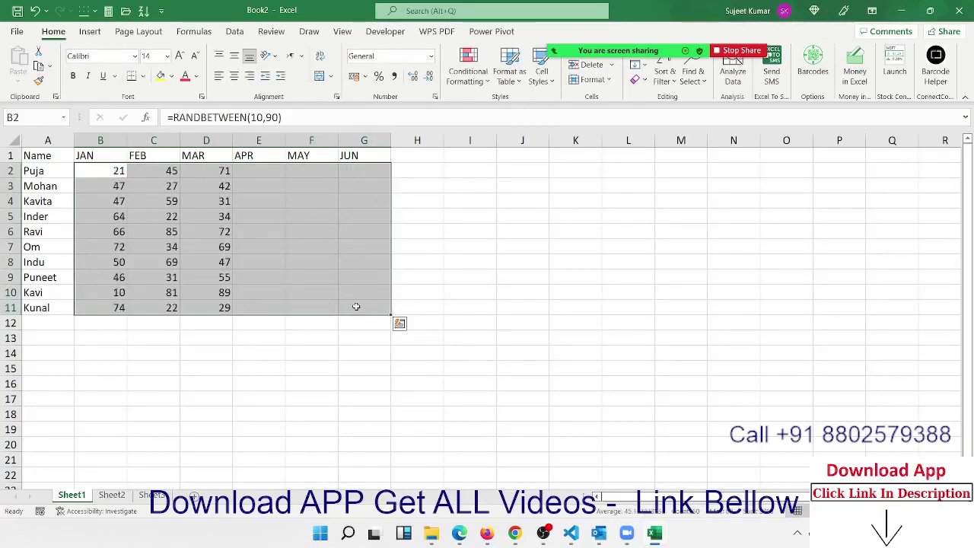
key(ctrl+q)
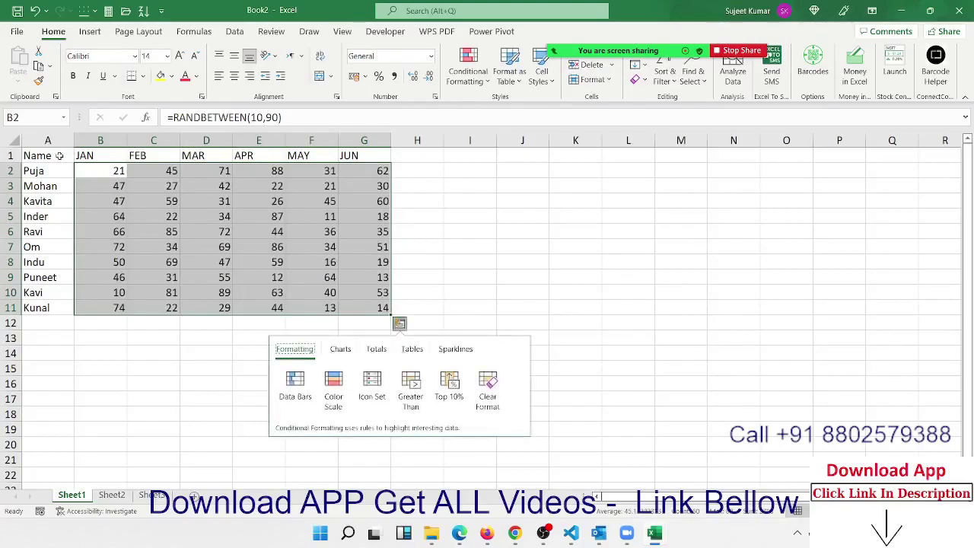
drag(58, 155, 384, 308)
- Copy the table and paste it into Sheet2, Sheet3 and new sheets Sheet4 and Sheet5
key(ctrl+c)
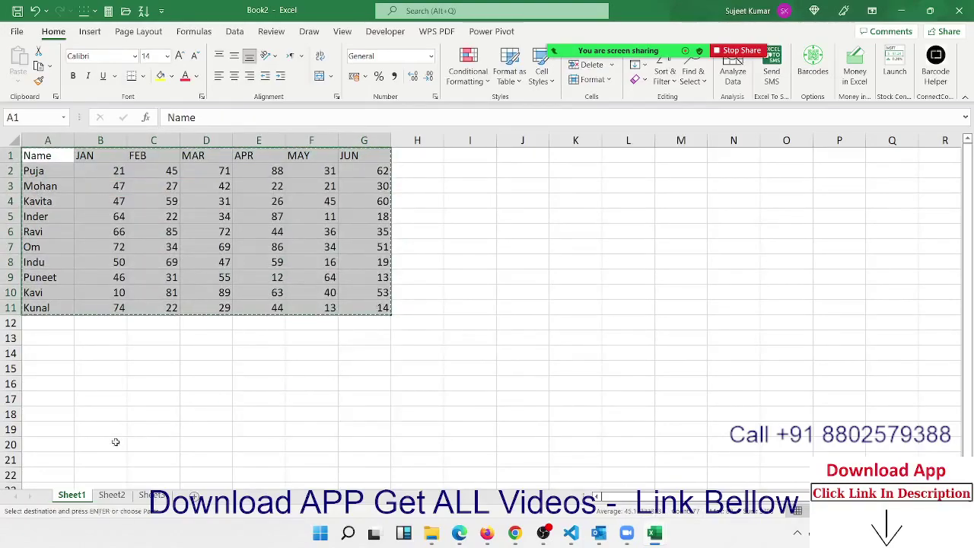
click(112, 495)
key(ctrl+v)
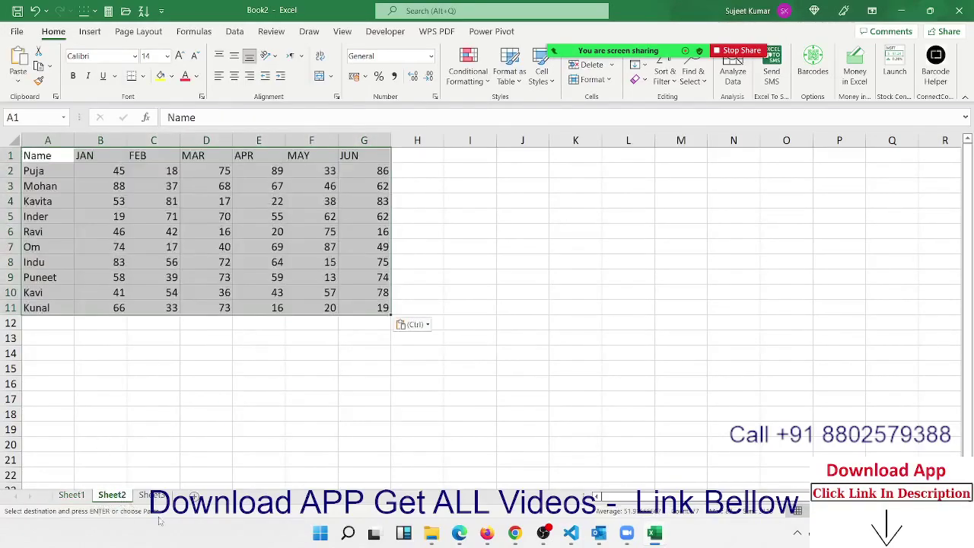
click(156, 495)
key(ctrl+v)
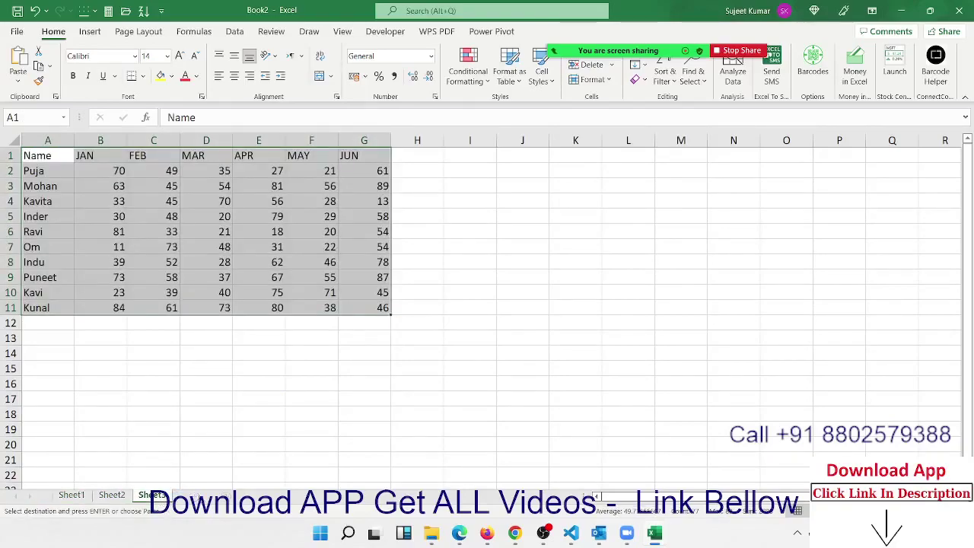
click(194, 496)
key(ctrl+v)
click(235, 496)
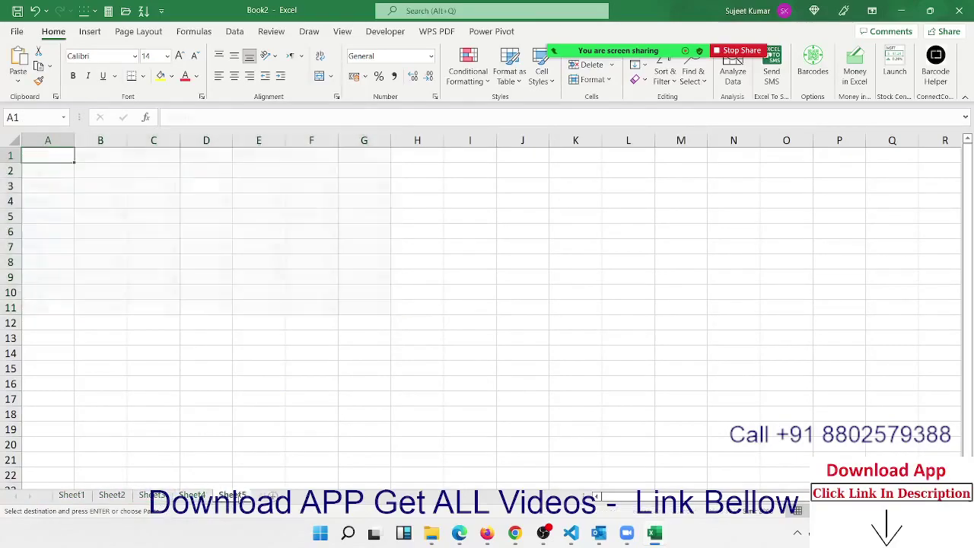
key(ctrl+v)
- Group Sheet1 through Sheet5 and paste the table back over itself as values
shift+click(85, 500)
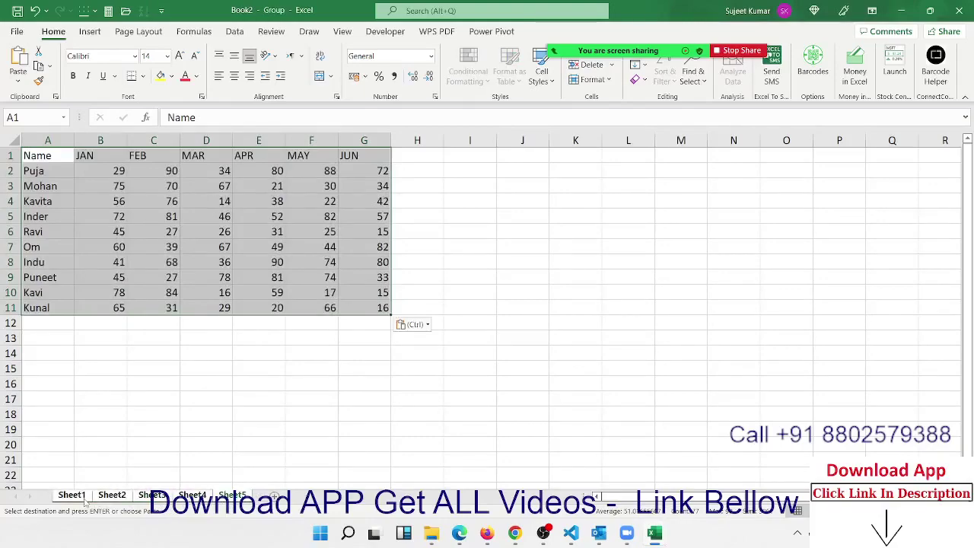
key(ctrl+c)
click(18, 76)
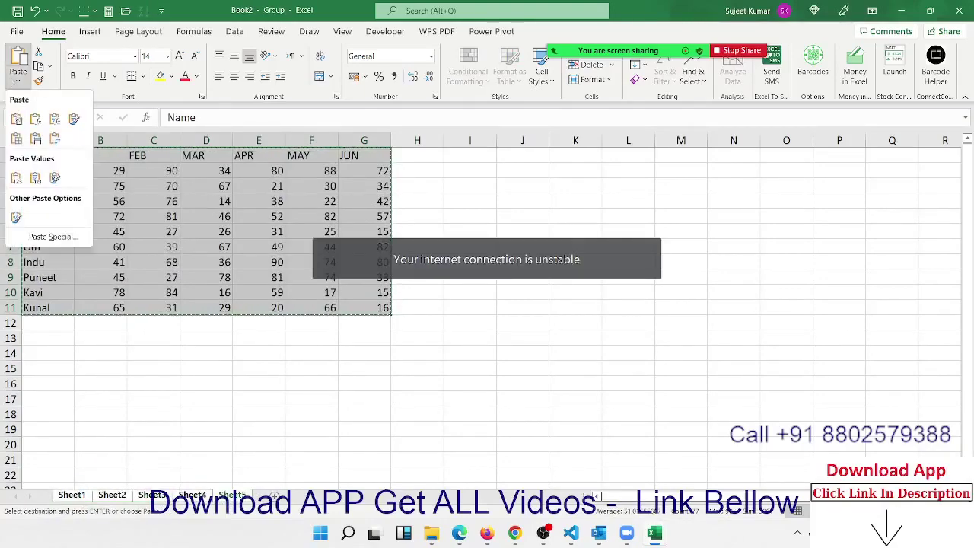
click(16, 177)
click(85, 199)
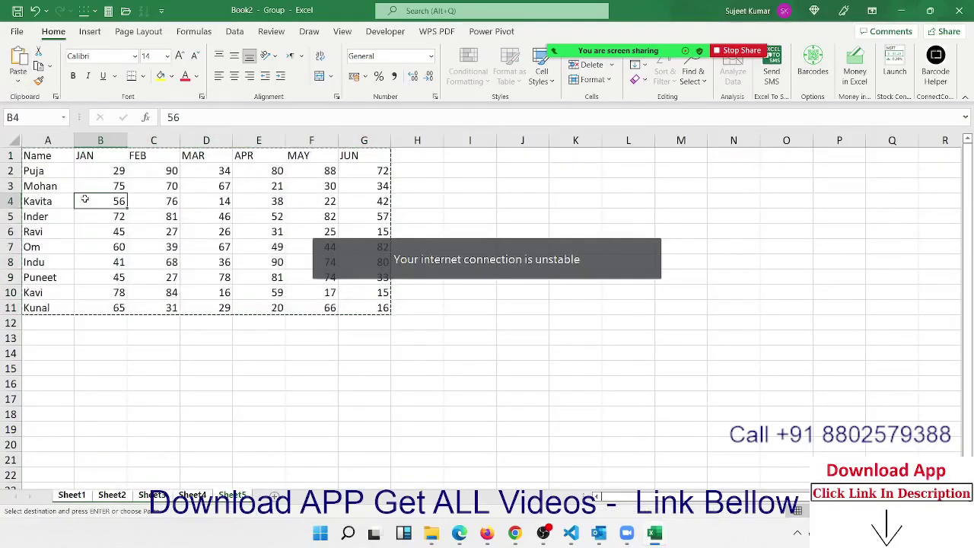
key(Escape)
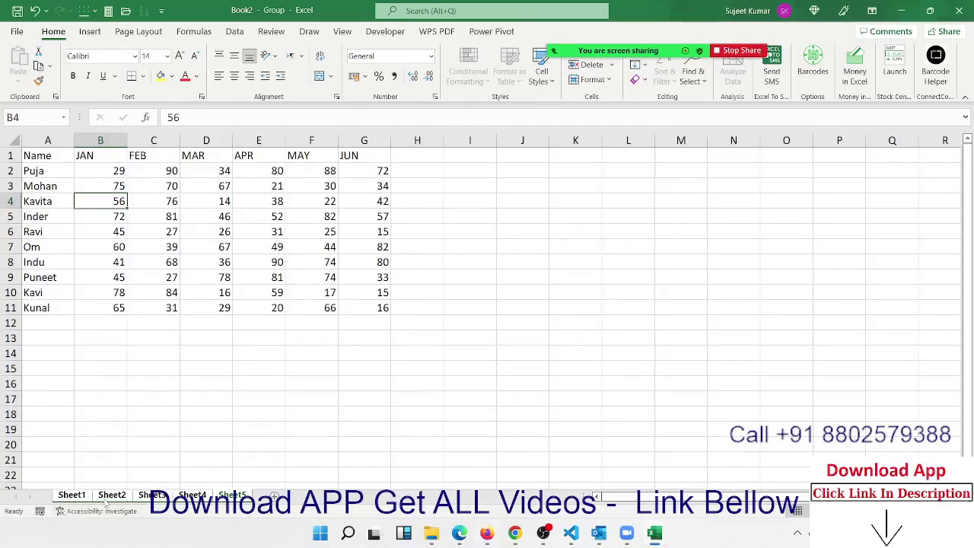
- Ungroup the sheets and add a new sheet named Data after Sheet5
click(111, 495)
click(151, 495)
click(193, 496)
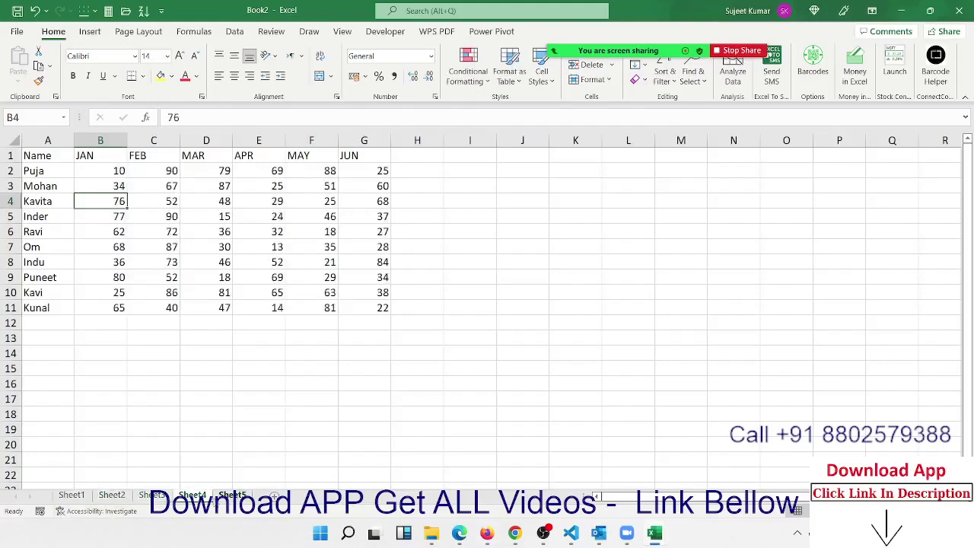
click(232, 495)
click(273, 495)
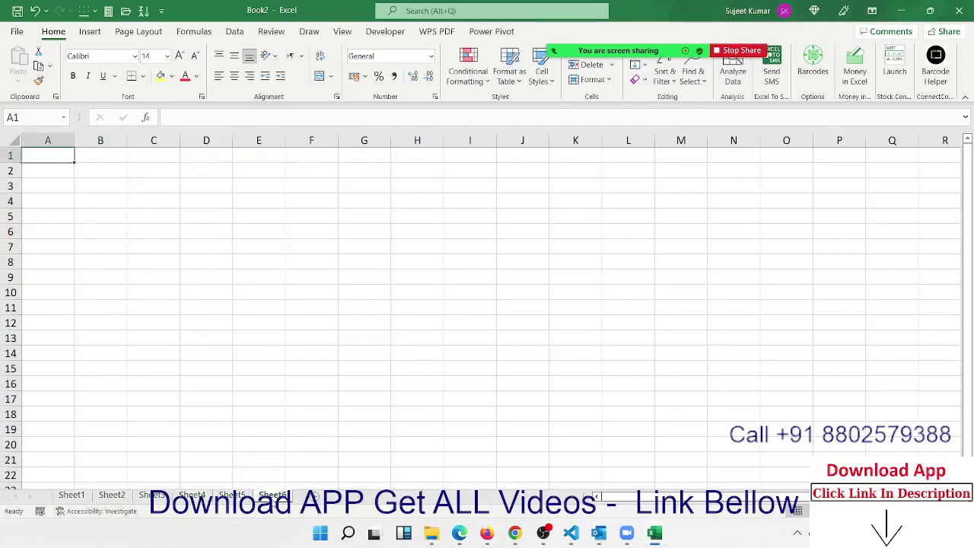
double_click(272, 496)
text(Da)
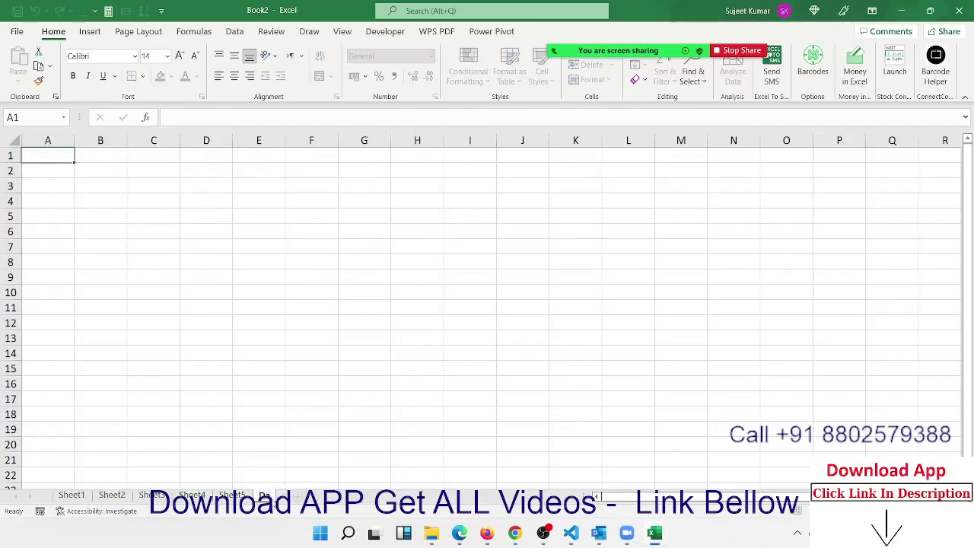
text(ta)
click(272, 416)
- Check Sheet1 through Sheet3, then show the Developer ribbon
click(76, 496)
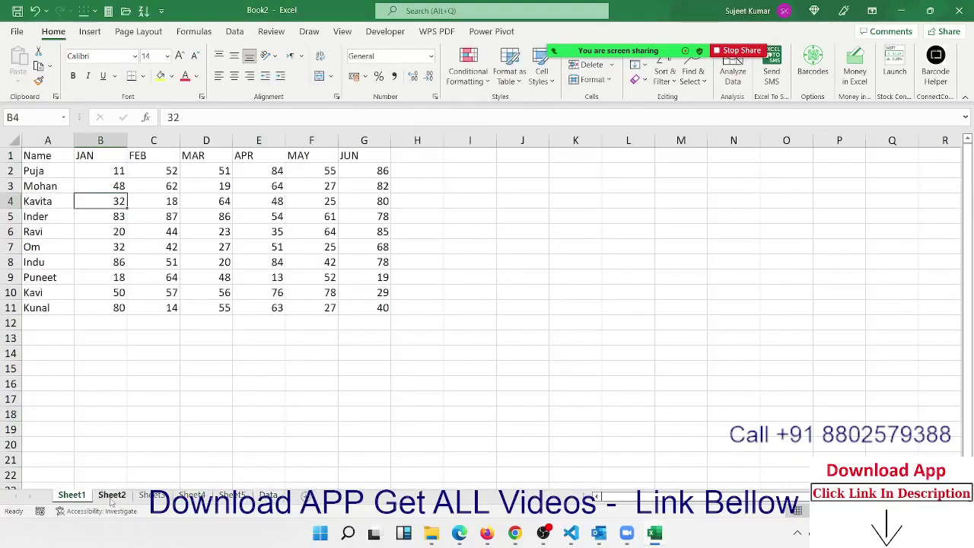
click(112, 496)
click(146, 496)
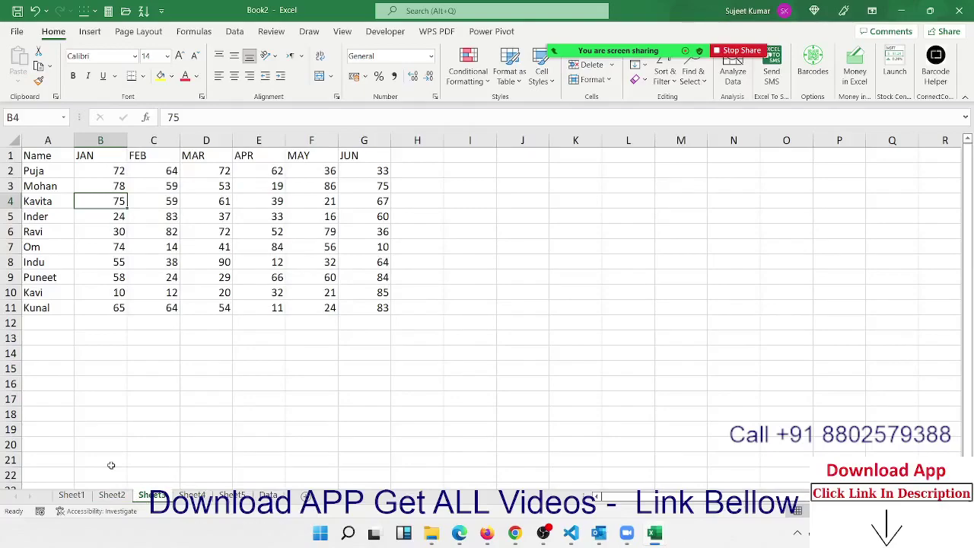
click(384, 31)
click(205, 185)
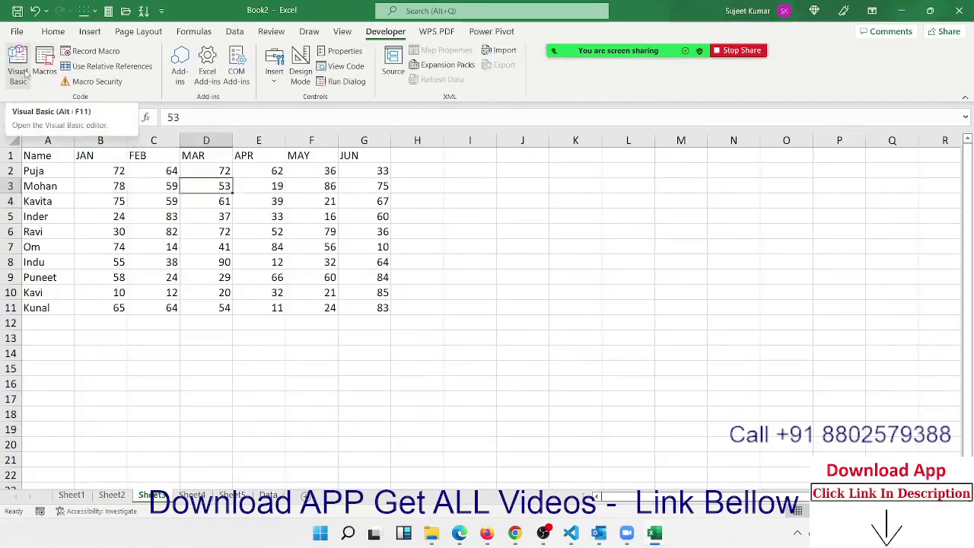
- In the maximized VBA editor, add a Sub copydata() procedure below Macro1
click(25, 72)
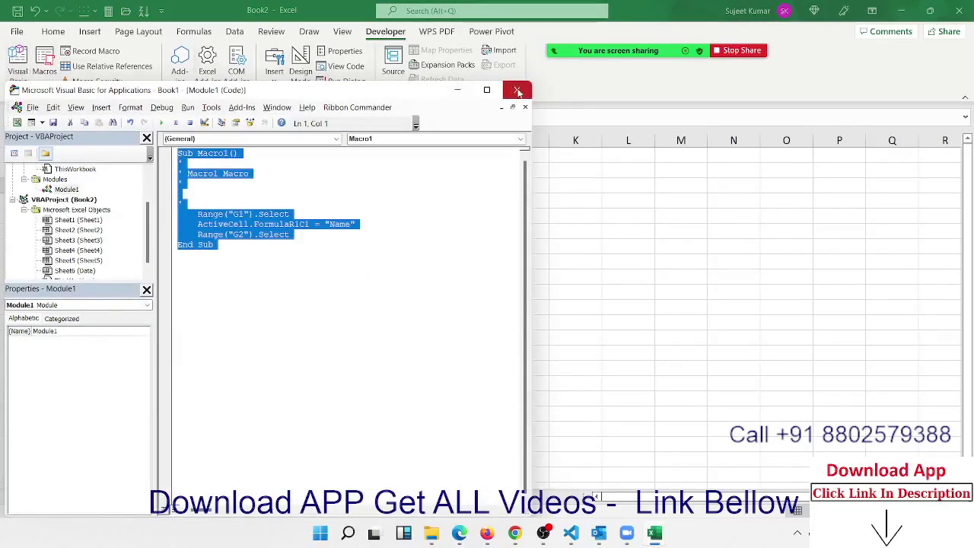
click(487, 90)
click(239, 201)
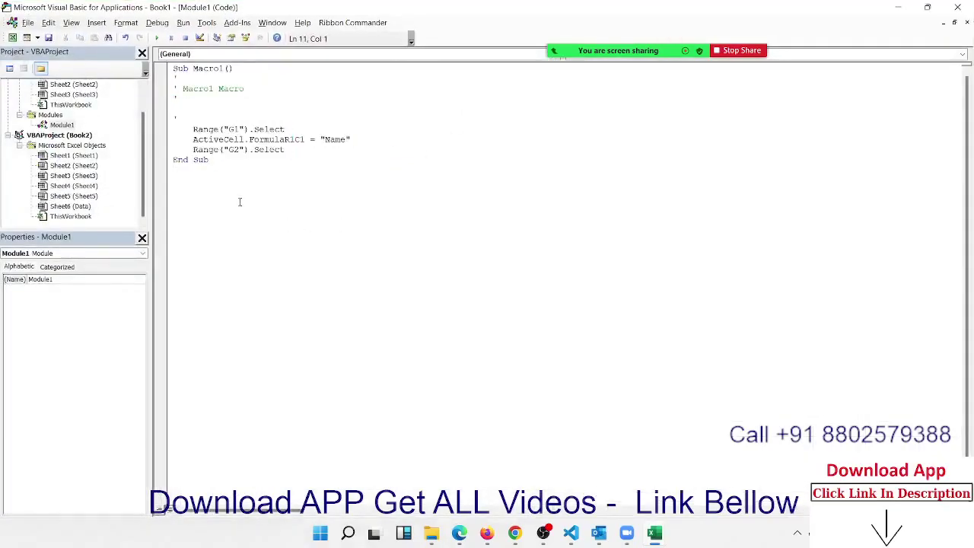
key(Return)
text(su)
text(b co)
text(pyda)
text(ta())
key(Return)
key(Return)
key(Return)
key(Return)
key(Return)
- Add a For i = 1 To Sheets.Count - 1 … Next i loop containing Sheets(i).Select
key(Up)
key(Up)
key(Up)
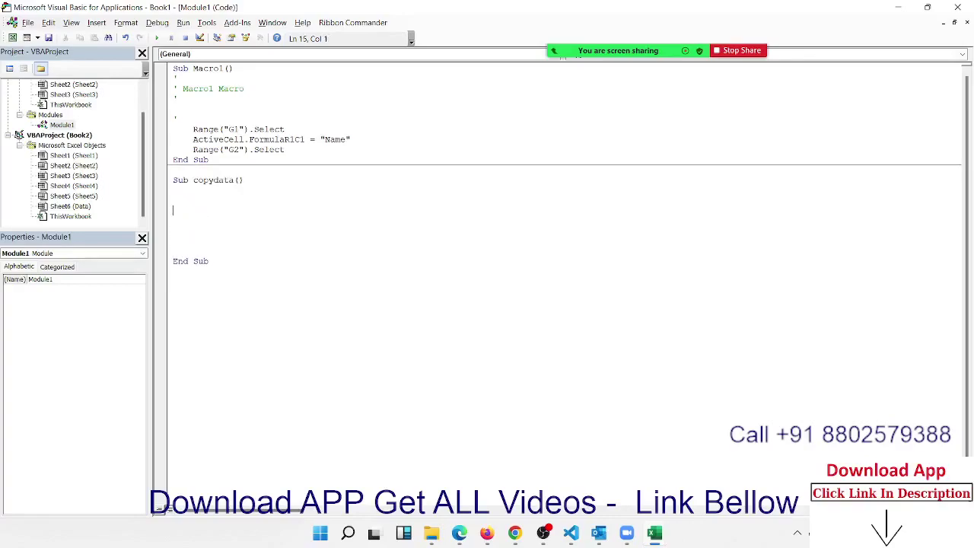
text(fori)
text( = 1 to )
text(sheets.)
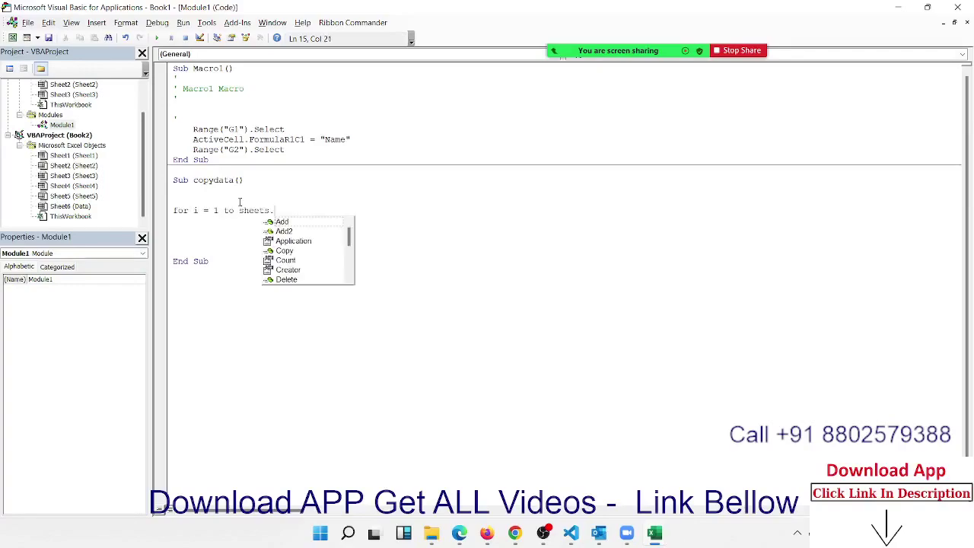
text(Count - 1)
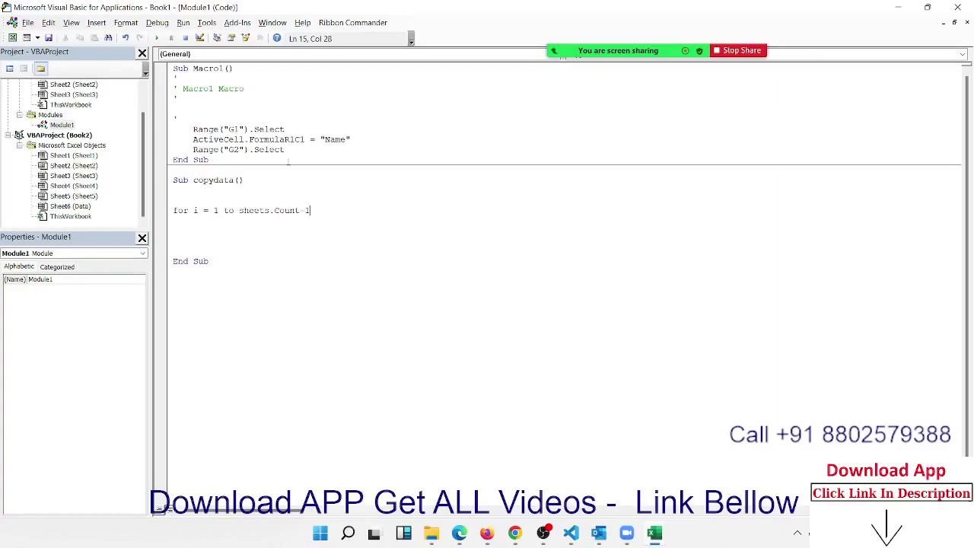
key(Return)
key(Return)
key(Return)
key(Return)
text(n)
text(exti)
click(174, 231)
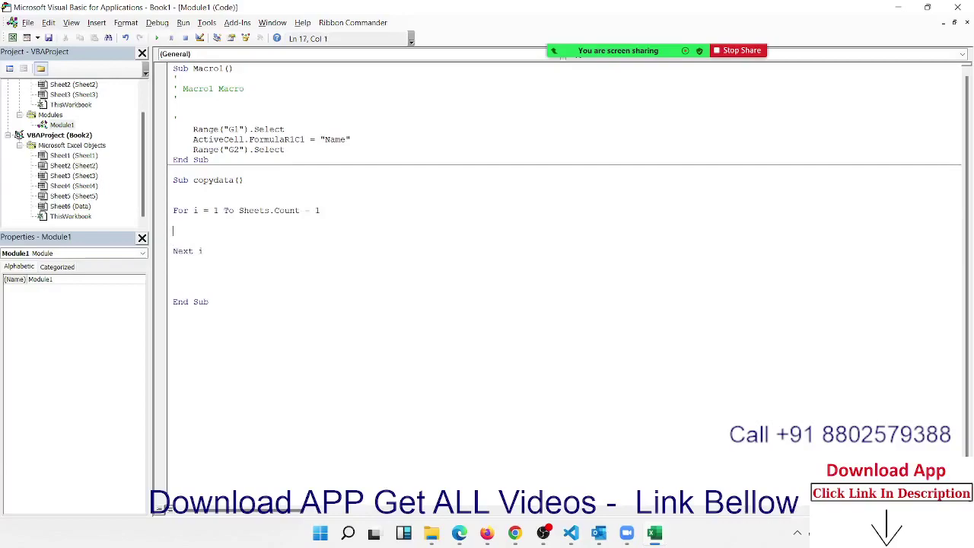
key(Return)
key(Return)
click(173, 231)
text(sh)
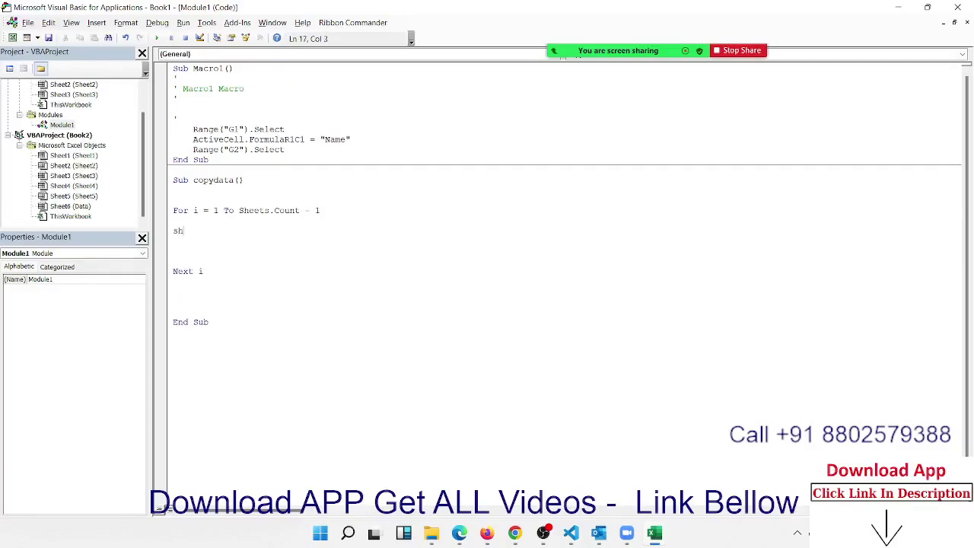
text(eets)
text(()
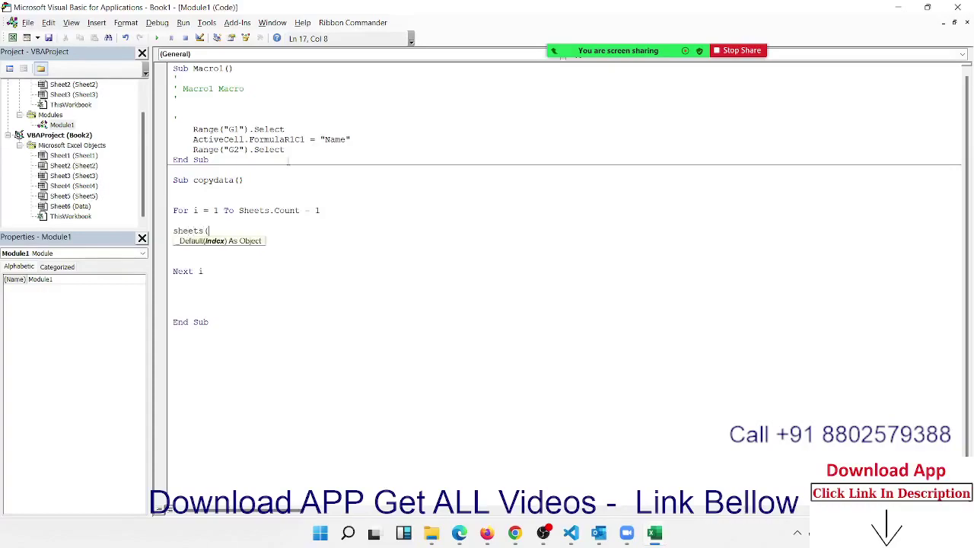
text(i).)
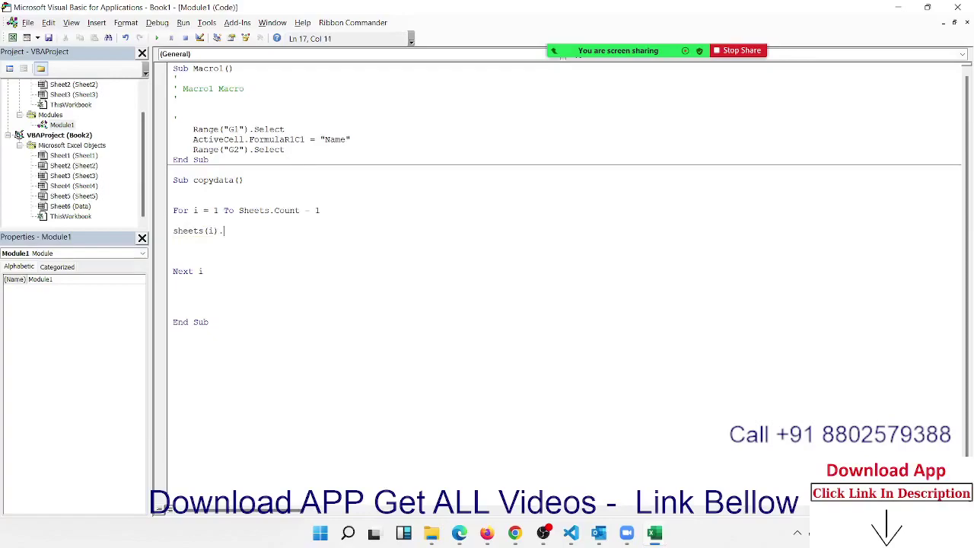
text(s)
text(elect)
key(Return)
- Add the lines Range("A1").CurrentRegion.Copy and Sheets("Data").Select inside the loop
text(r)
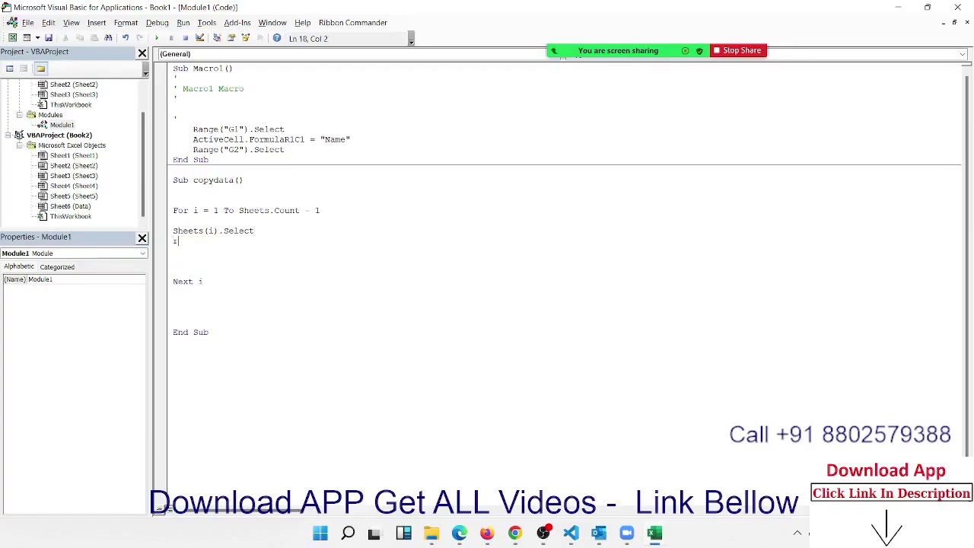
text(ange(")
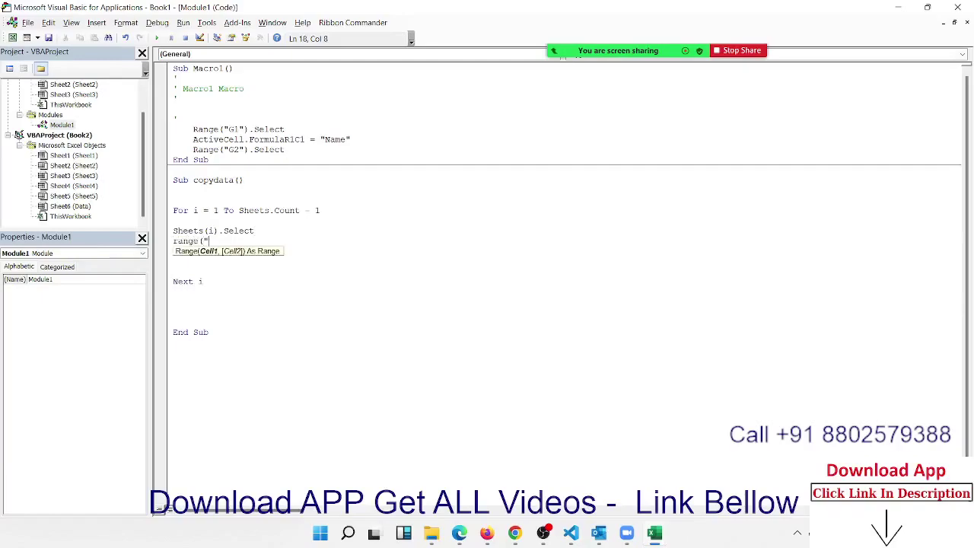
text(A")
key(BackSpace)
text(1"))
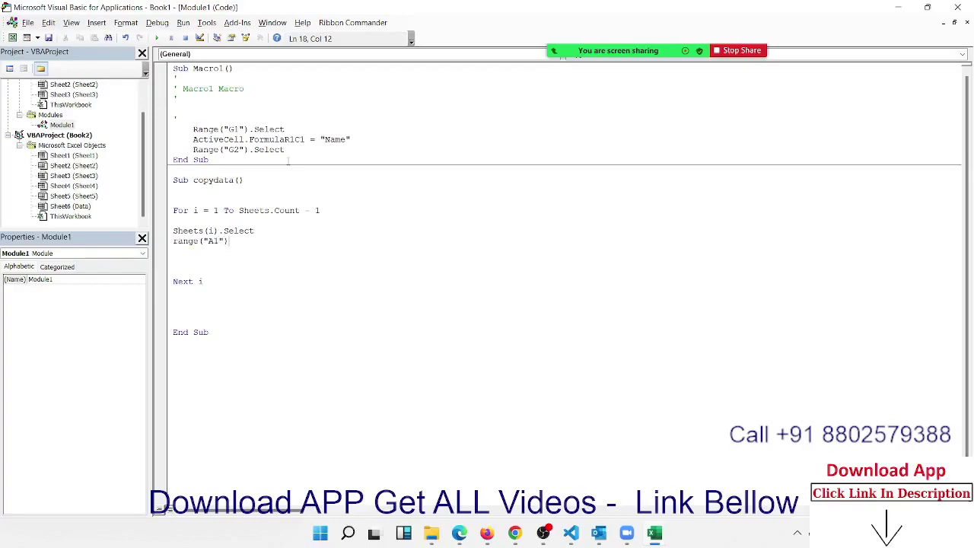
text(.cu)
key(Down)
key(Tab)
text(.cop)
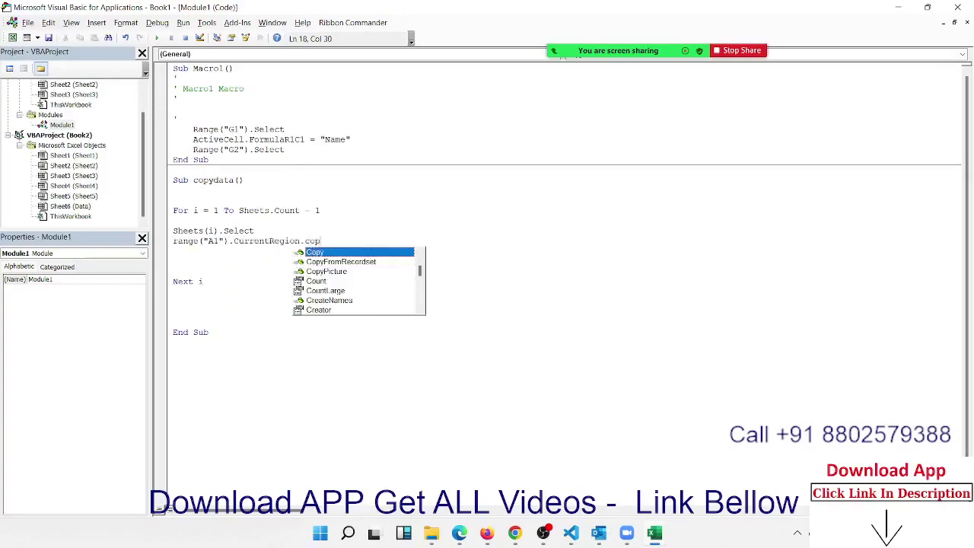
key(Return)
text(s)
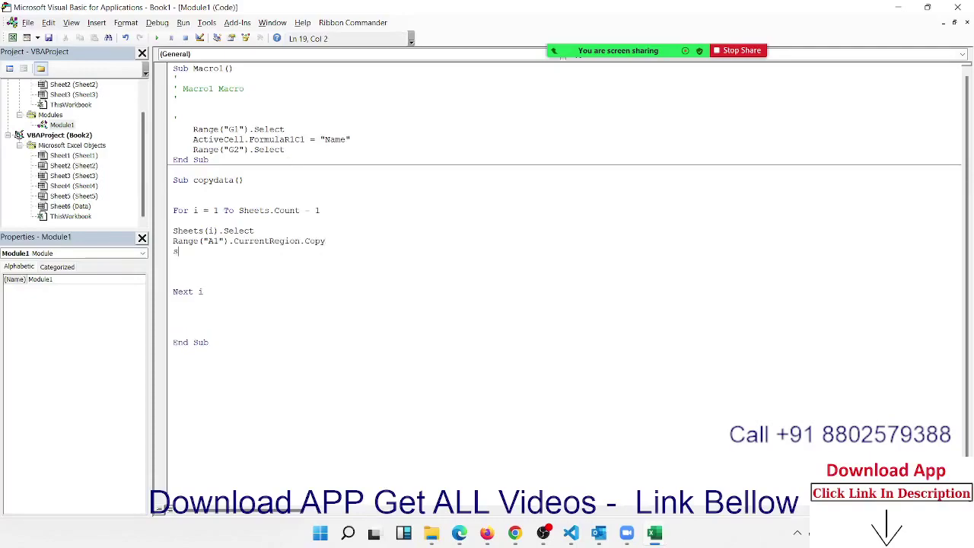
text(heets()
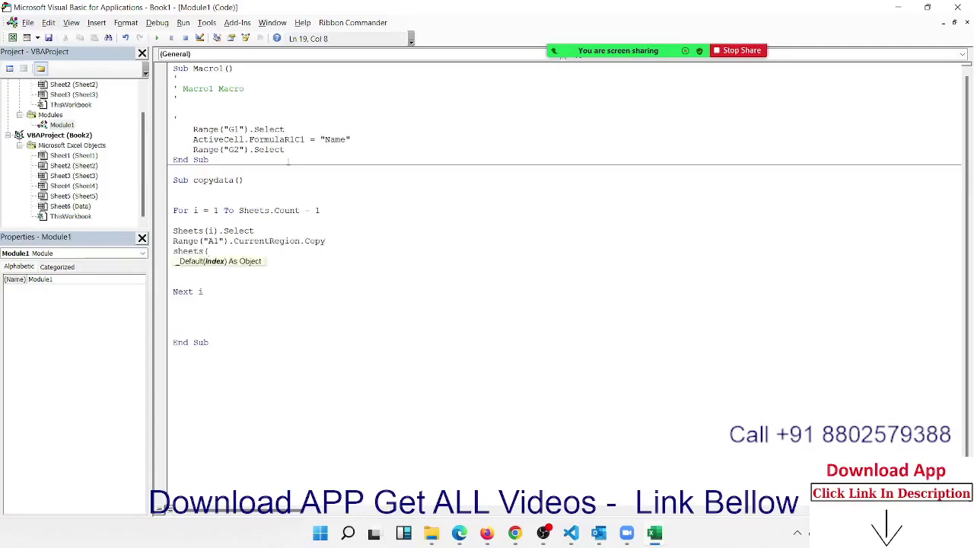
text("Data)
text("))
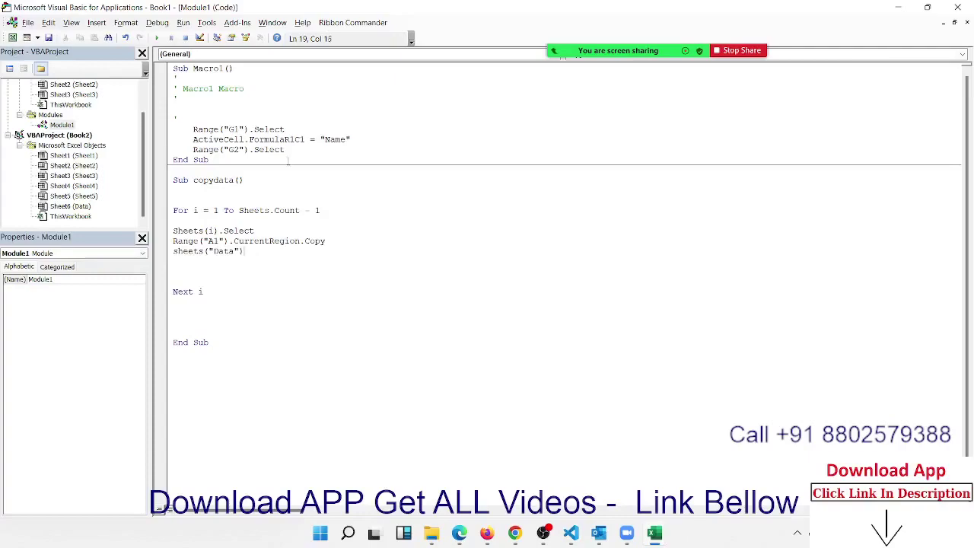
text(.selec)
text(t)
key(Return)
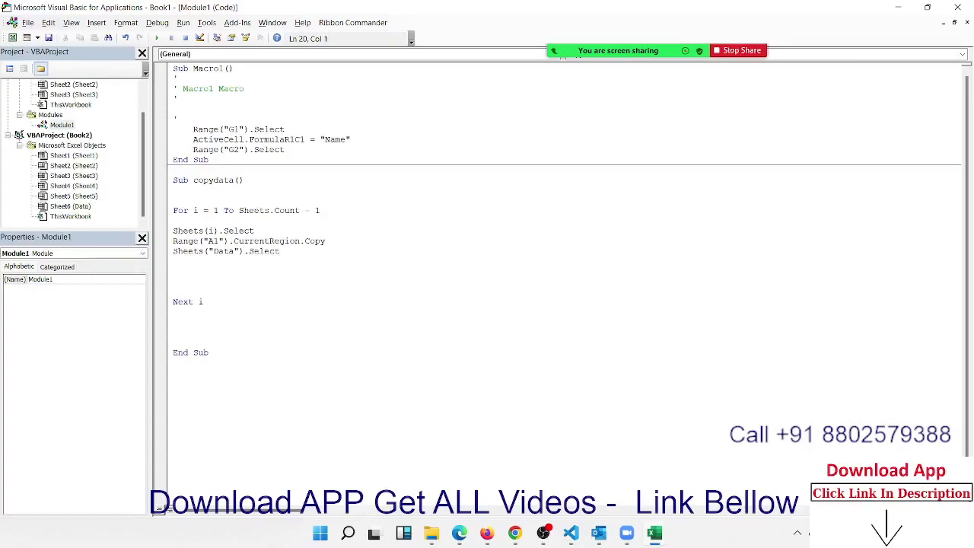
- Add Range("A65000").End(xlUp).Offset(1,0).PasteSpecial to paste below Data's last filled row
text(range()
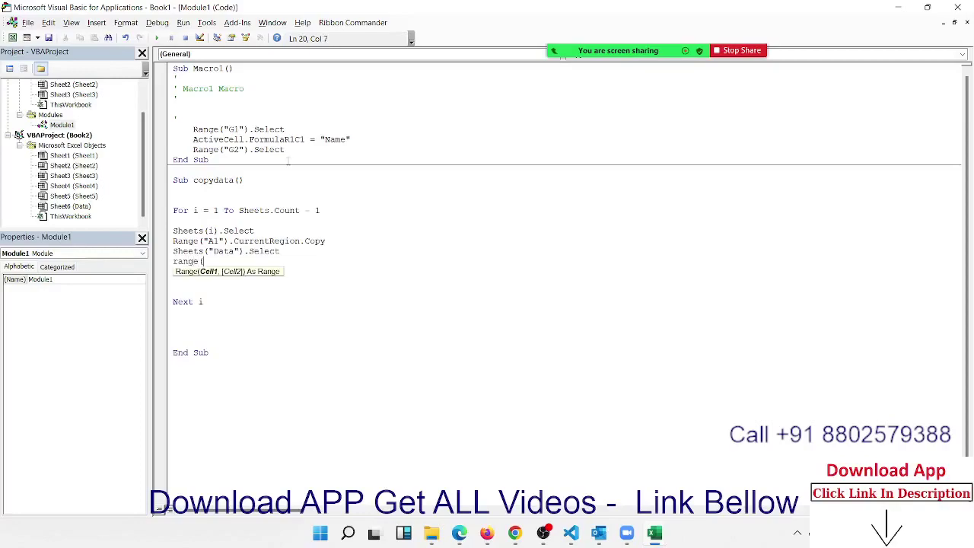
text("A)
text(6500)
text(0)
text("))
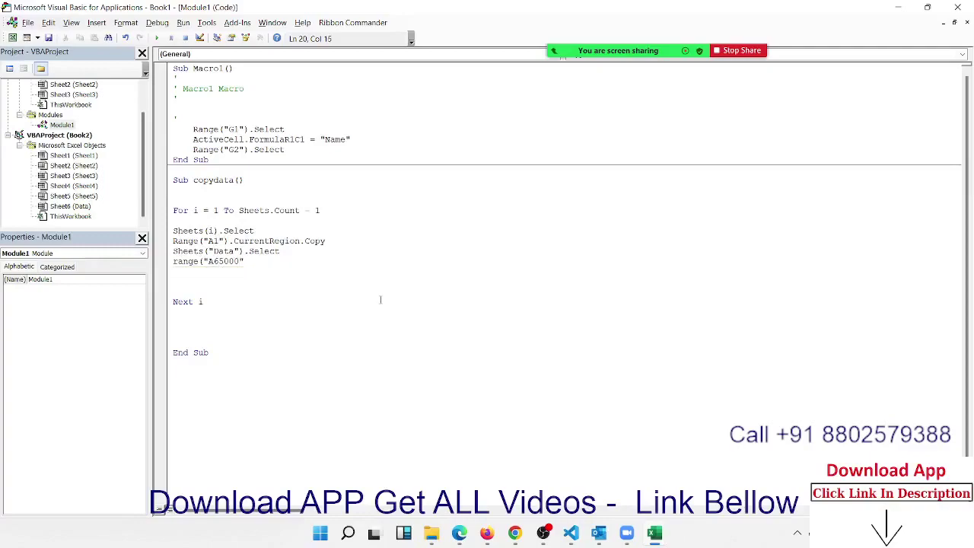
text(.en)
key(Tab)
text(()
key(Down)
key(Down)
key(Down)
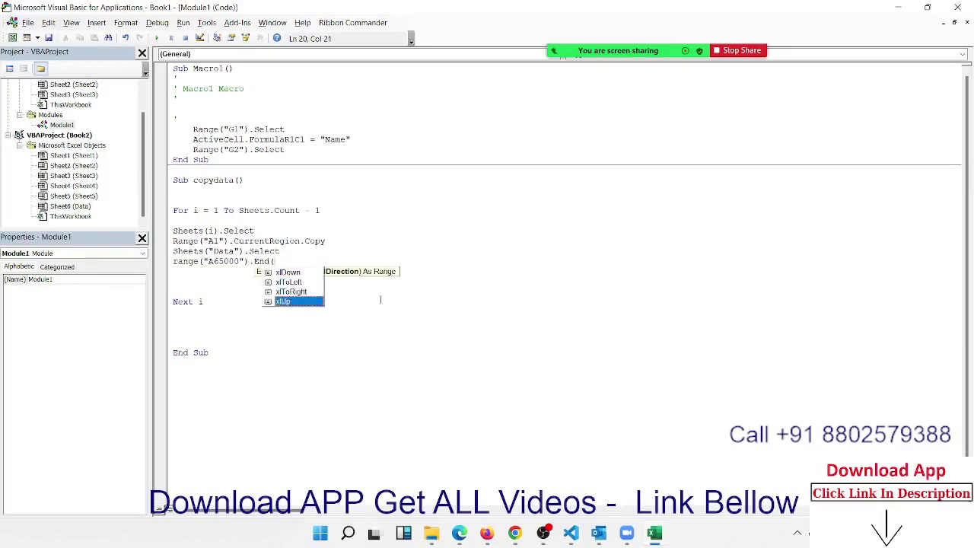
key(Tab)
text())
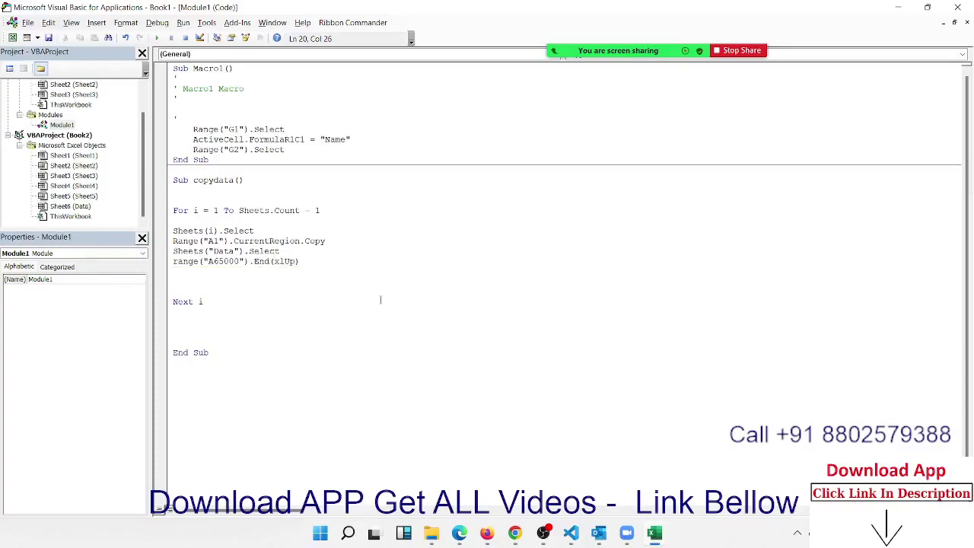
text(.of)
key(Tab)
text((1,0)
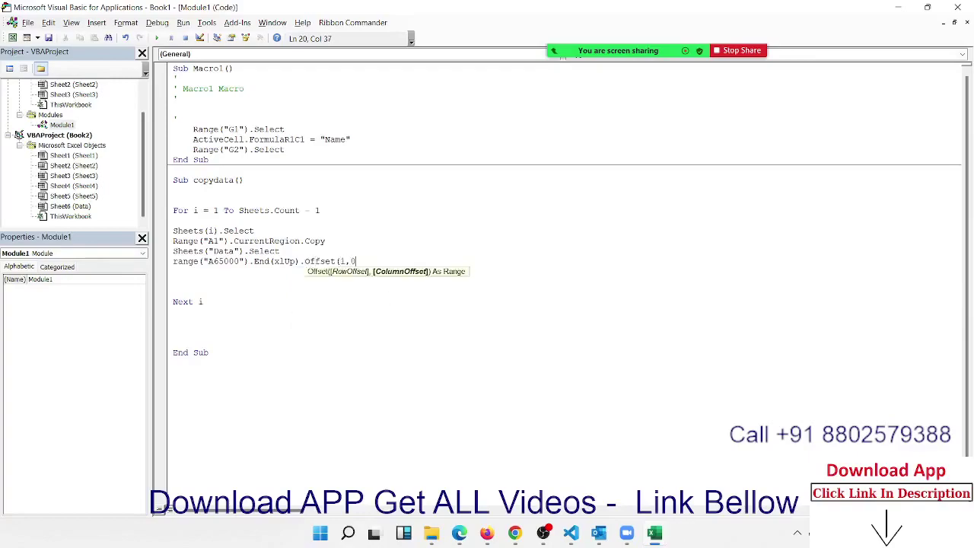
text().p)
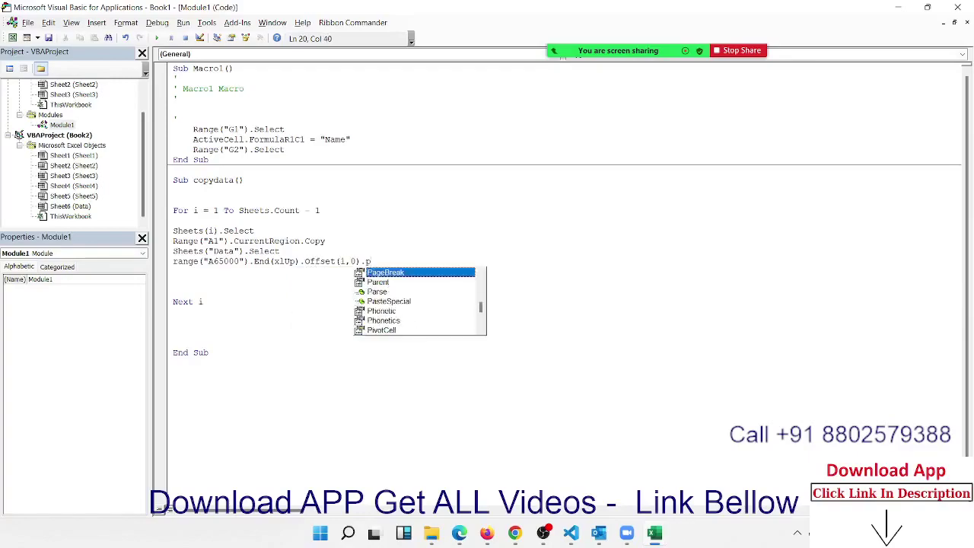
key(Down)
key(Down)
key(Down)
key(Return)
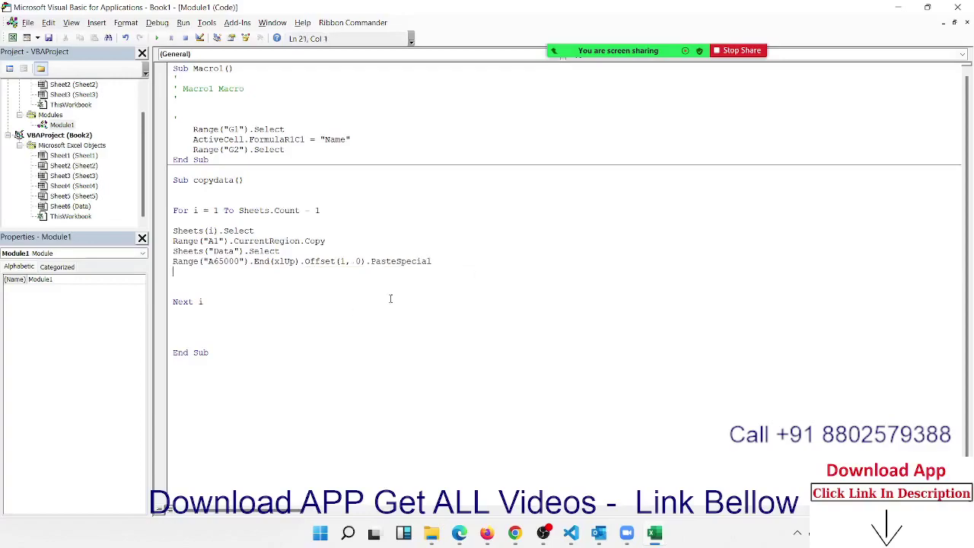
- Remove the blank lines before Next i and add MsgBox "Job is Done" after the loop
key(Delete)
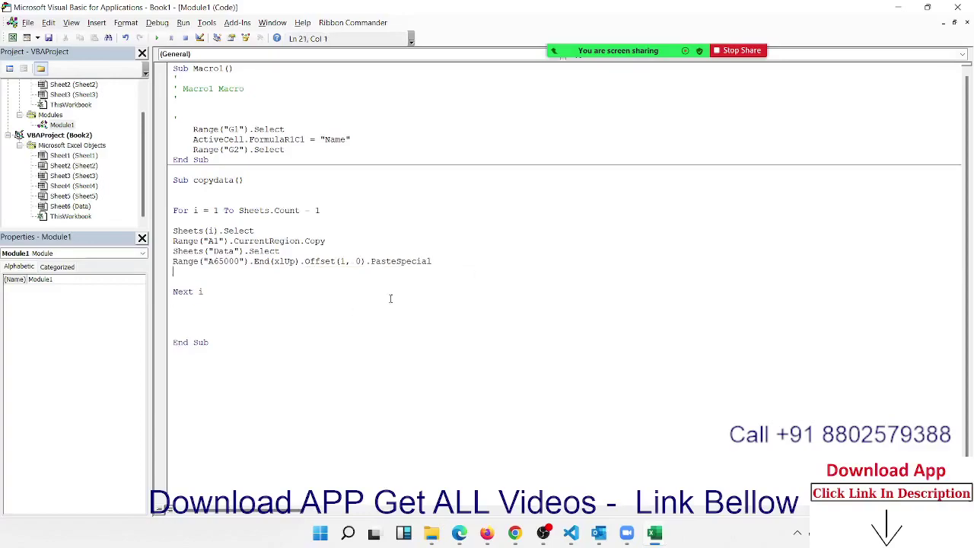
key(Delete)
key(Down)
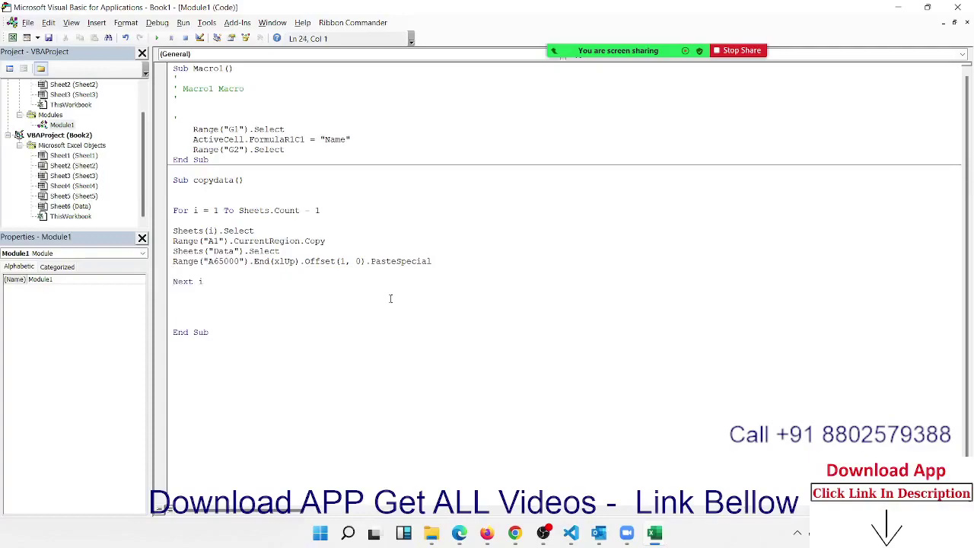
text(msgbox )
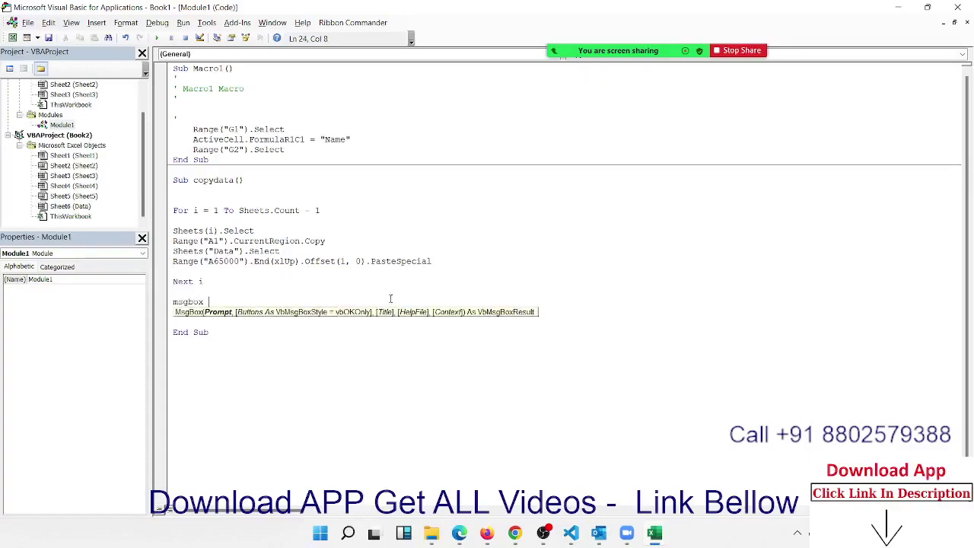
text("Job )
text(is Don)
text(e")
- Run the copydata macro from A2 of the Data sheet and dismiss the Job is Done message
click(434, 227)
key(alt+F11)
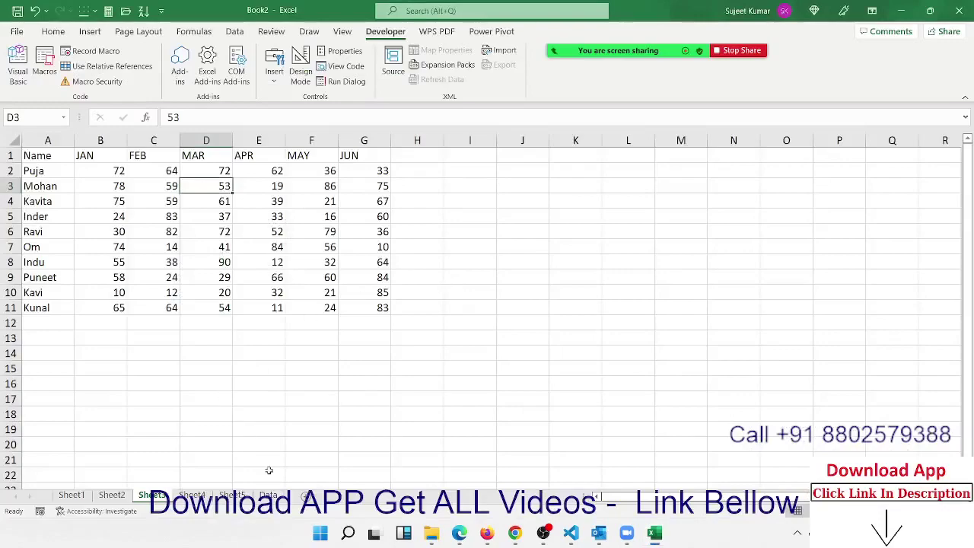
click(267, 496)
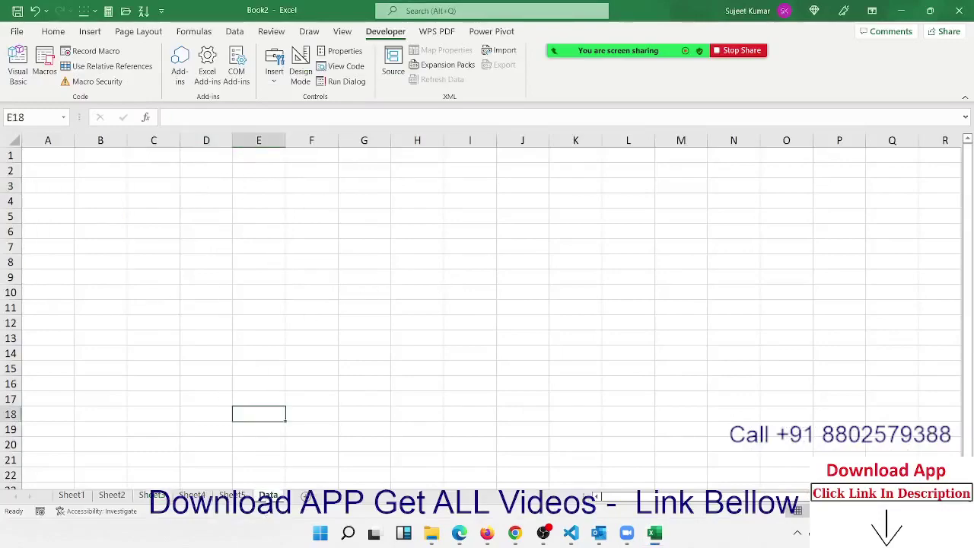
click(59, 175)
click(44, 65)
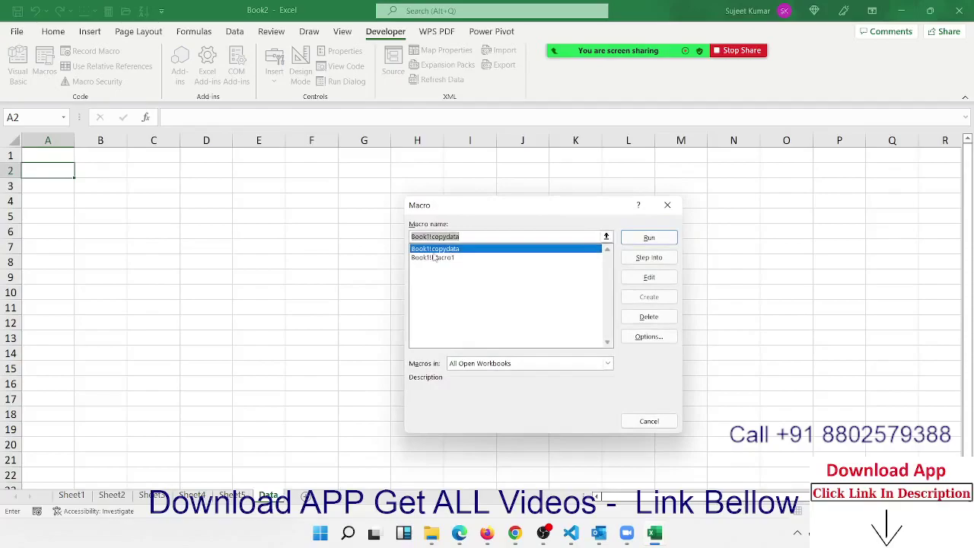
click(624, 242)
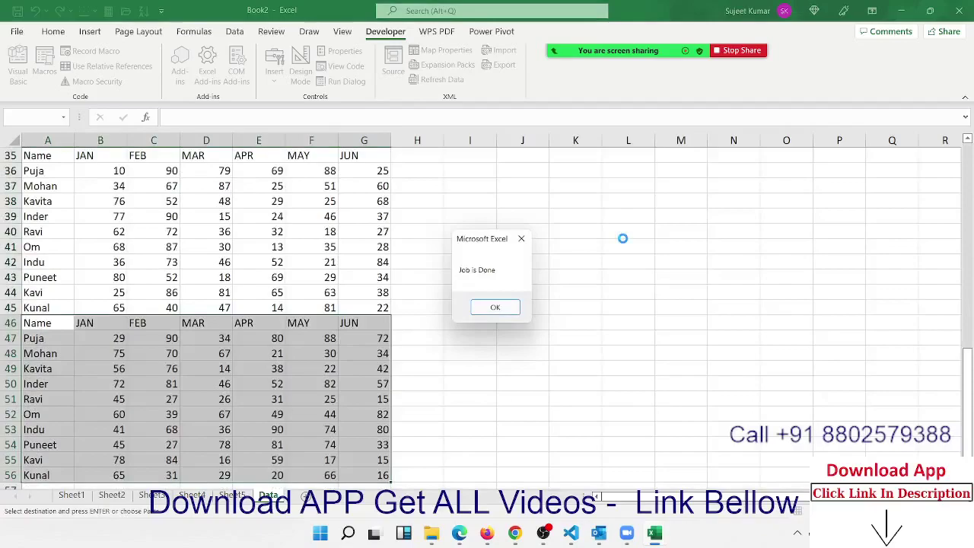
click(494, 307)
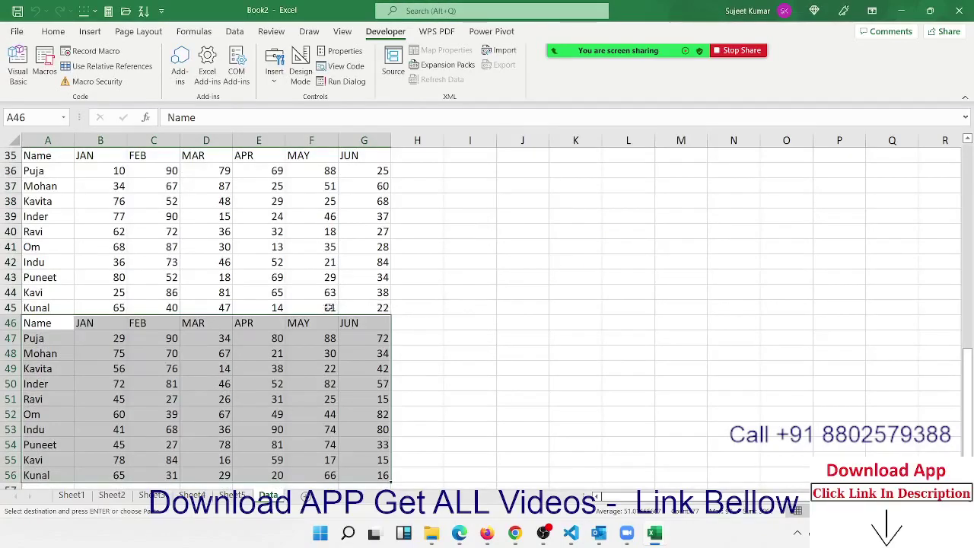
- Paste the A2:G2 Name, JAN–JUN header row into row 1
scroll(225, 396, up, 10)
scroll(225, 395, up, 2)
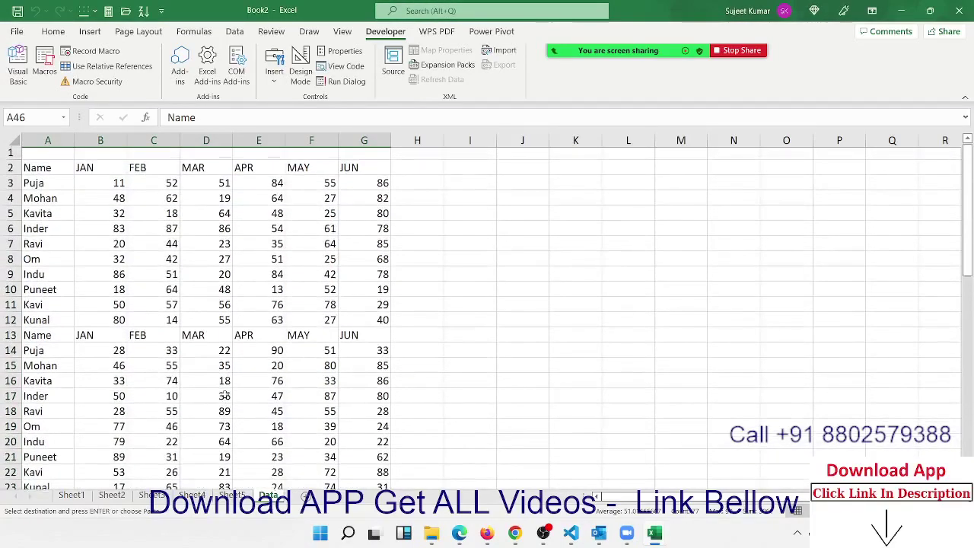
drag(65, 170, 358, 171)
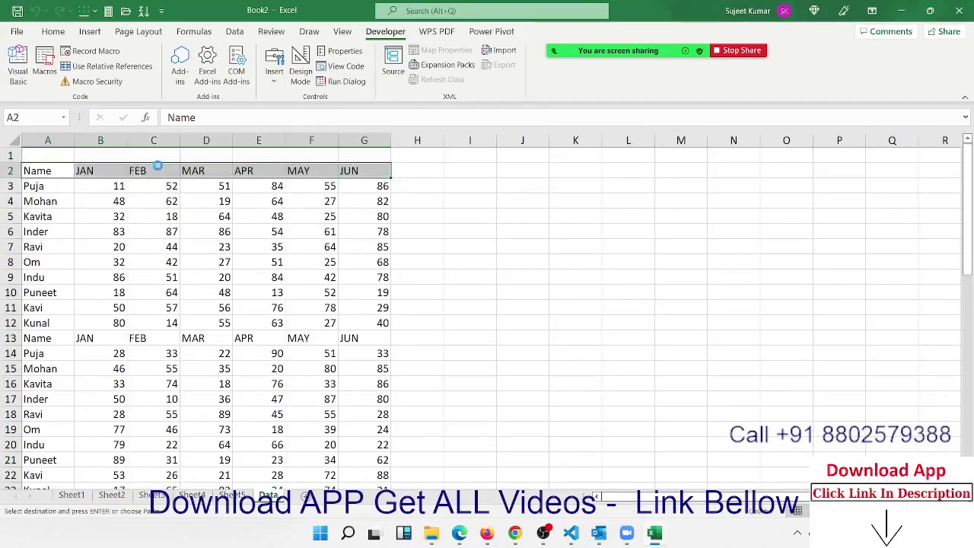
key(Up)
text(Name	JAN	FEB	MAR	APR	MAY	JUN)
- Jump to the bottom and top of the stacked data to confirm it ends with Kunal
key(Down)
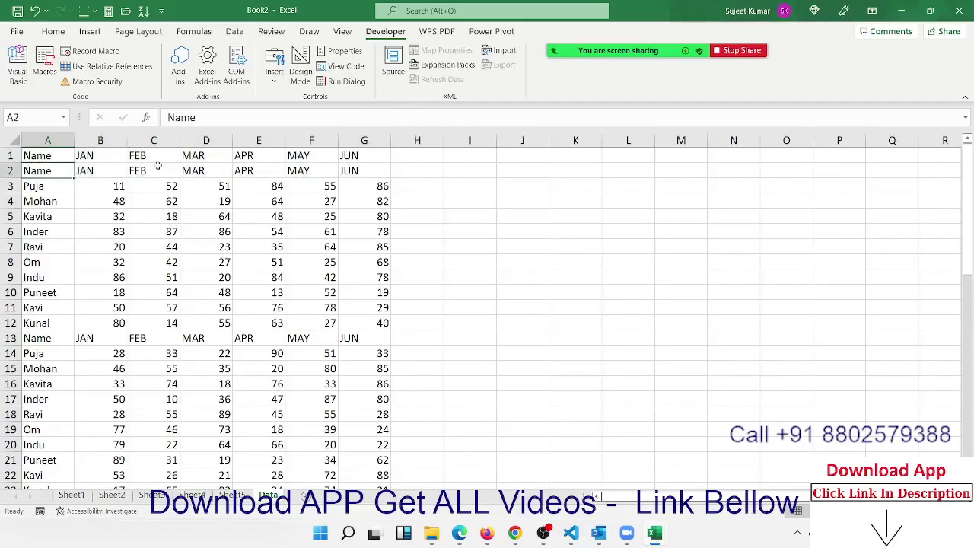
key(ctrl+Down)
key(ctrl+Up)
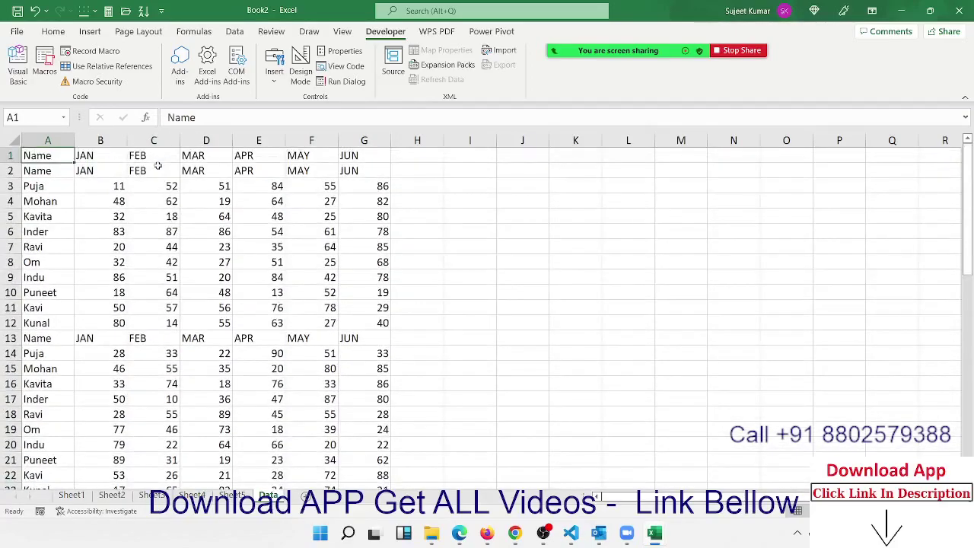
key(ctrl+Down)
key(ctrl+Up)
key(alt+Tab)
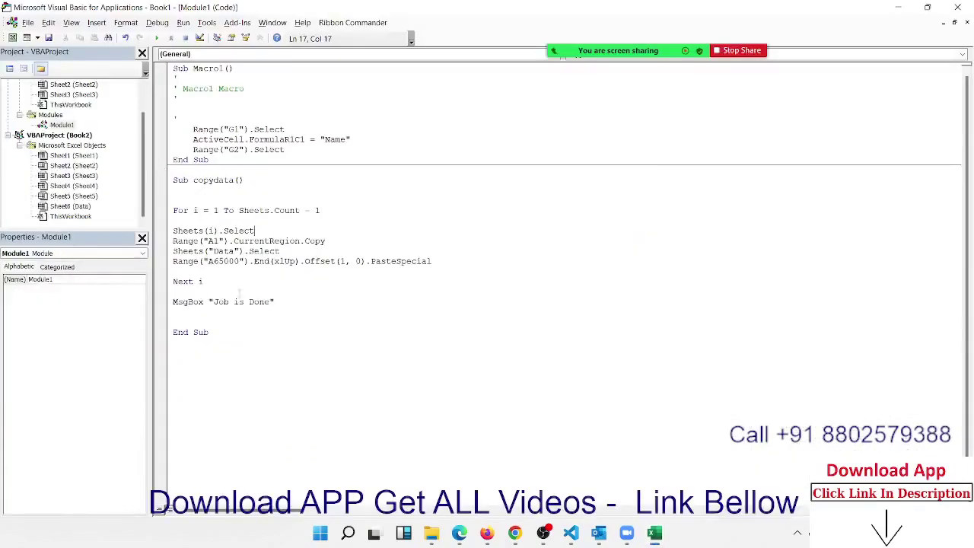
- Highlight the full copydata macro code for review, then deselect it below End Sub
mouse_move(214, 333)
mouse_down()
mouse_move(186, 312)
mouse_move(173, 179)
mouse_up()
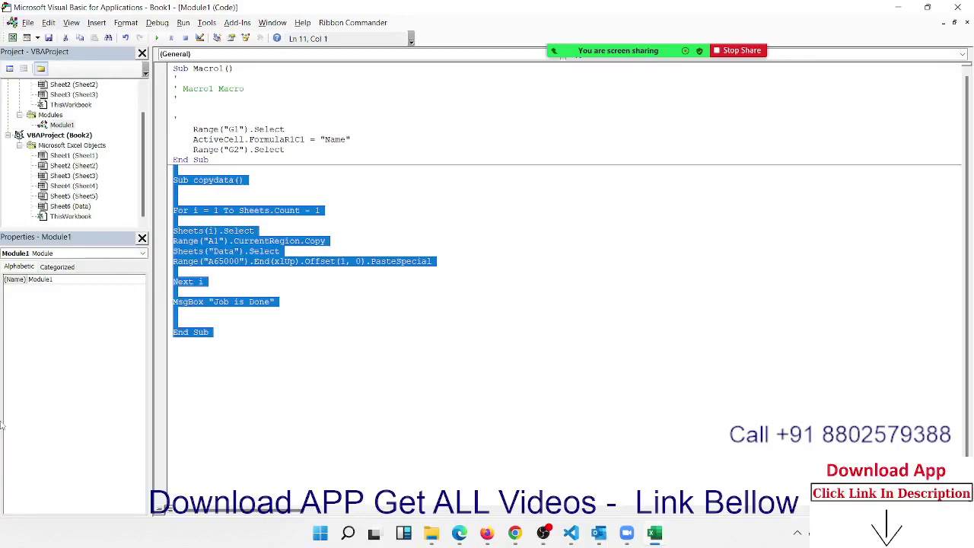
key(ctrl+End)
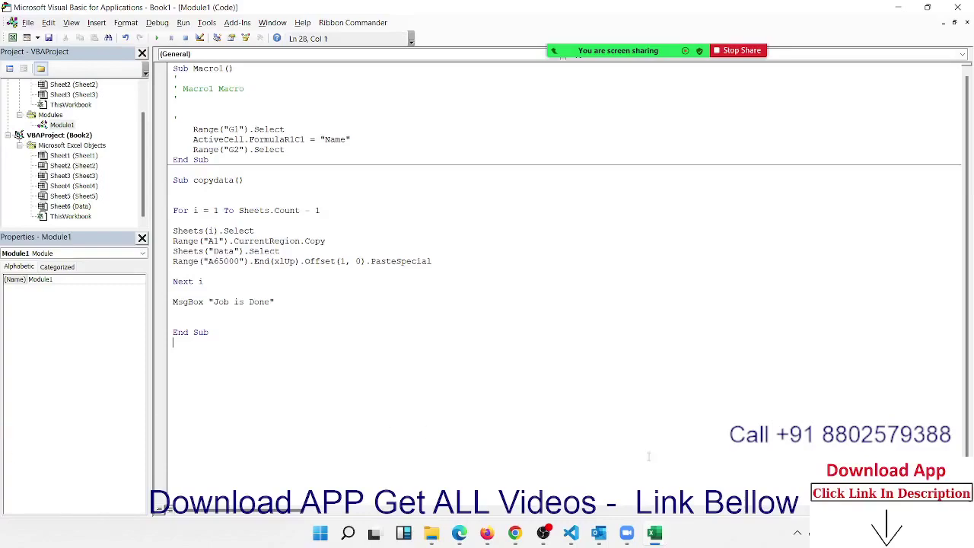
click(655, 534)
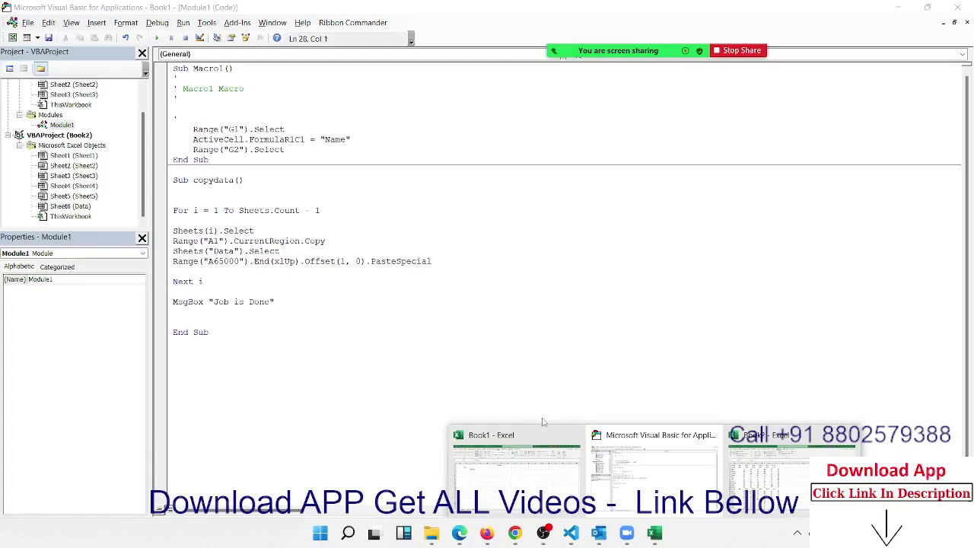
- Look over Book2's Sheet5 table and Data sheet, then bring Book1 to the front
click(763, 481)
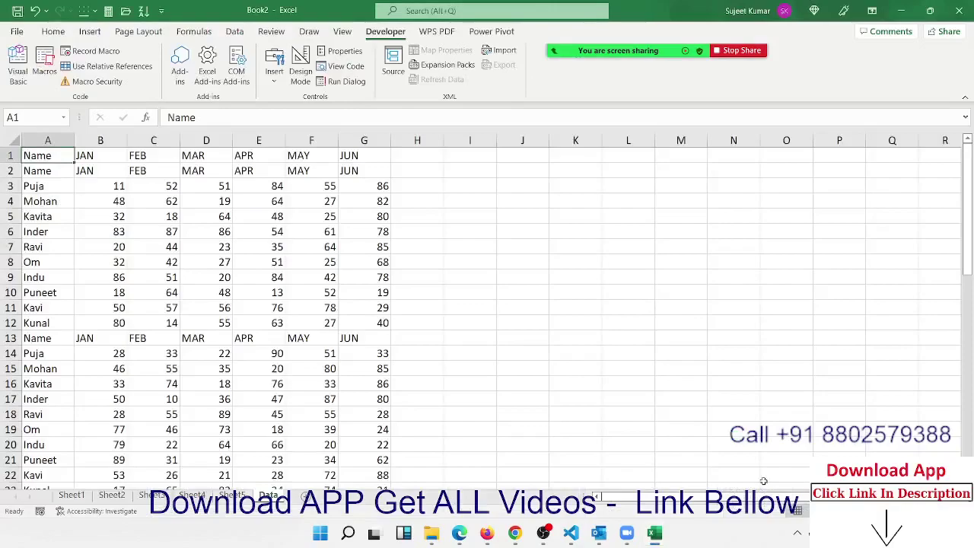
click(232, 496)
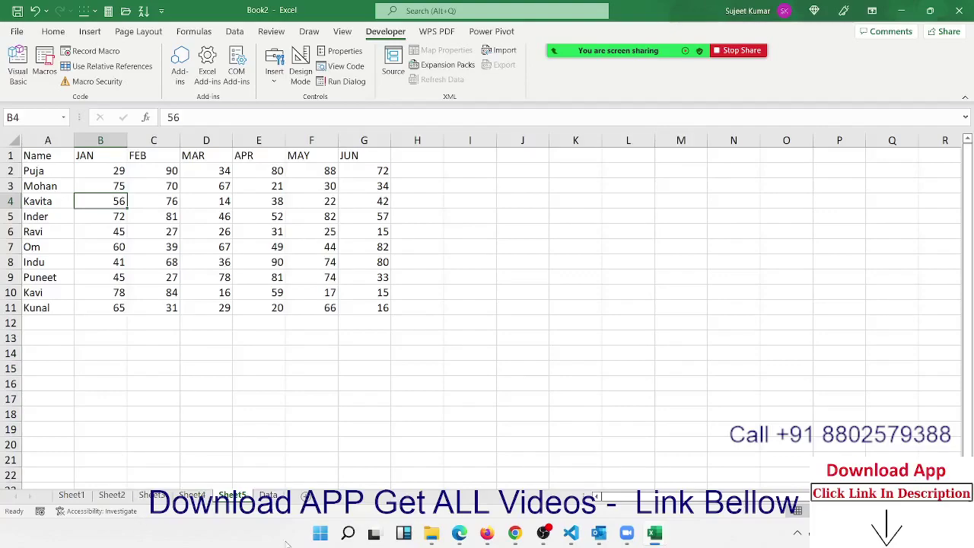
click(272, 495)
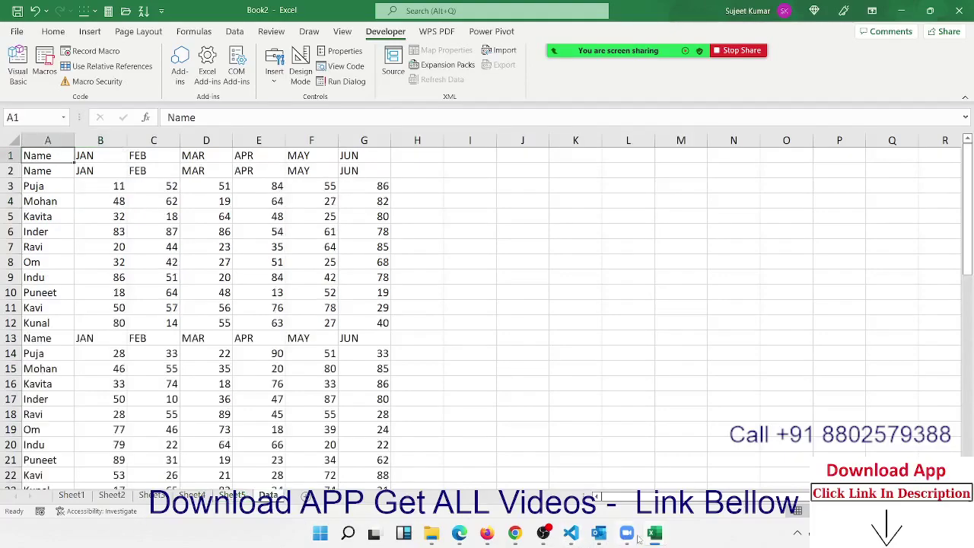
mouse_move(653, 537)
click(530, 494)
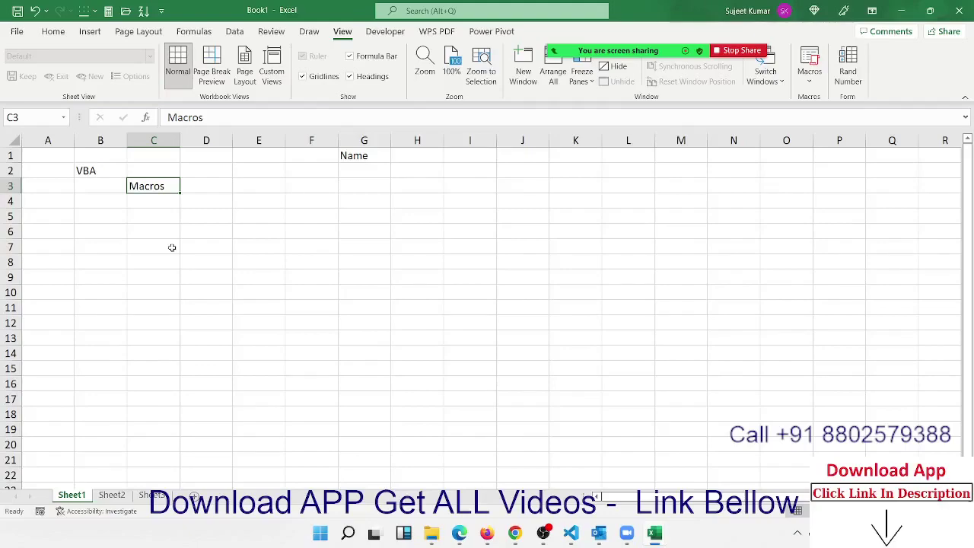
- Enter the label Function in C6, then start and cancel a =vl formula in G6
key(Down)
key(Down)
key(Down)
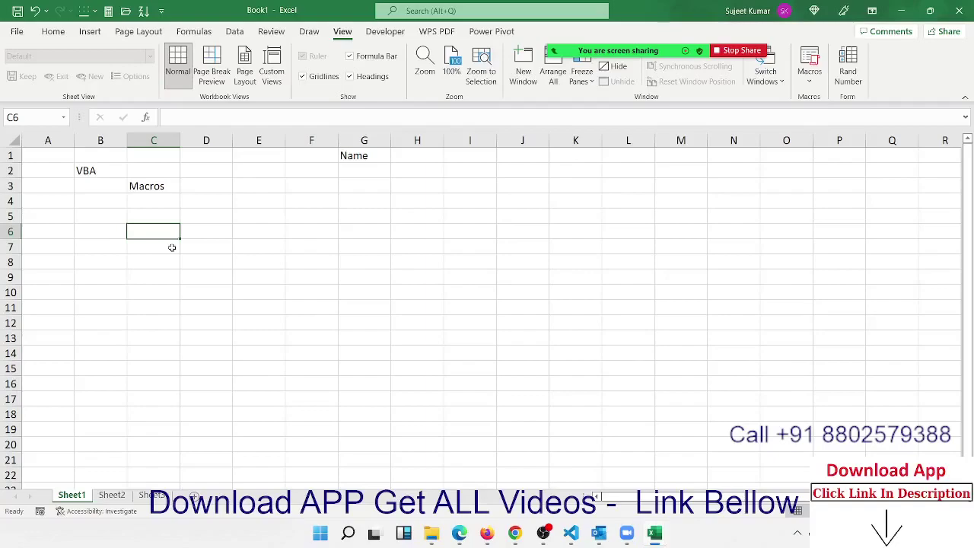
text(Functio)
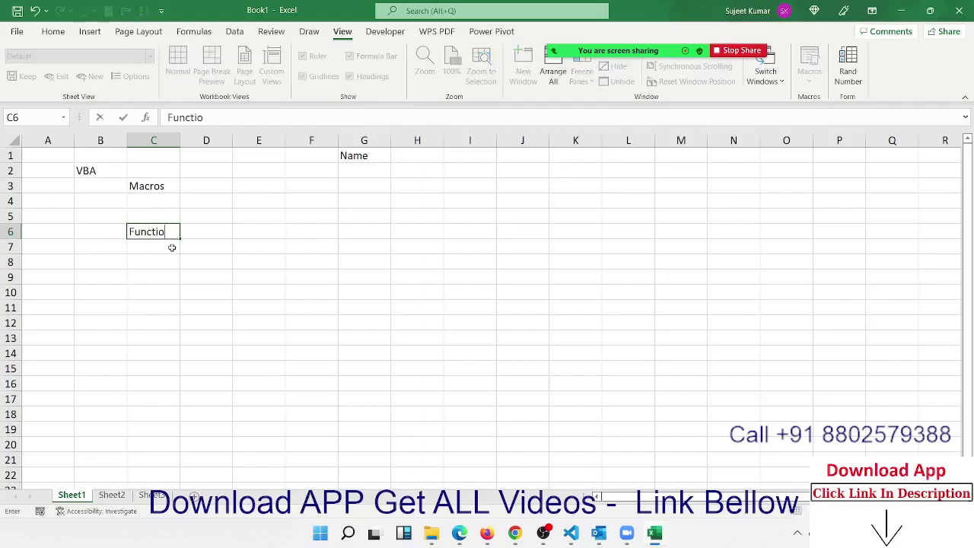
text(n)
key(Right)
key(Right)
key(Right)
key(Right)
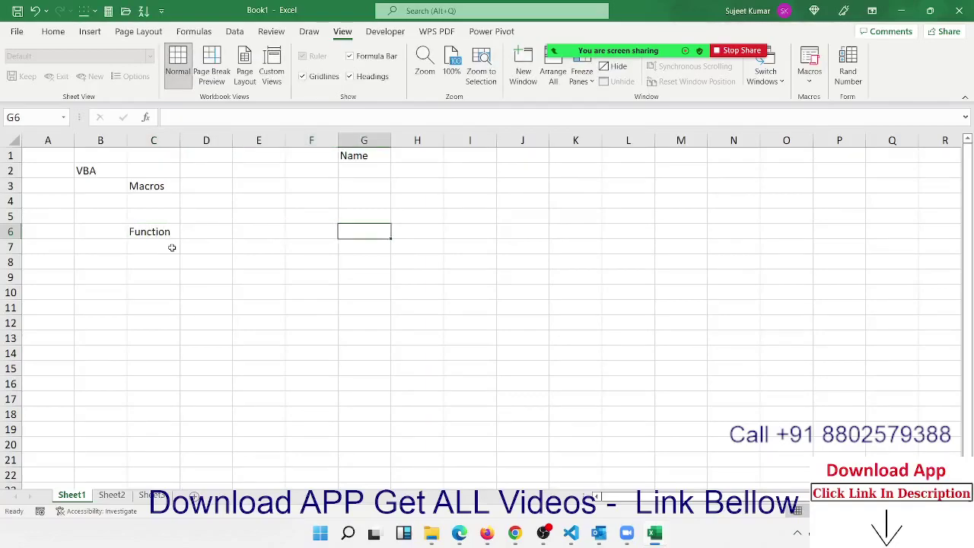
text(=vl)
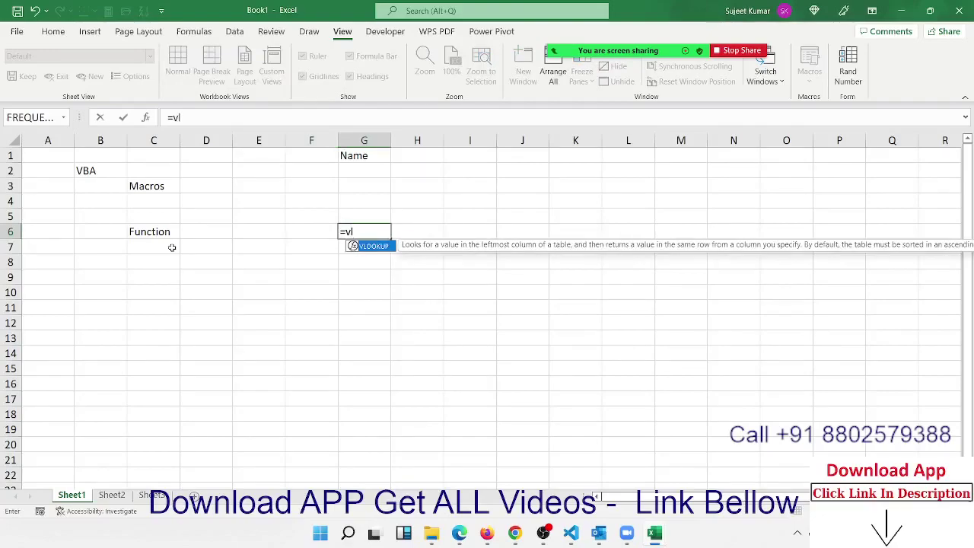
key(Escape)
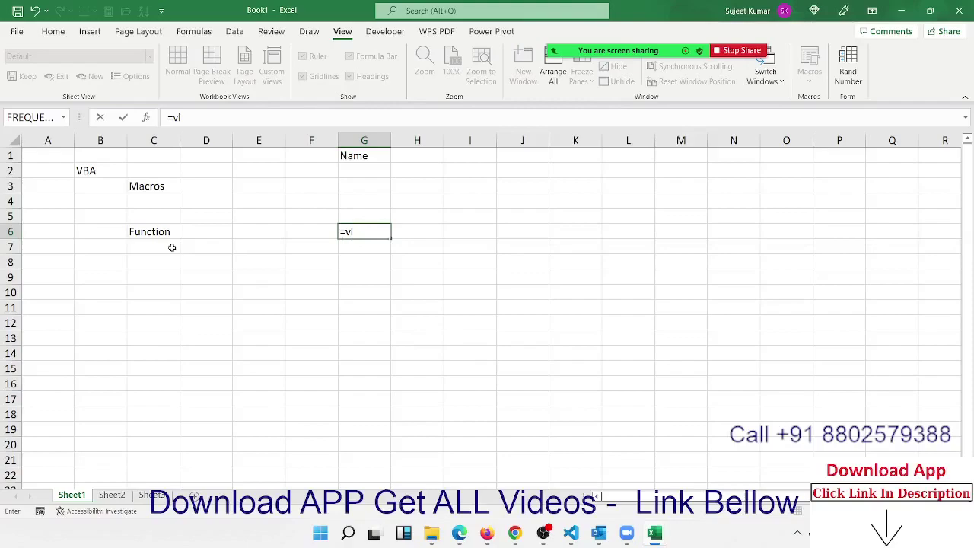
key(Escape)
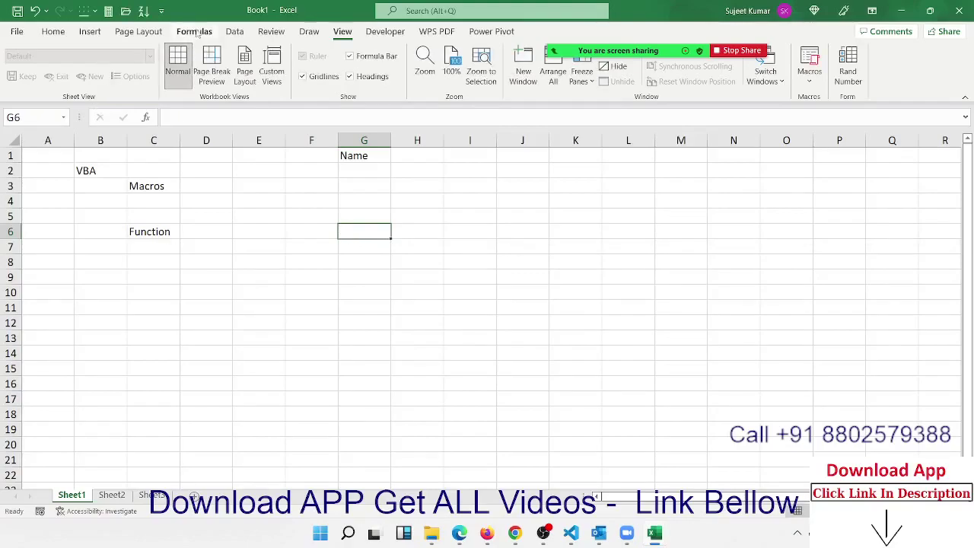
- Browse the Financial, Logical and Text function lists on the Formulas tab
click(194, 31)
click(124, 69)
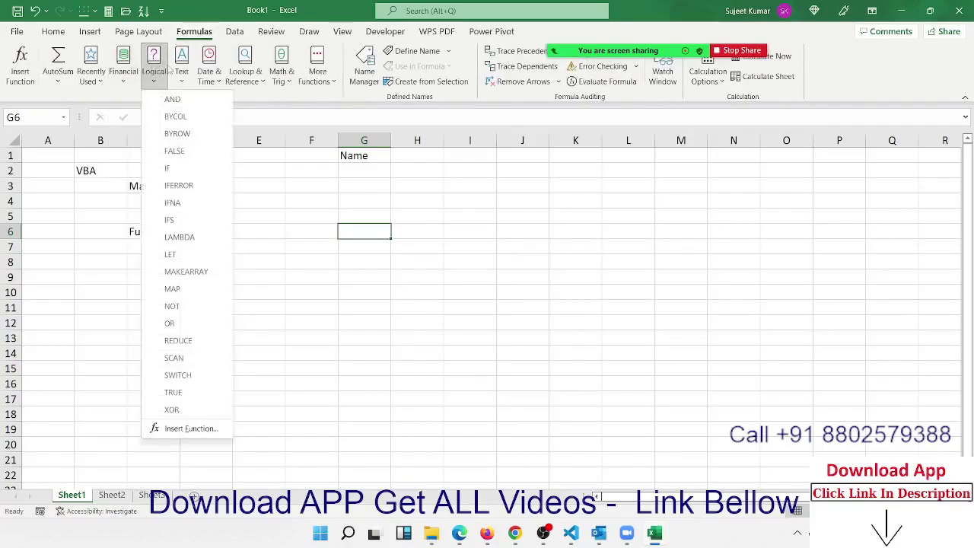
click(172, 70)
click(182, 70)
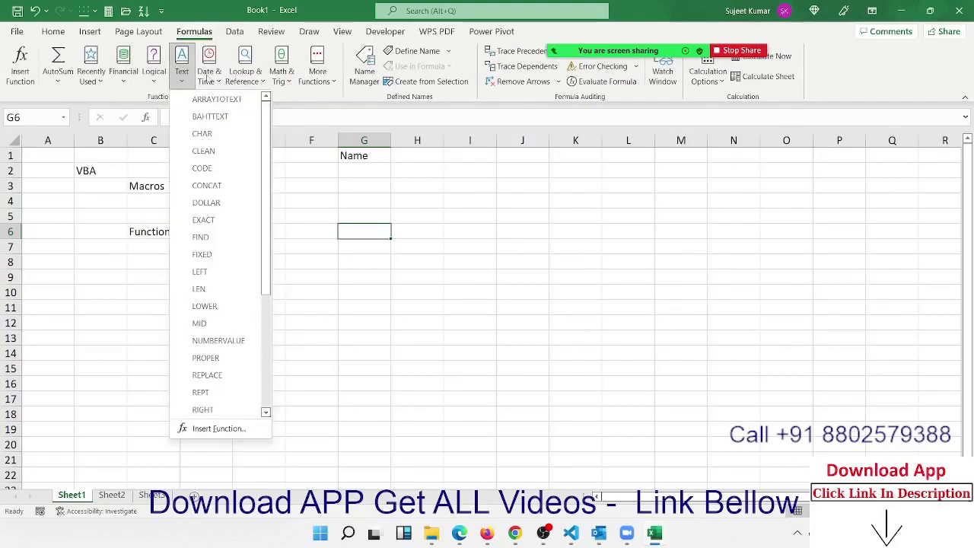
mouse_move(277, 74)
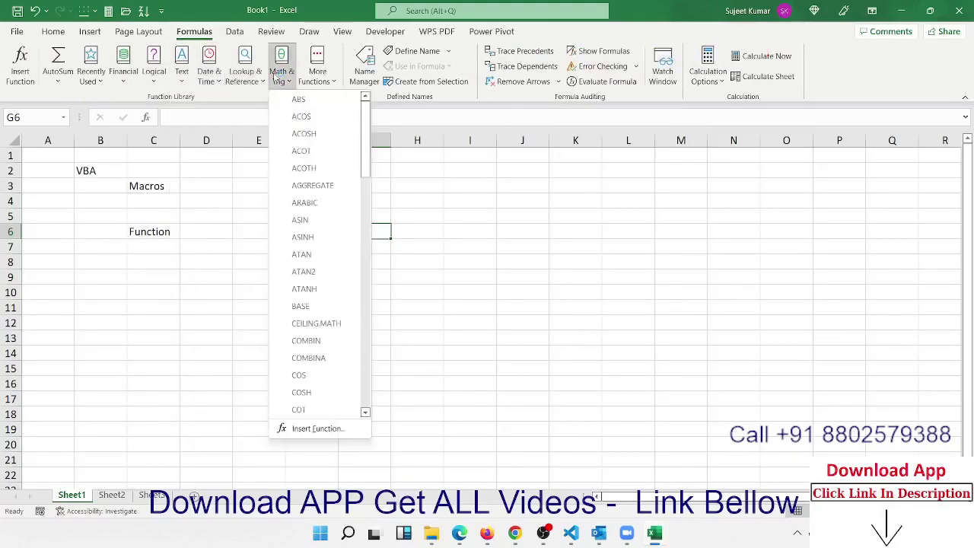
click(661, 389)
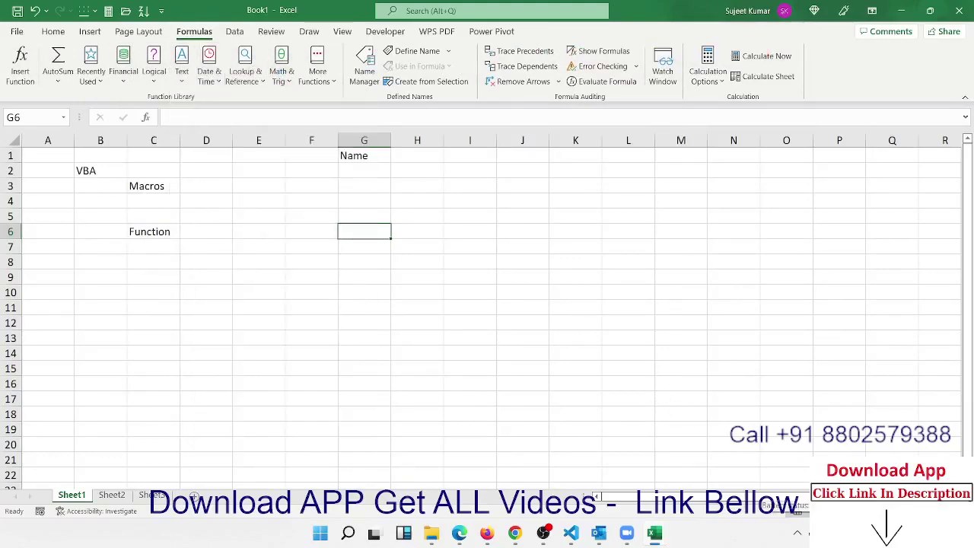
click(515, 334)
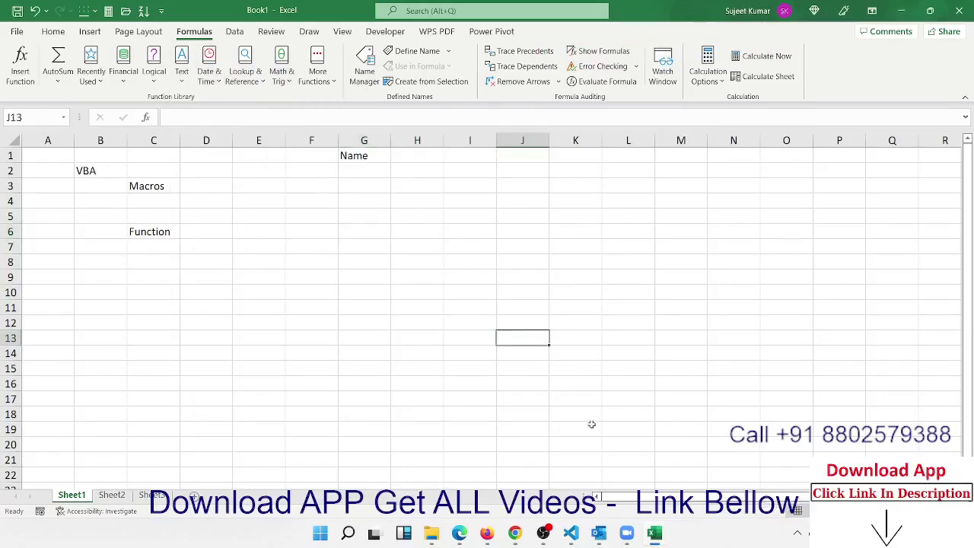
mouse_move(629, 531)
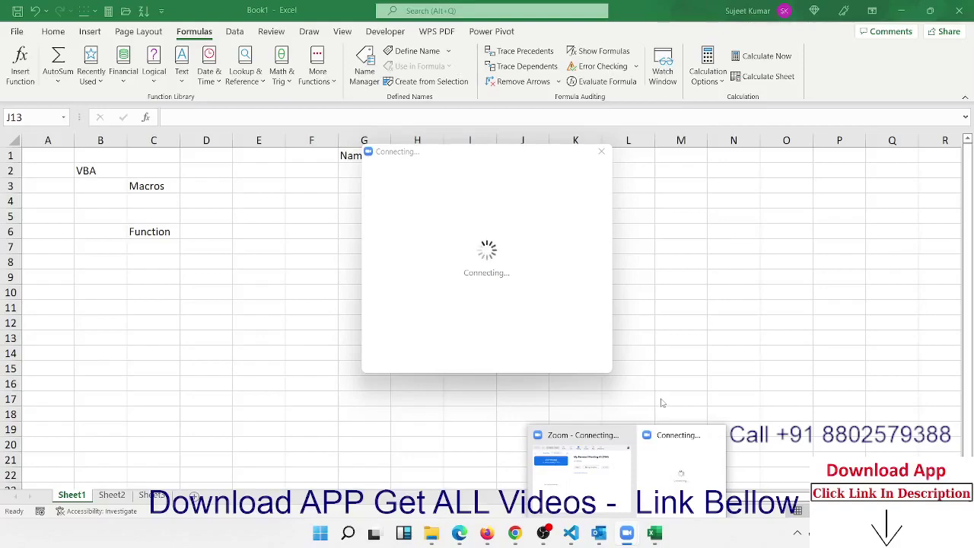
- Resume Zoom sharing via OBS, minimize OBS, and return to Book1's cells around C6
click(544, 534)
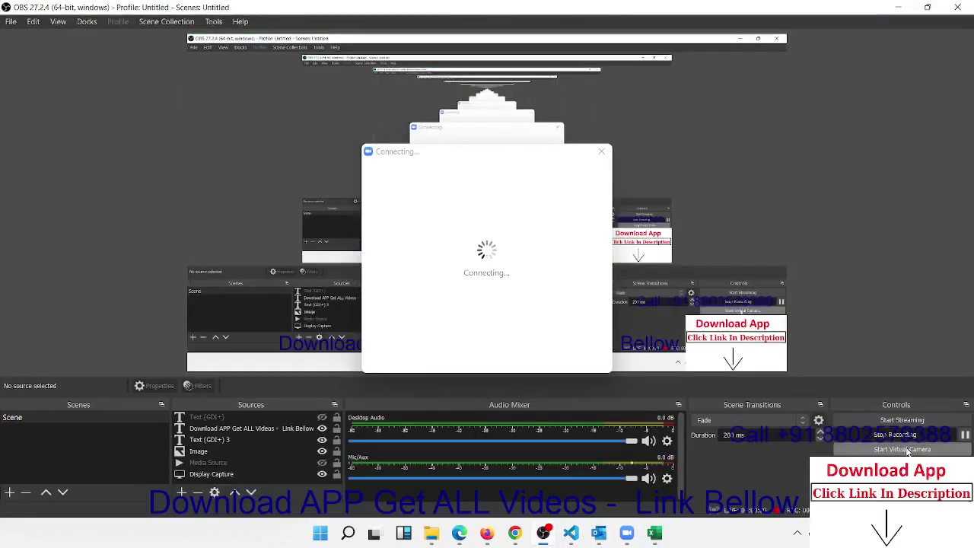
click(898, 7)
click(202, 255)
click(172, 236)
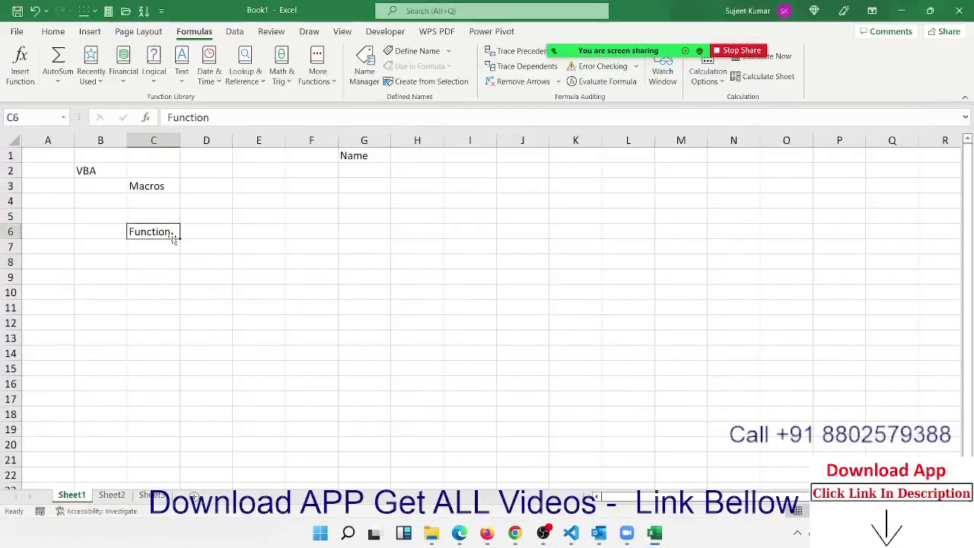
click(267, 252)
mouse_move(654, 50)
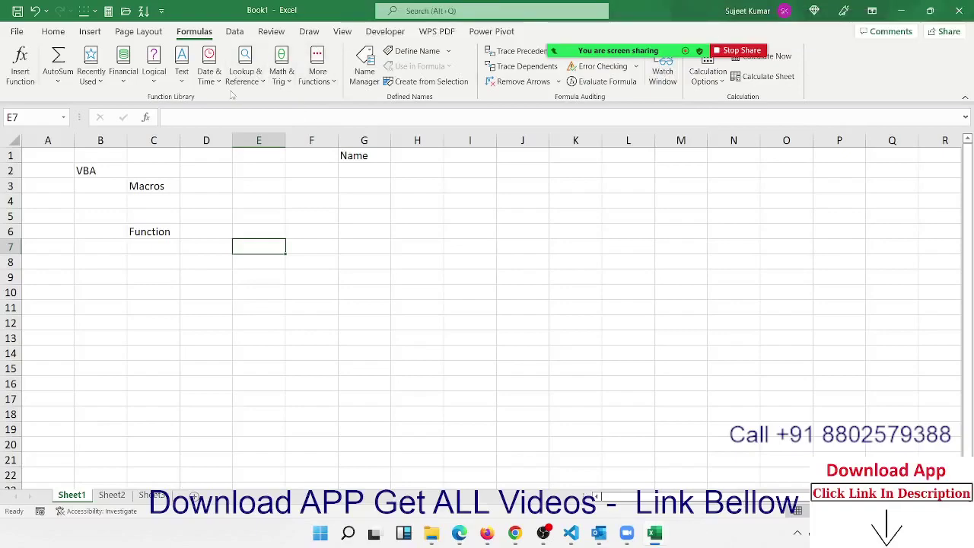
click(183, 80)
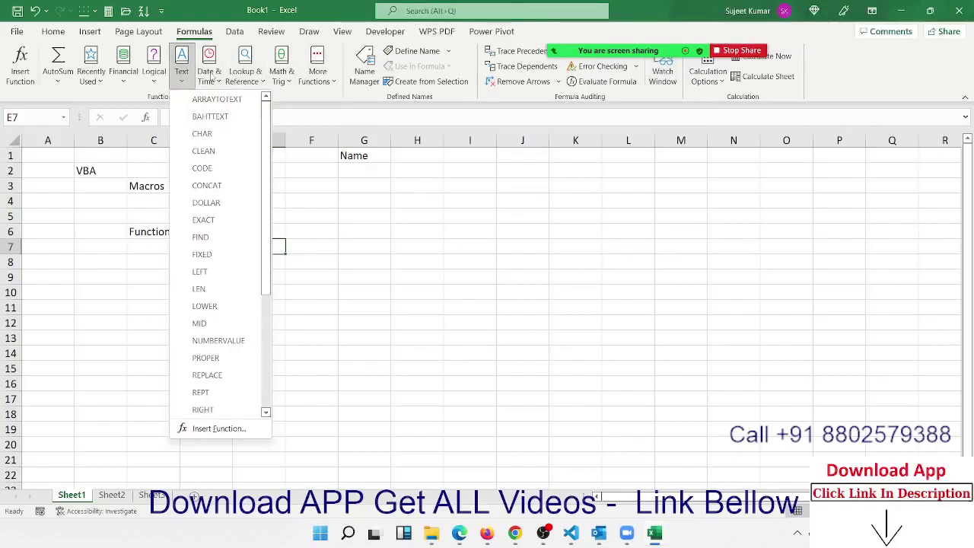
click(210, 76)
click(244, 76)
click(281, 76)
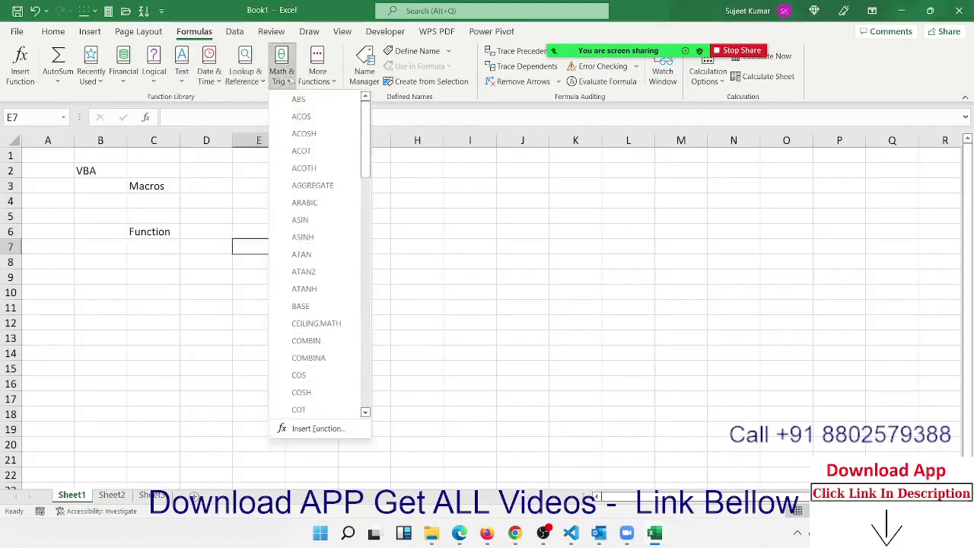
click(316, 76)
click(228, 236)
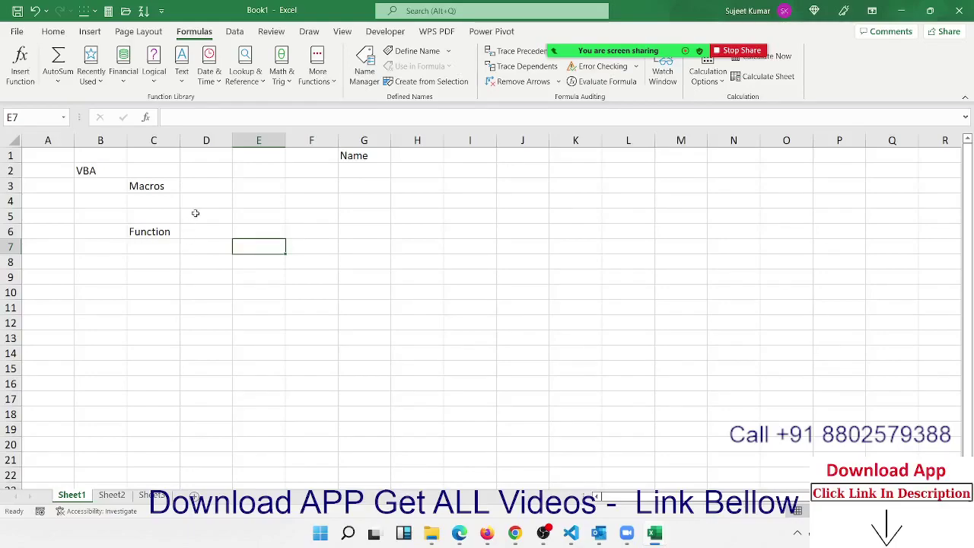
click(154, 69)
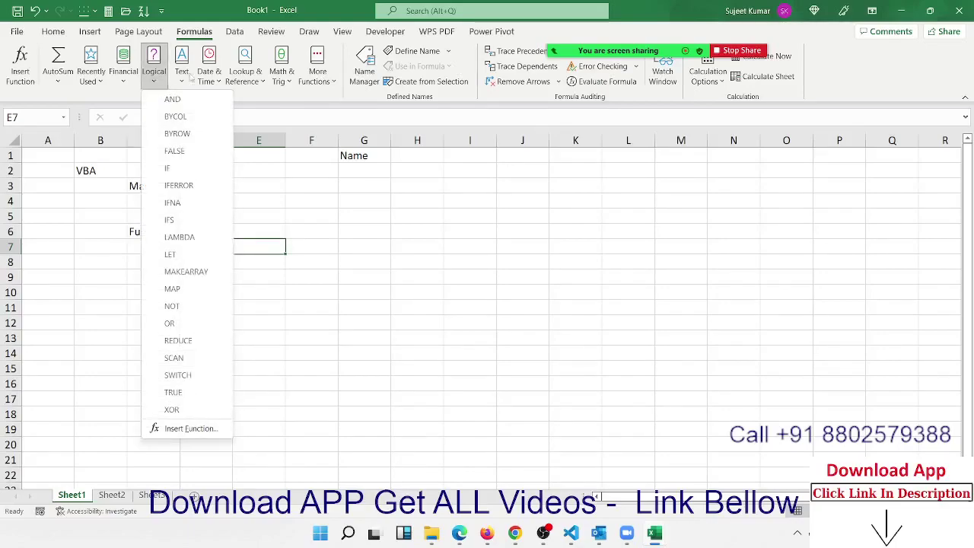
click(209, 70)
click(368, 204)
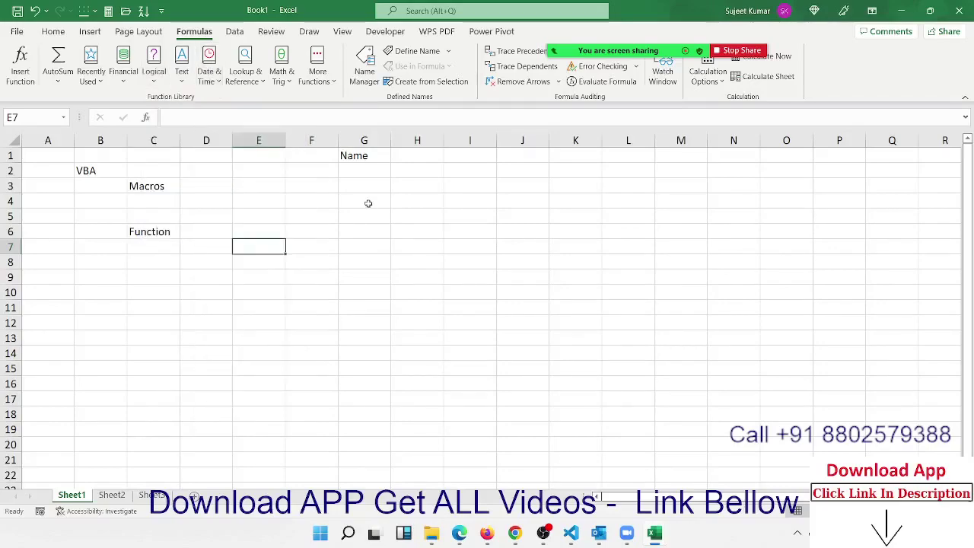
click(303, 229)
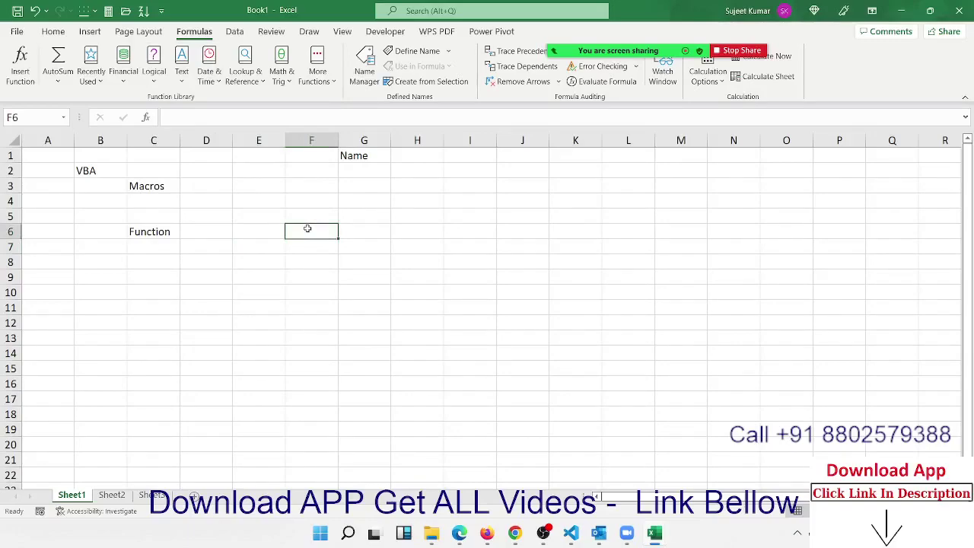
- Start a =vl formula in F6 and cancel it, leaving the cell empty
text(=vl)
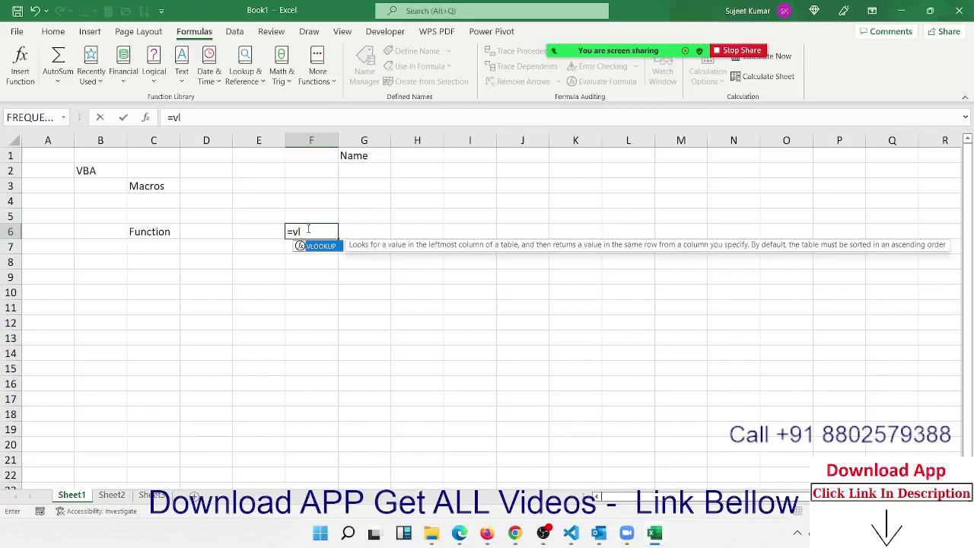
key(Escape)
key(Escape)
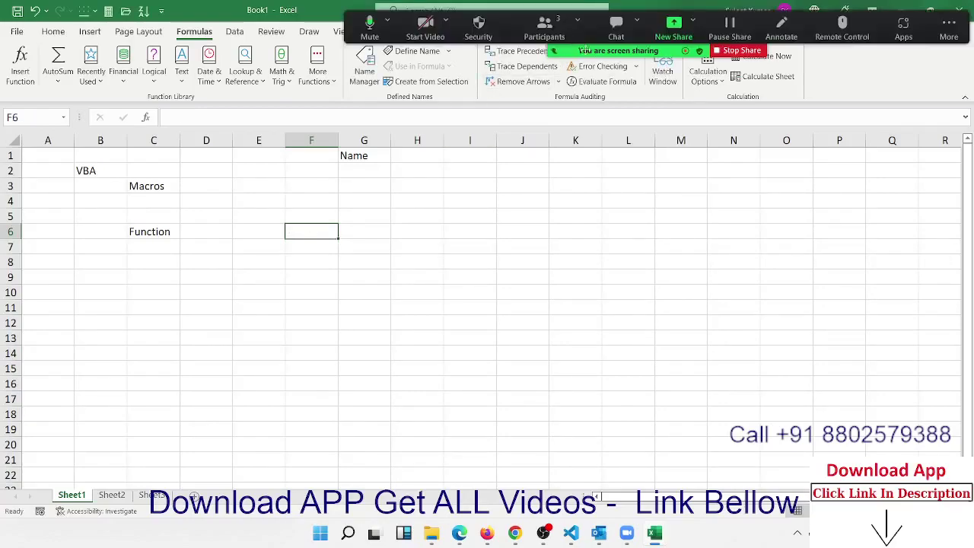
click(546, 34)
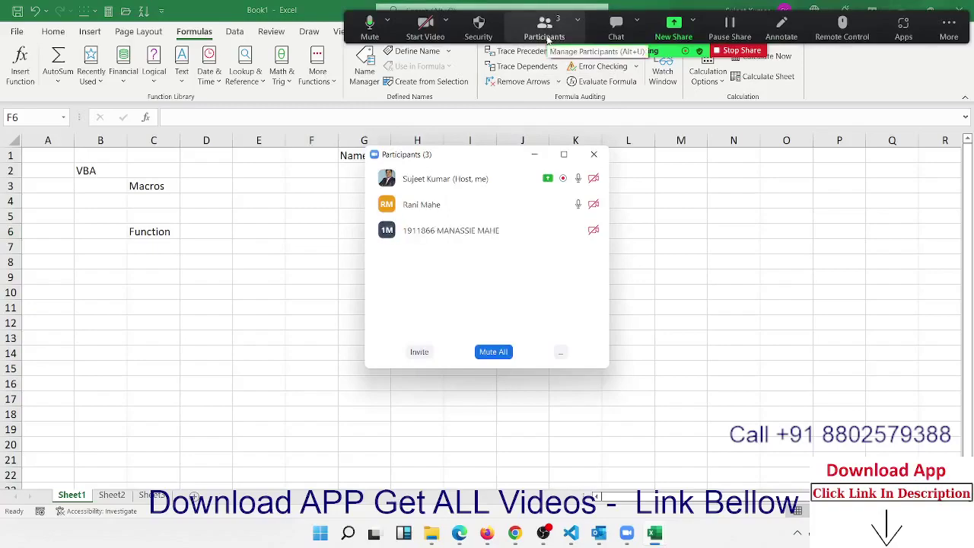
click(594, 156)
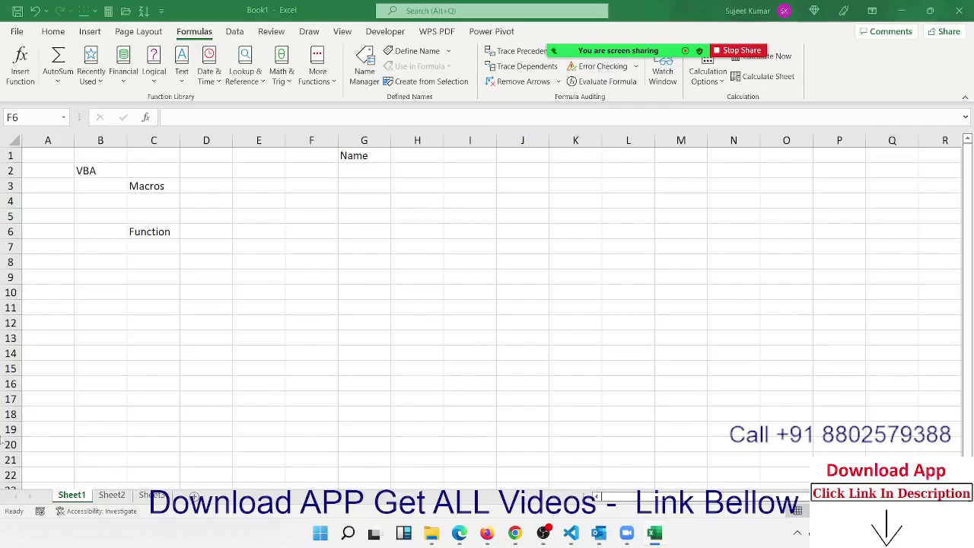
- Enter 'userform' in C10, then bring up Insert Function for cell F9
click(161, 236)
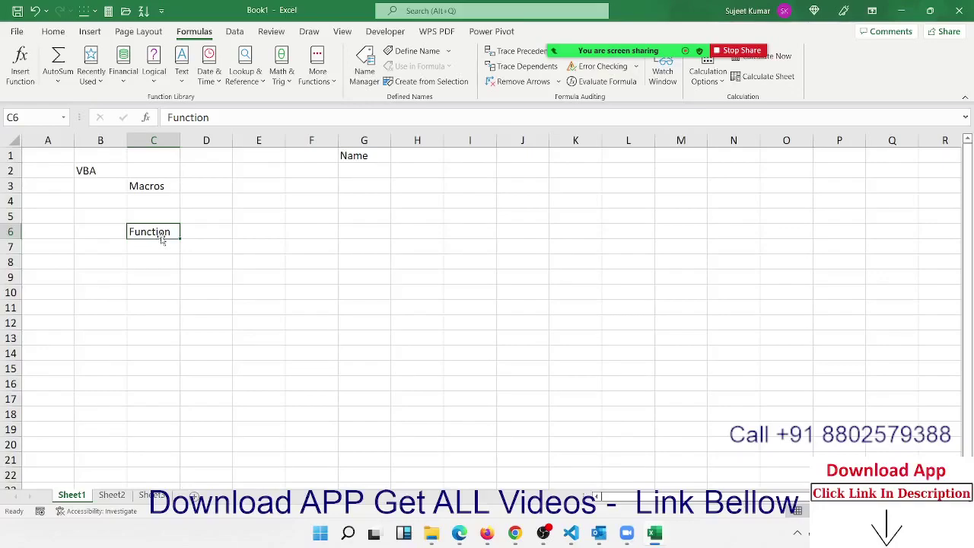
key(Down)
key(Down)
key(Down)
key(Down)
key(Down)
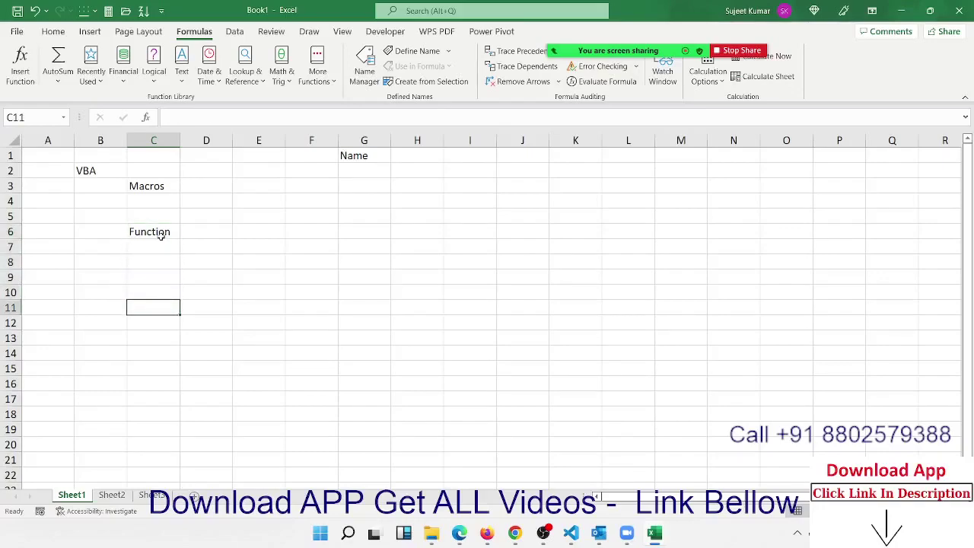
key(Up)
text(user)
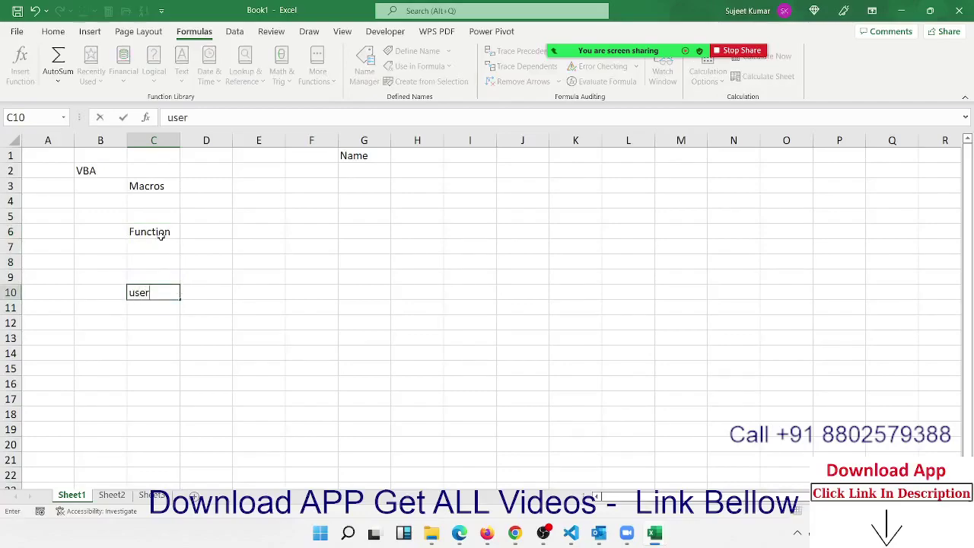
text(form)
key(Return)
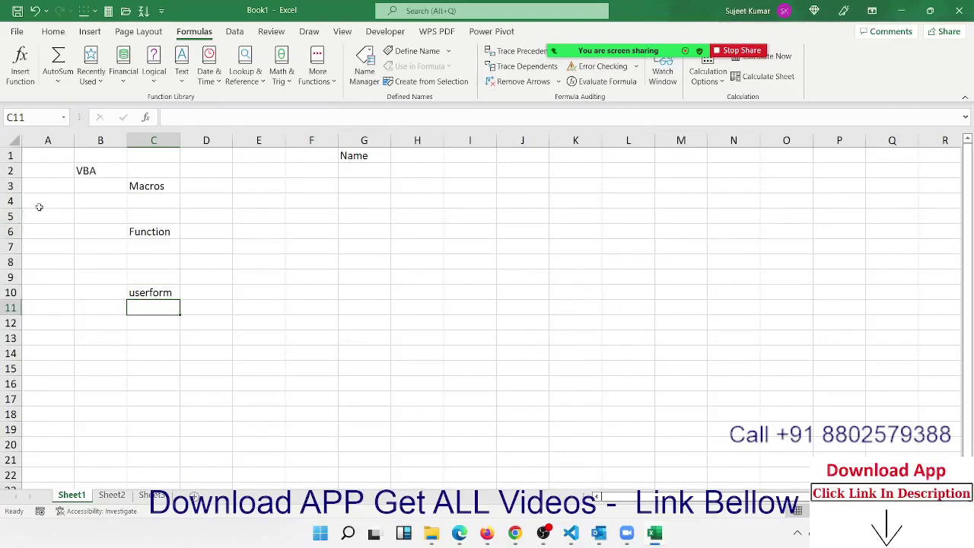
click(309, 279)
click(145, 117)
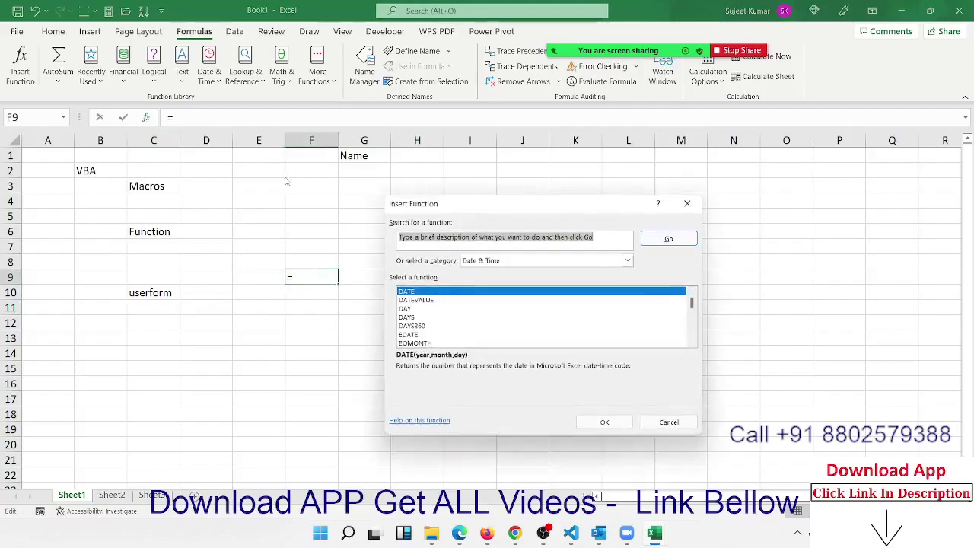
- Read the EDATE description in Insert Function, then close it without inserting anything
drag(431, 204, 291, 137)
drag(271, 243, 269, 270)
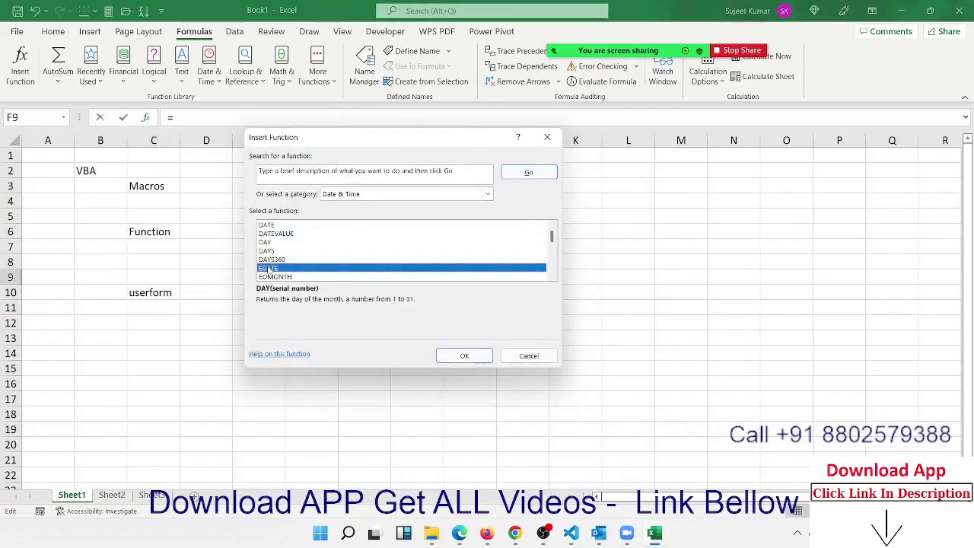
click(539, 134)
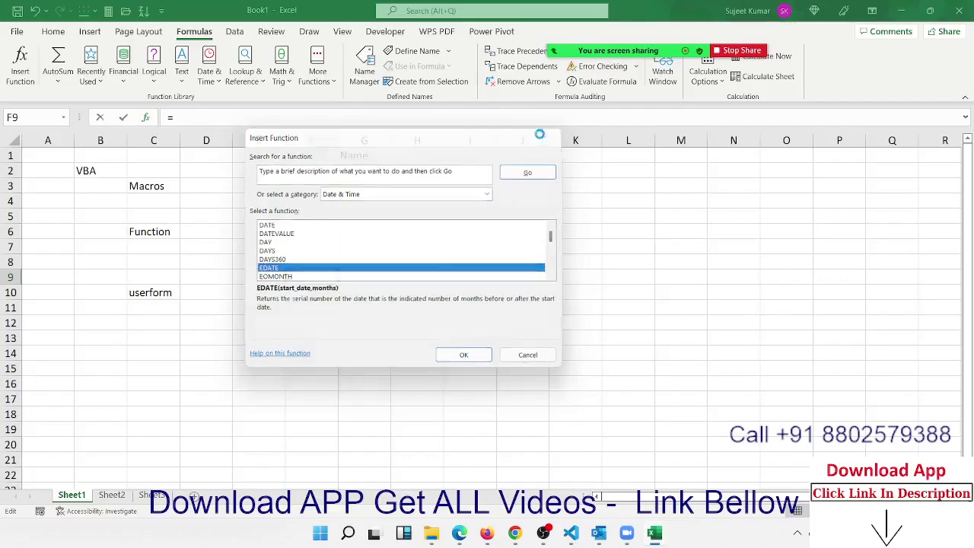
- Start a PivotTable from the Insert tab, cancel it, then type a stray period in F9
click(90, 32)
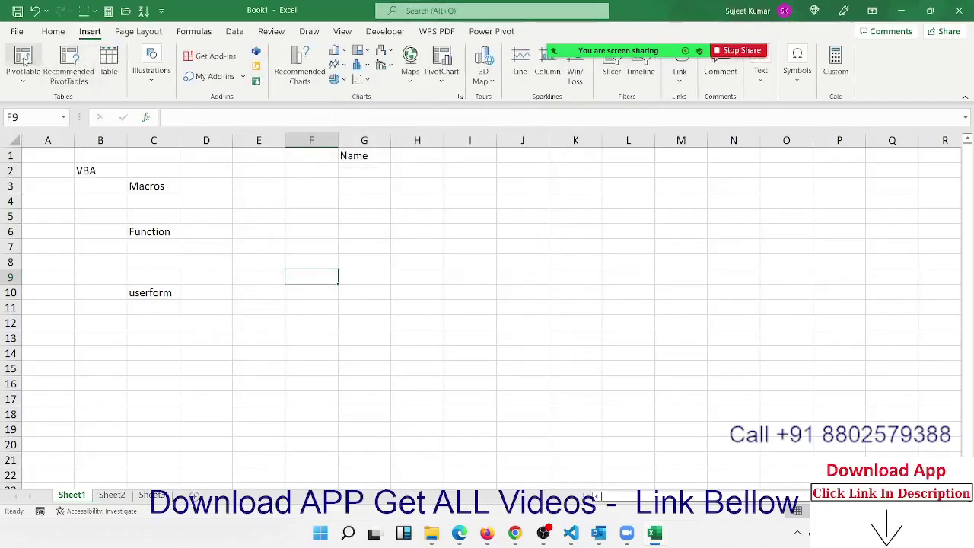
click(23, 59)
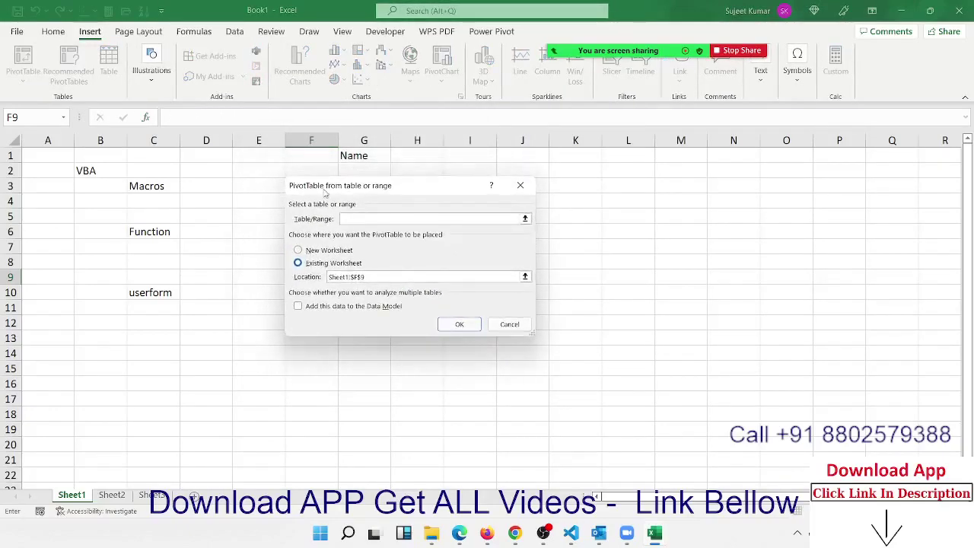
click(508, 324)
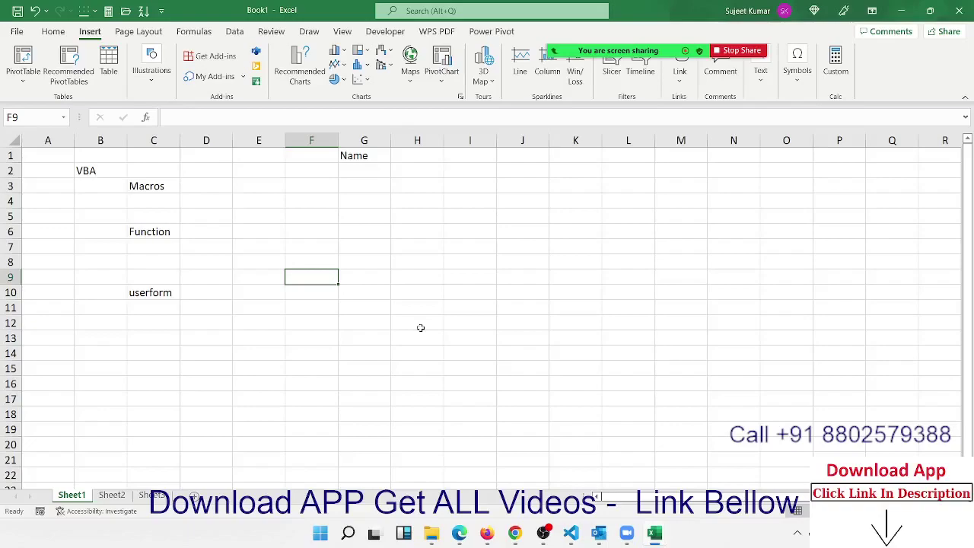
text(.)
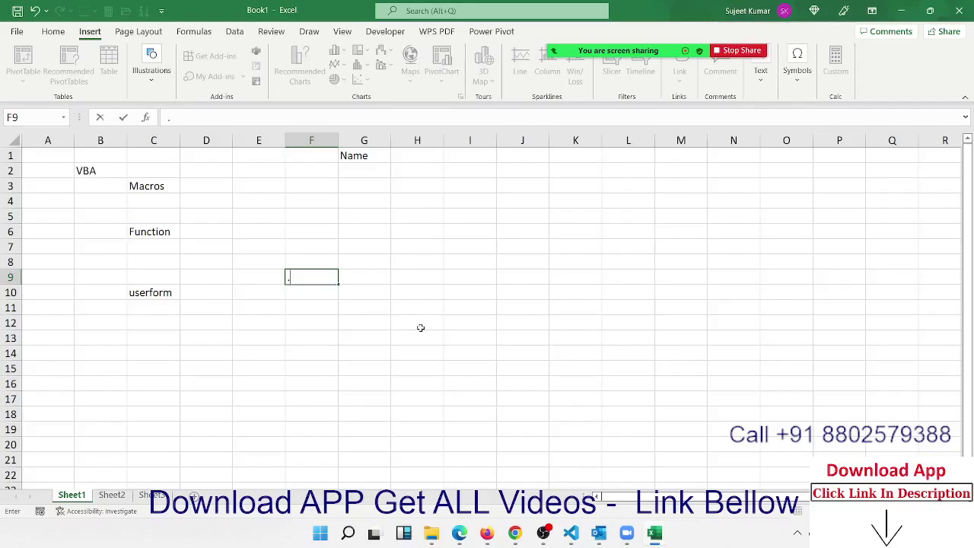
- Cancel the stray period in F9 and go back to the Home tab
key(Escape)
click(223, 227)
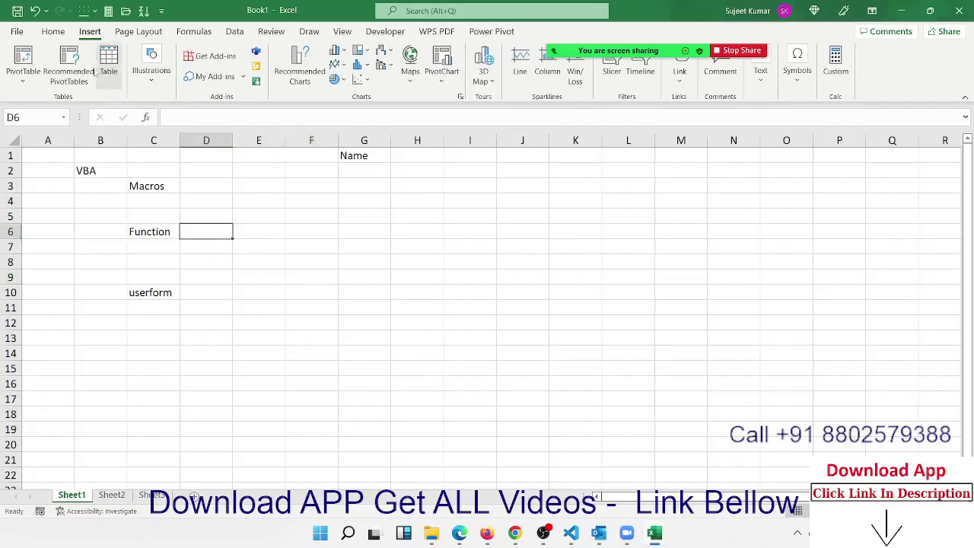
click(54, 32)
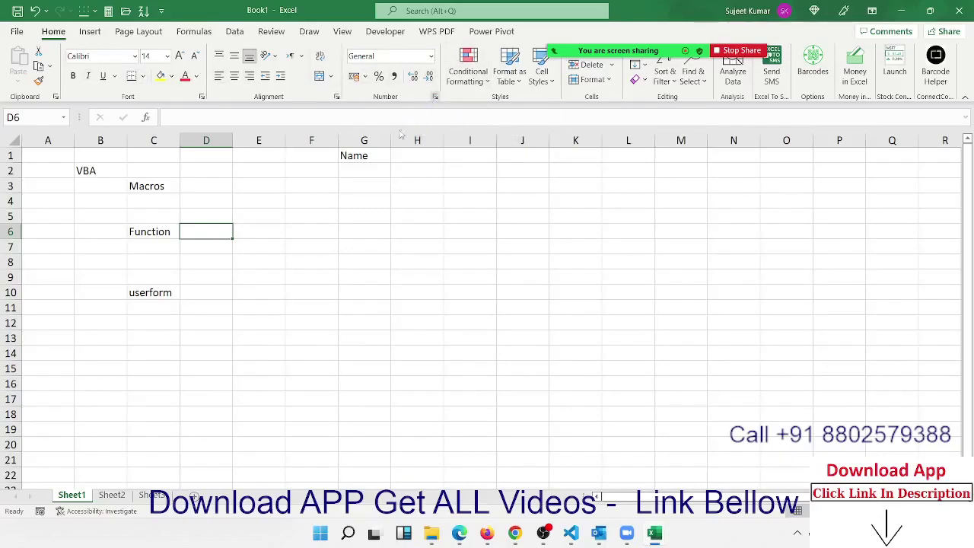
- Browse the Number, Alignment, Font, Border, Fill and Protection tabs of Format Cells, closing unchanged
key(ctrl+1)
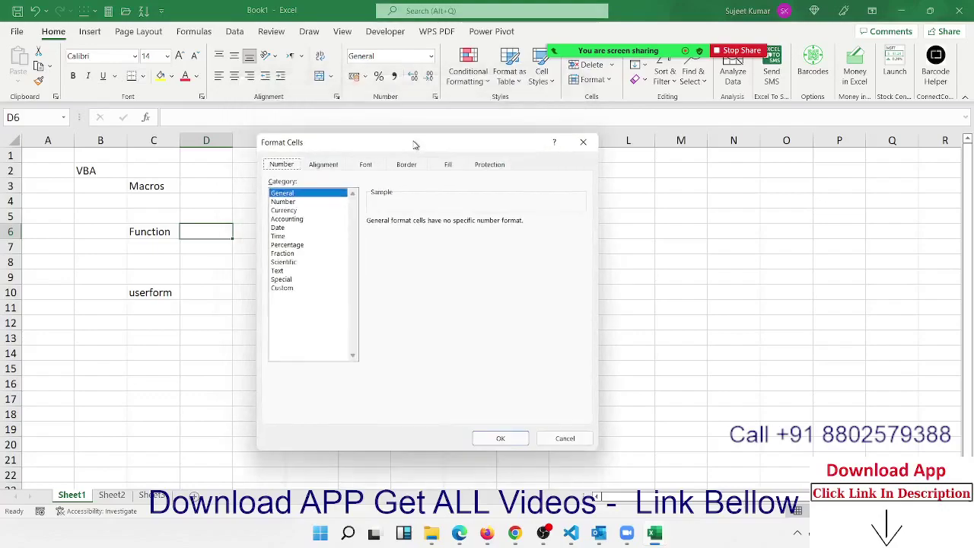
click(325, 165)
click(364, 166)
click(407, 165)
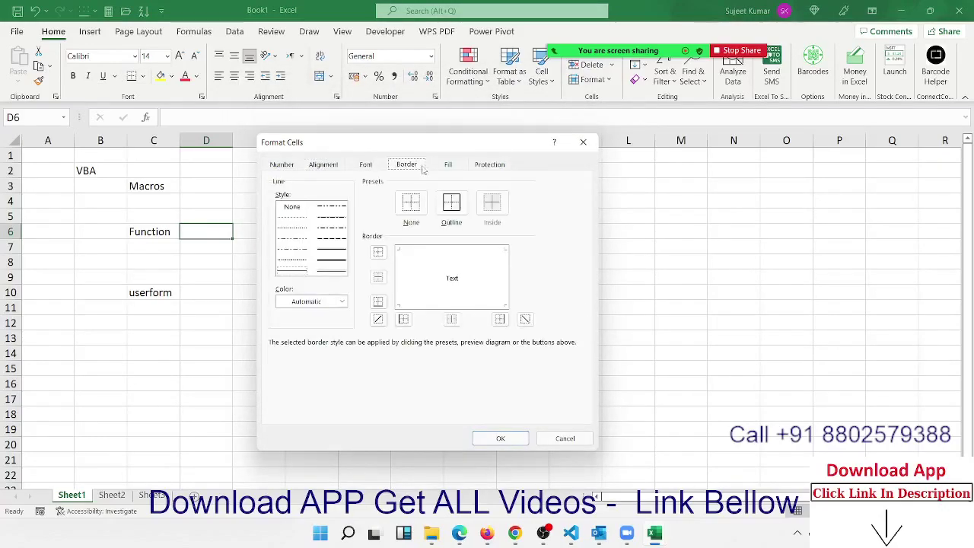
click(457, 164)
click(475, 166)
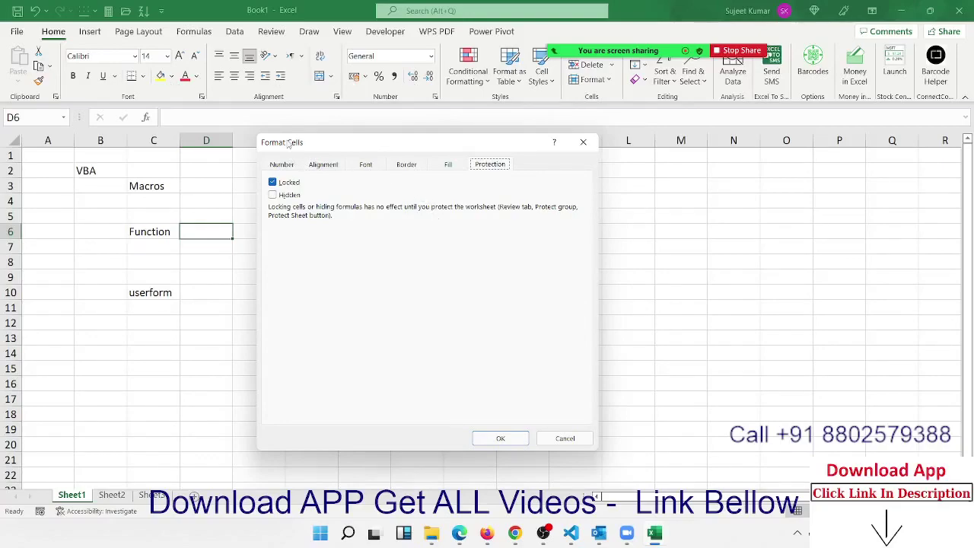
click(283, 164)
click(323, 164)
click(364, 164)
click(416, 166)
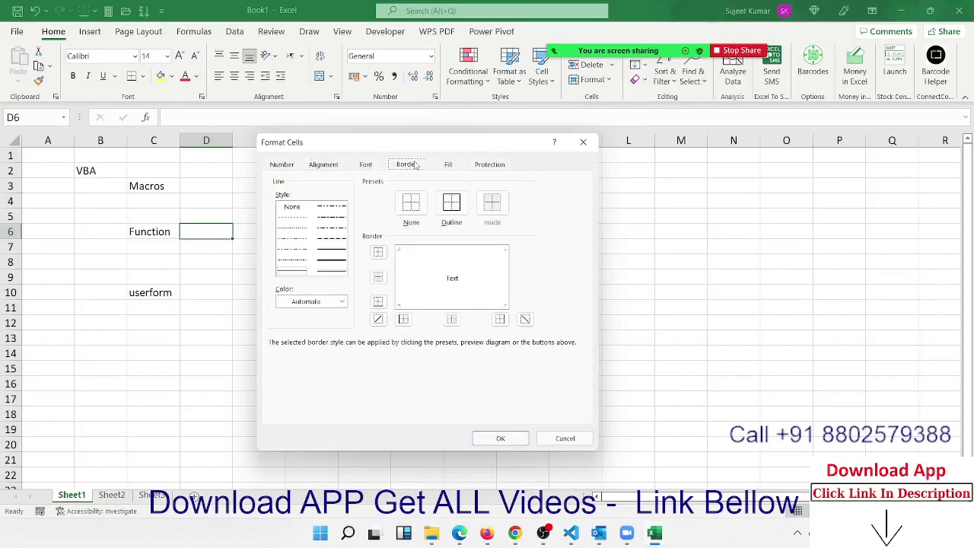
click(456, 166)
click(487, 165)
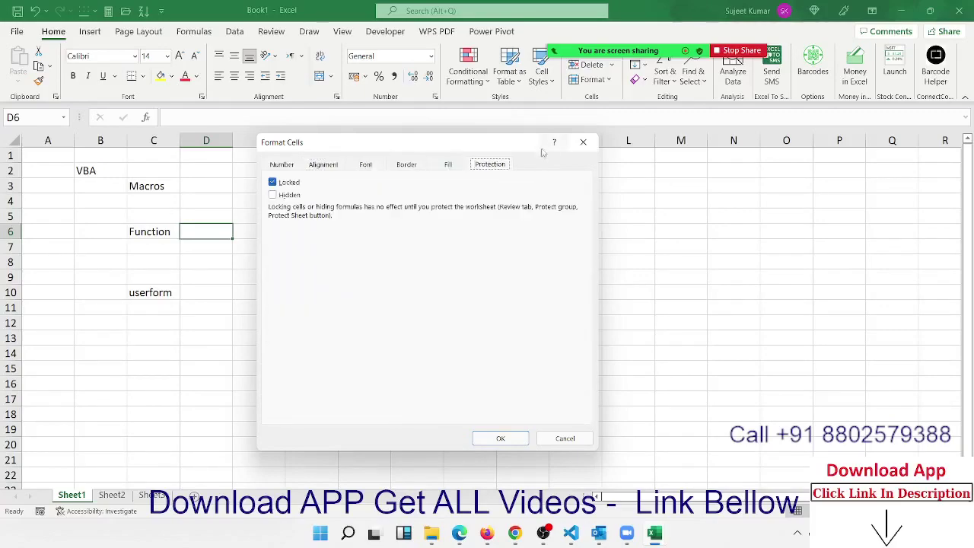
click(580, 142)
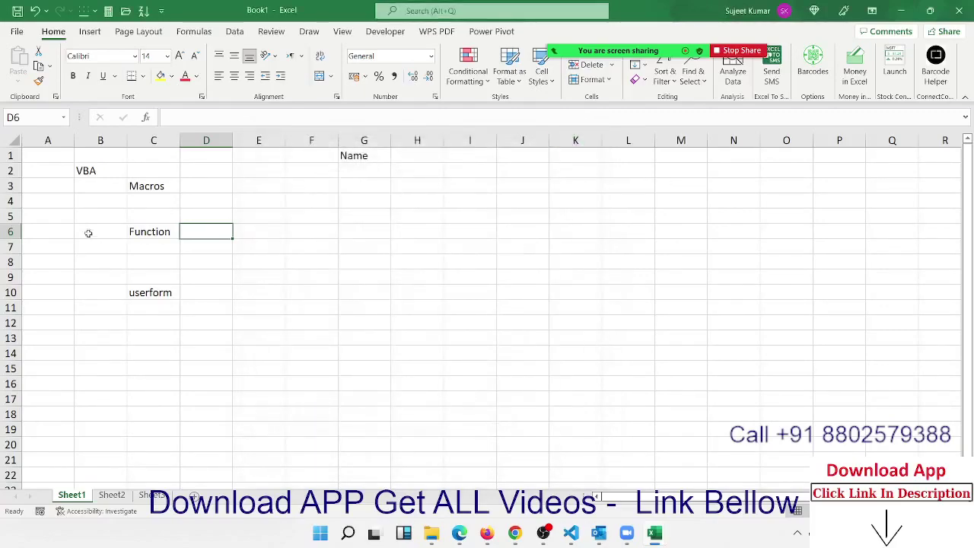
- Point out the VBA, Macros and Function labels, select column C's topics, then select F5
click(91, 172)
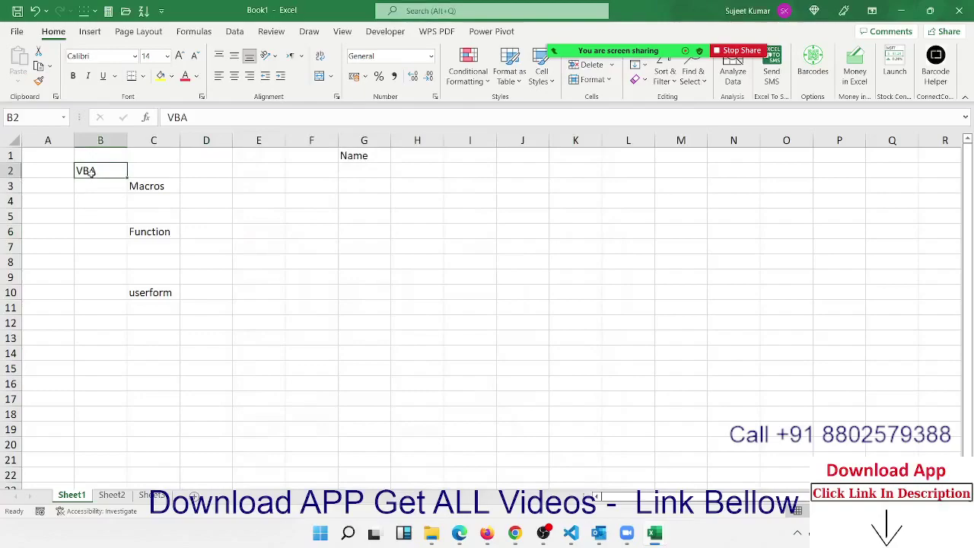
click(143, 184)
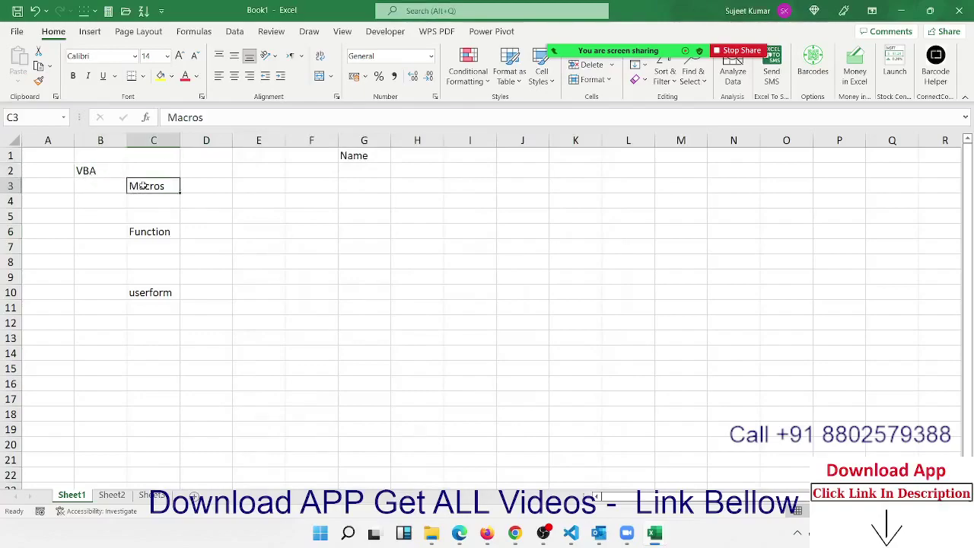
click(140, 237)
drag(152, 289, 135, 188)
click(303, 217)
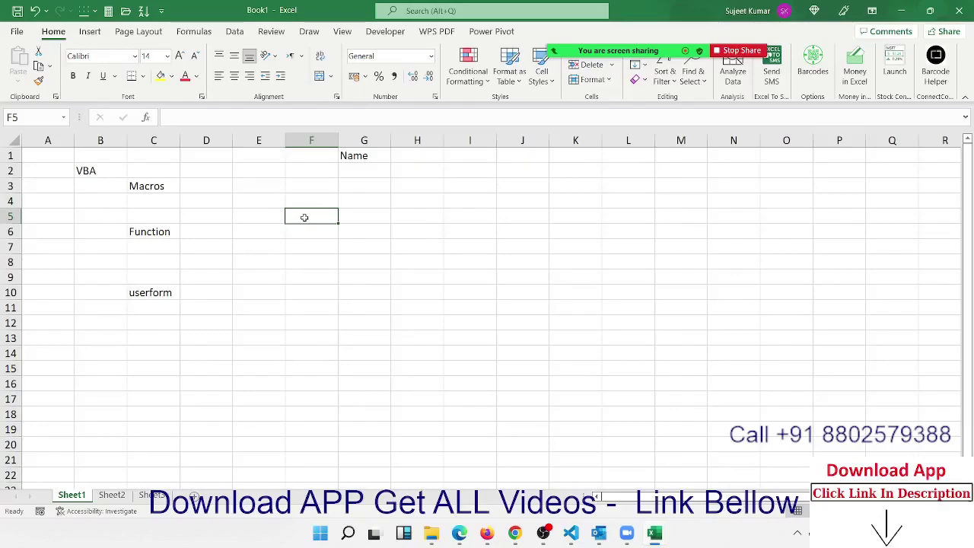
- Enter the label 'When' in cell F4, then move on to G5
key(Up)
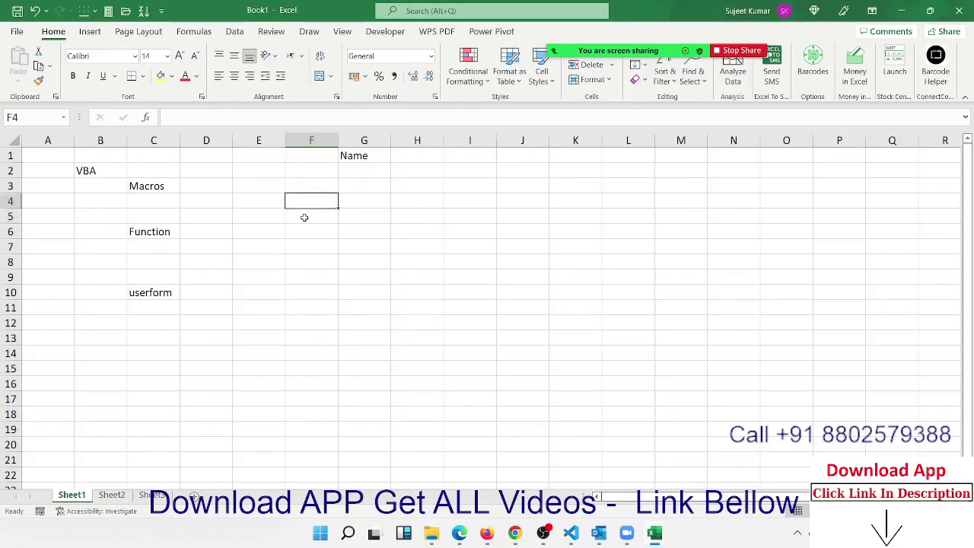
text(When)
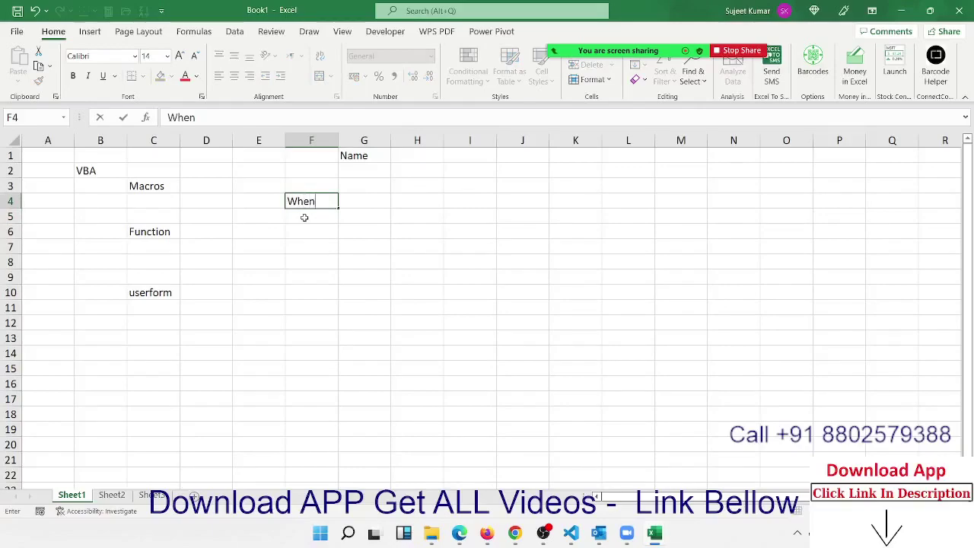
key(Return)
key(Right)
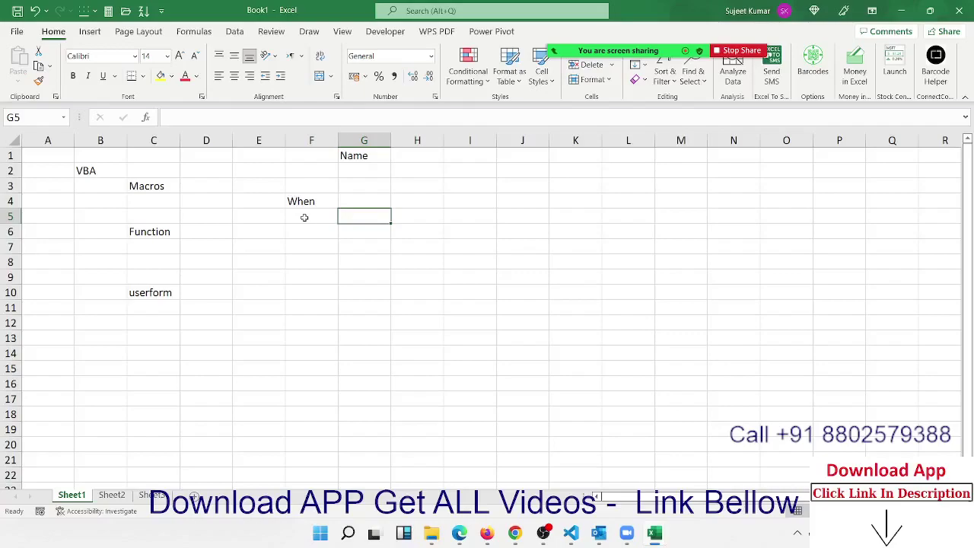
- Enter 'Reaptetion' in cell G5
text(RE)
key(BackSpace)
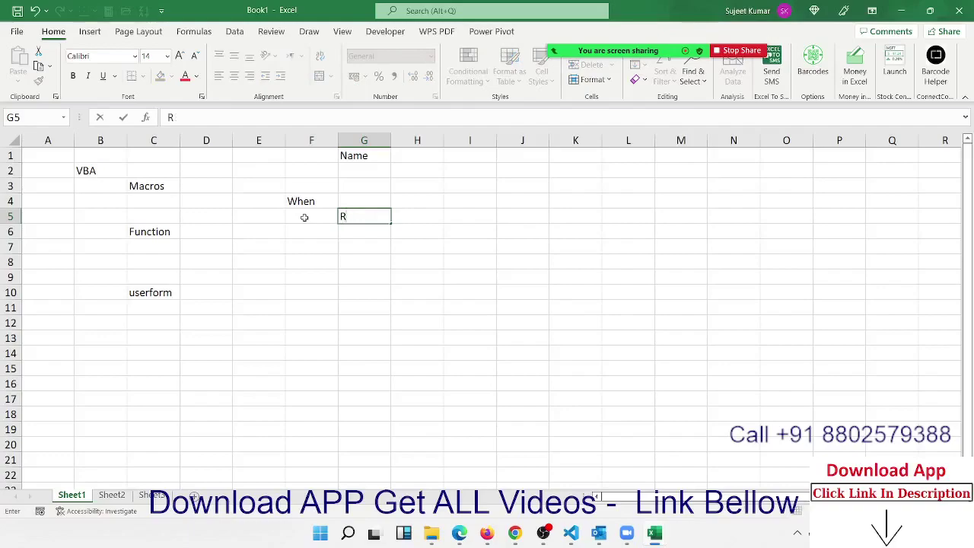
text(eapt)
text(etion)
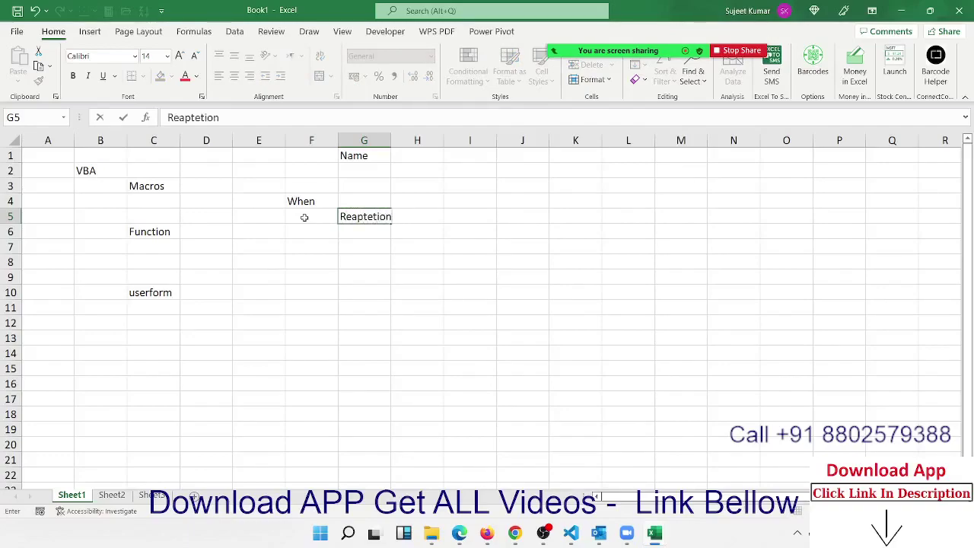
key(Return)
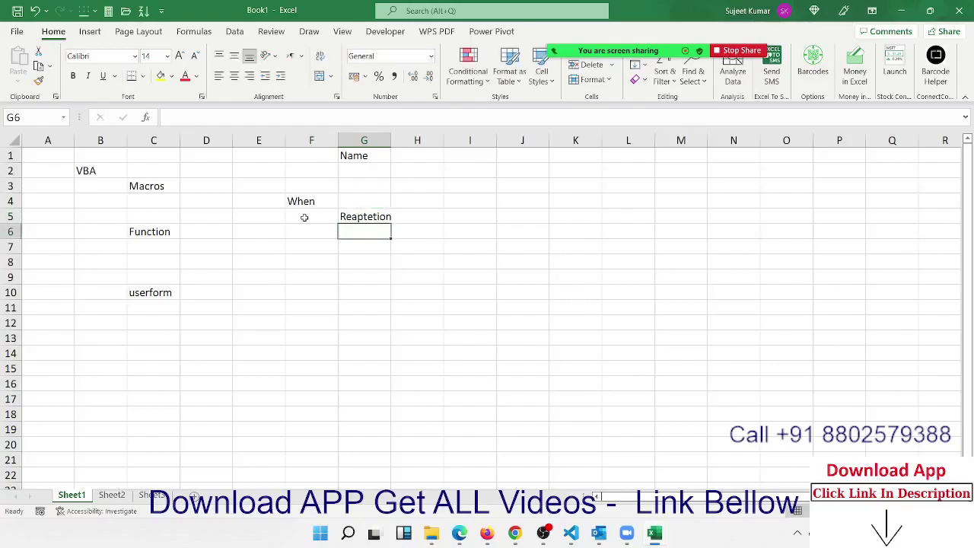
- Type a name into G6, then edit the cell to fix its spelling
text(L)
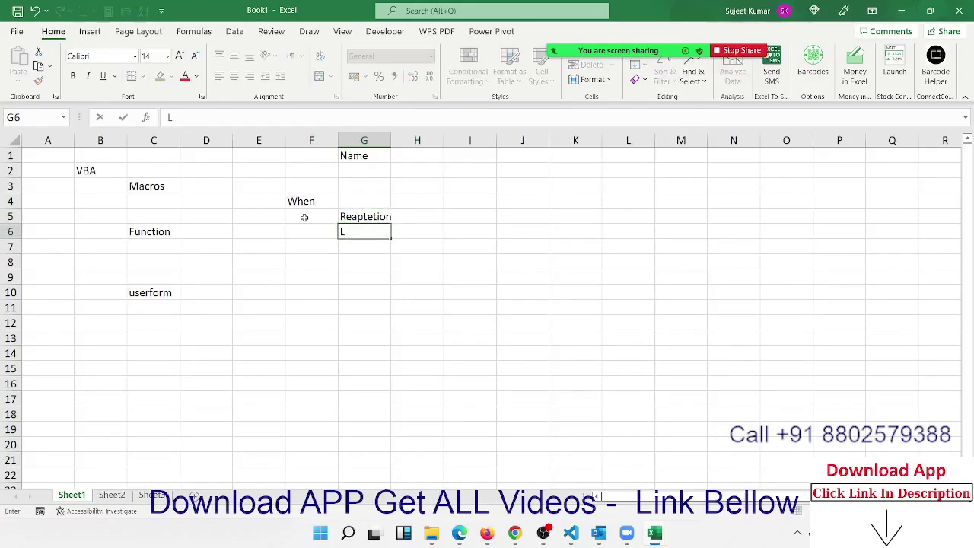
text(an)
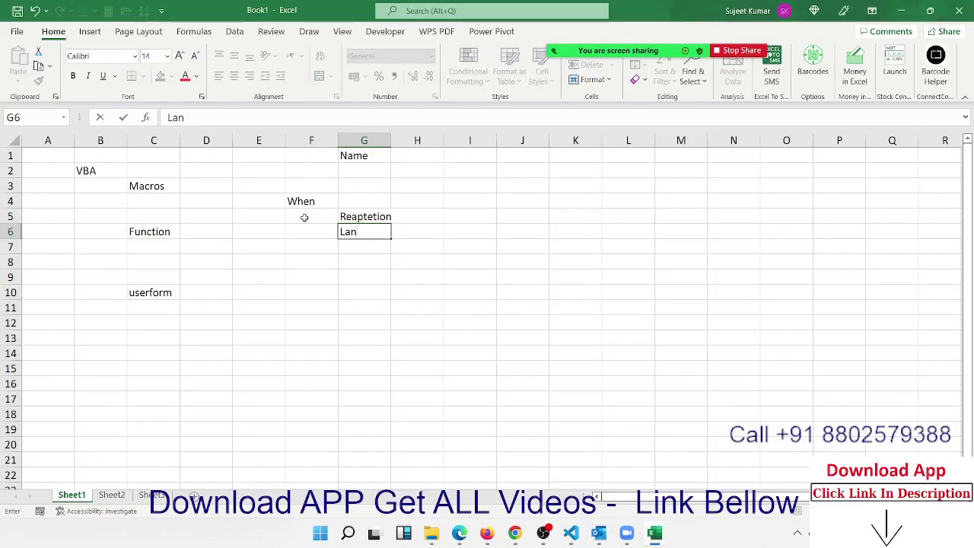
text(thy)
key(Return)
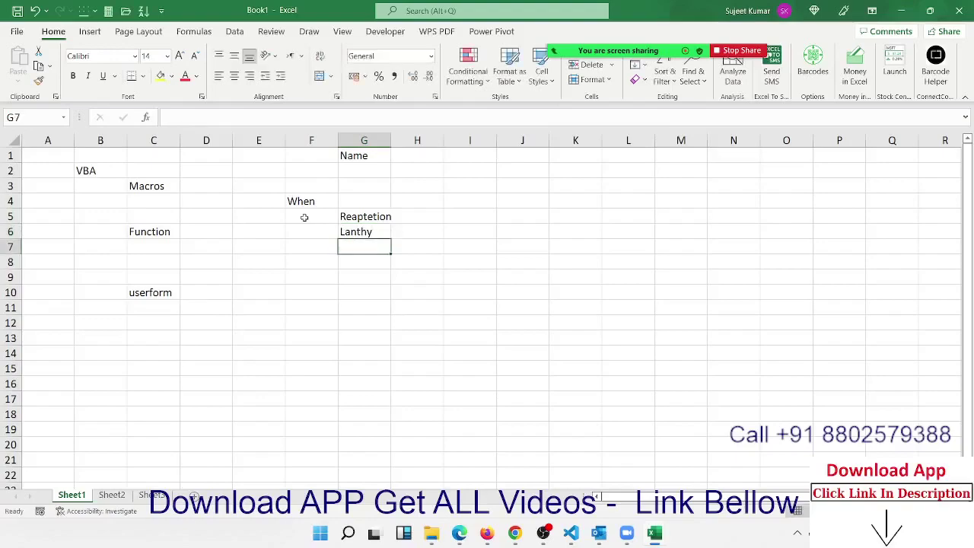
key(Up)
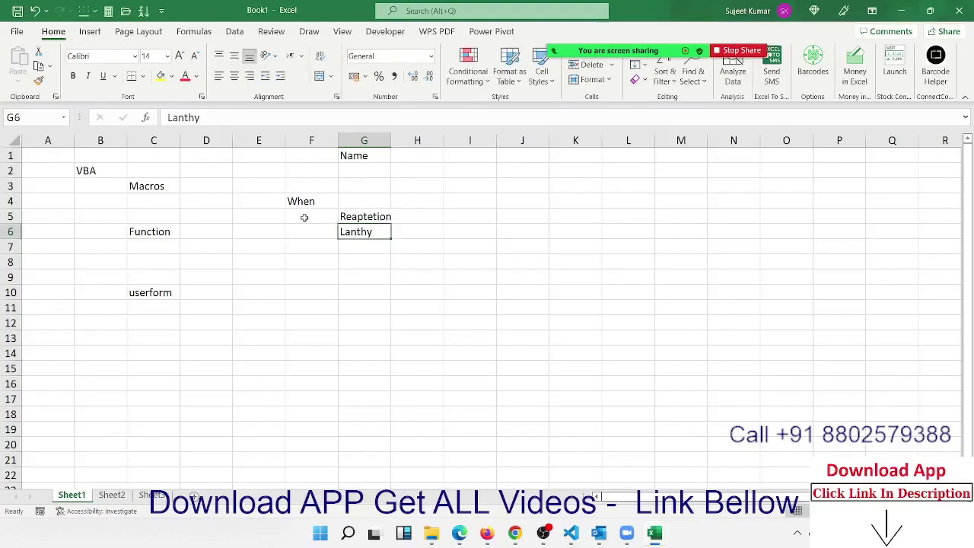
key(F2)
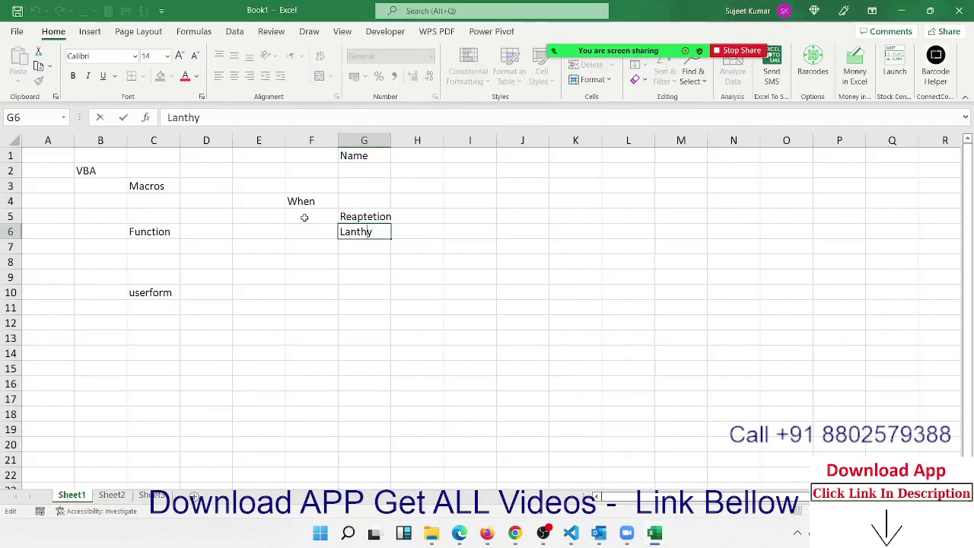
key(BackSpace)
key(BackSpace)
text(d)
text(\)
key(BackSpace)
key(Return)
- Re-edit G6 in place to insert the missing letter 'h' in the name
key(alt+F11)
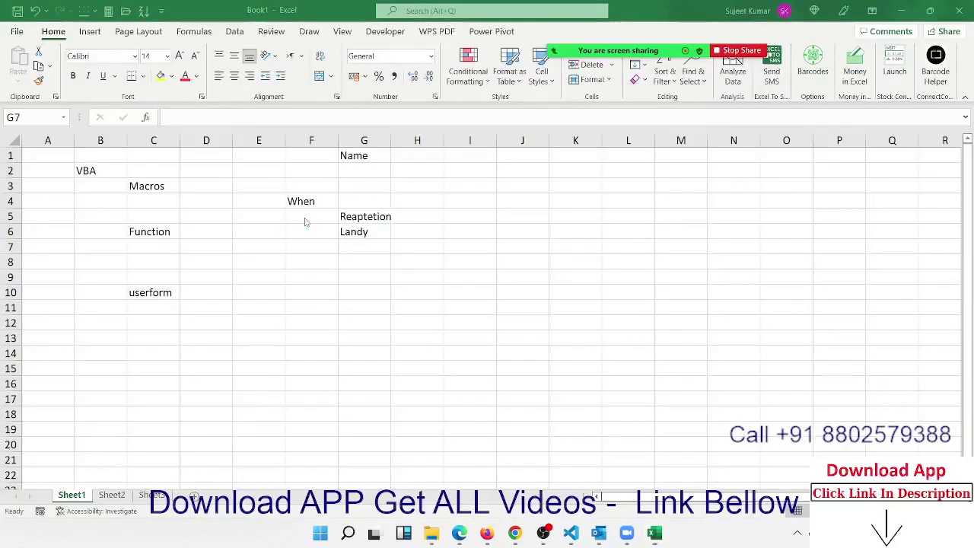
click(364, 232)
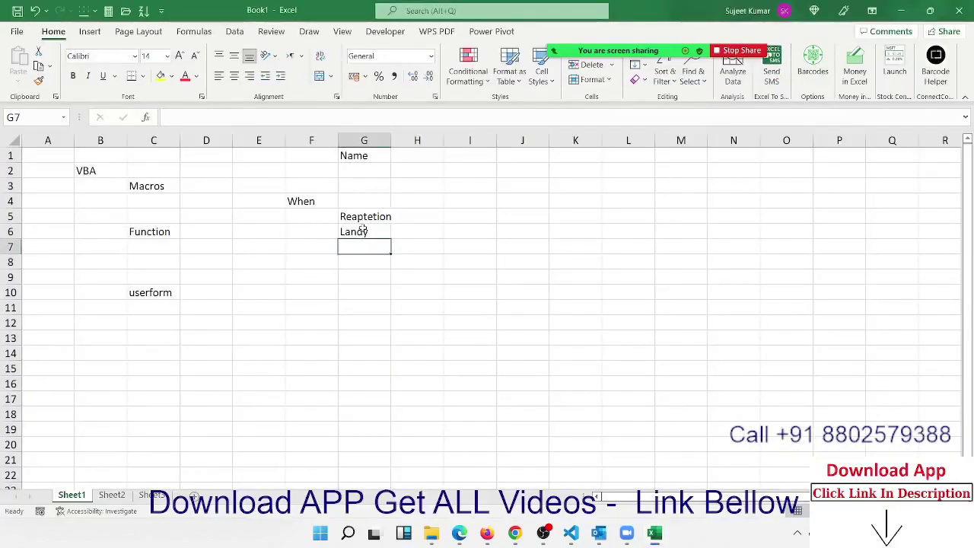
double_click(364, 232)
text(h)
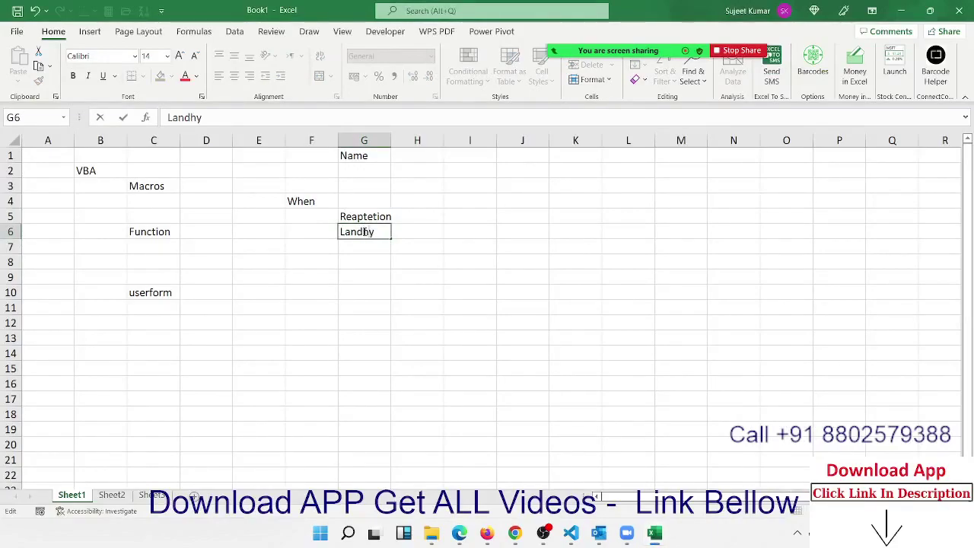
key(Return)
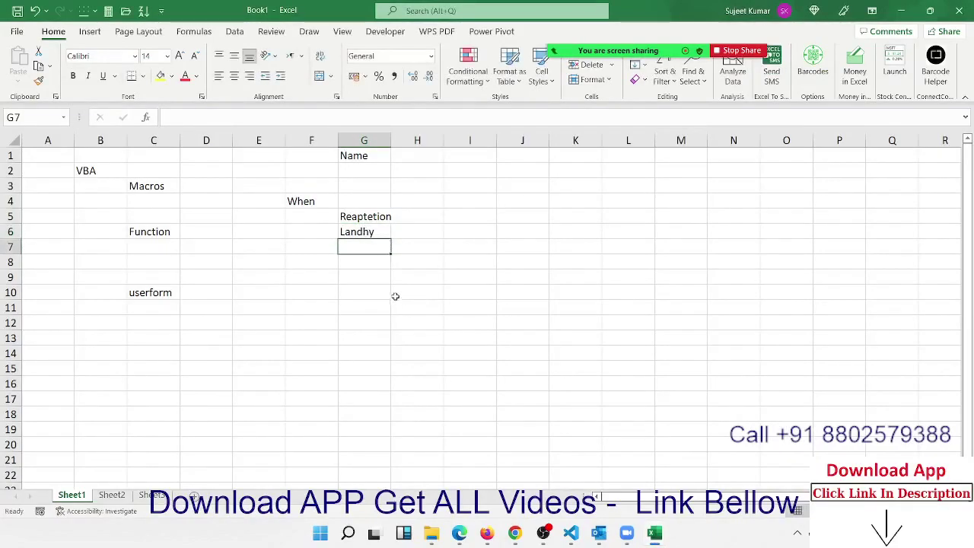
- Open a new browser tab on the Google homepage
click(514, 533)
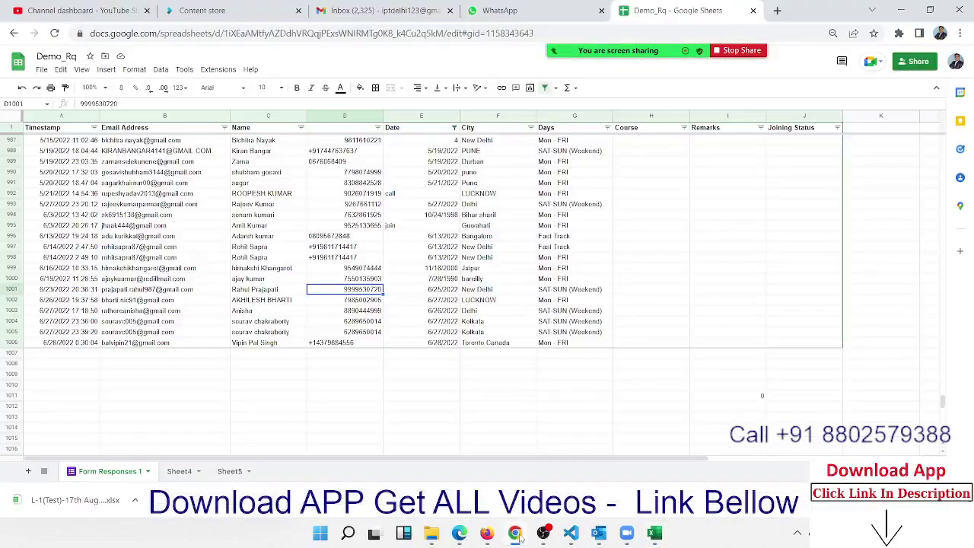
click(776, 10)
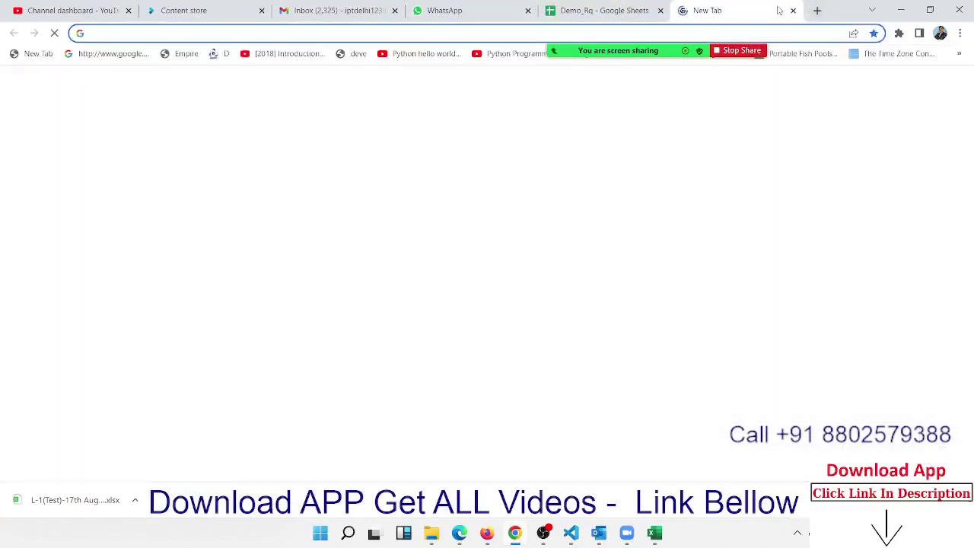
text(google.com)
key(Return)
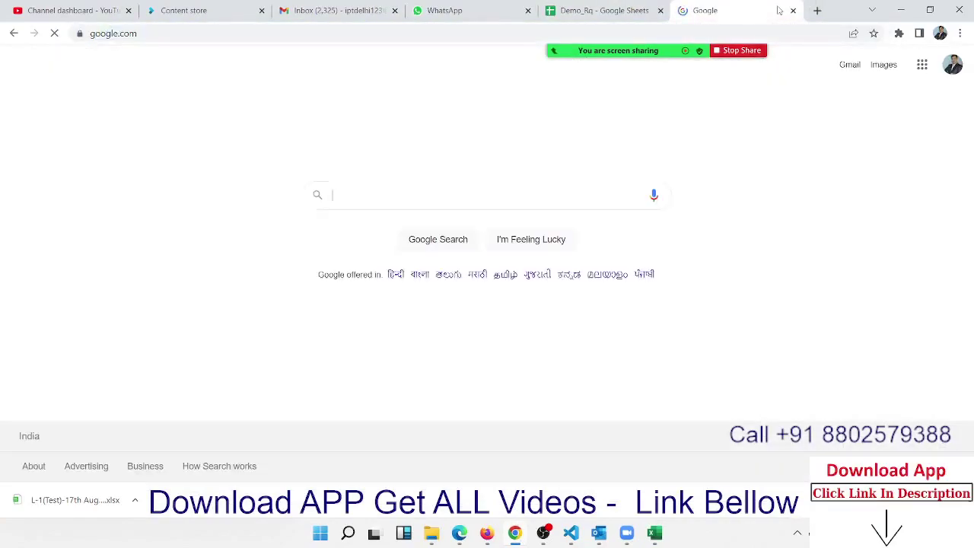
- Search Google for 'ads post site list' and scroll through the results
text(we)
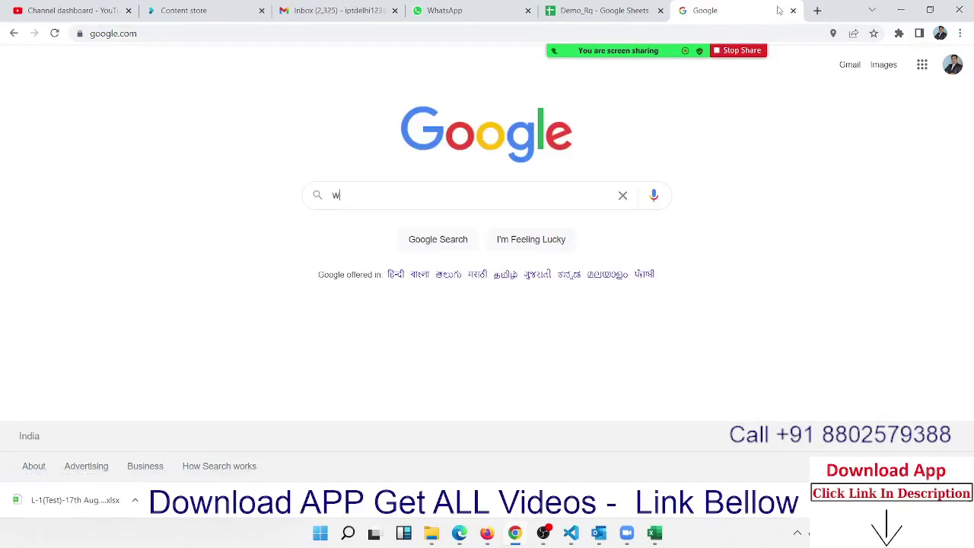
key(BackSpace)
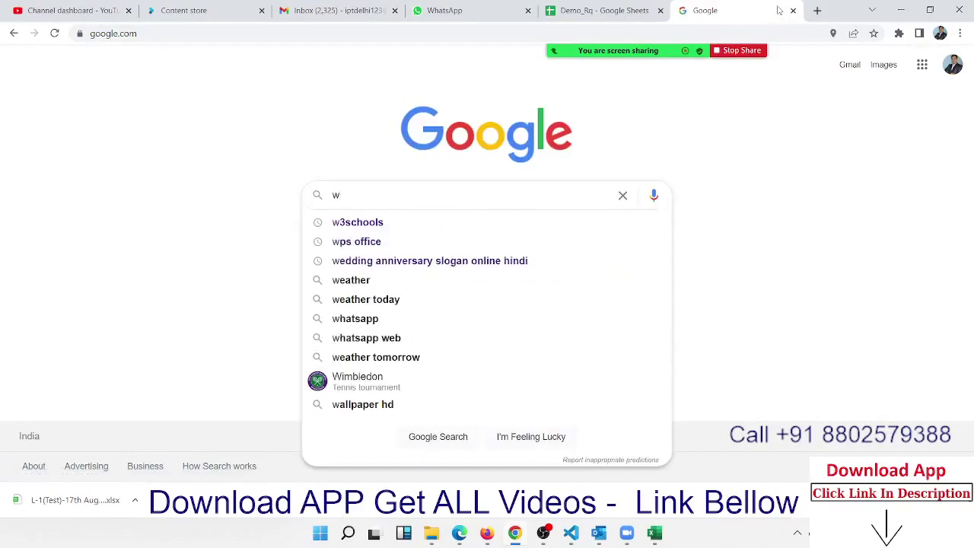
key(BackSpace)
text(fre)
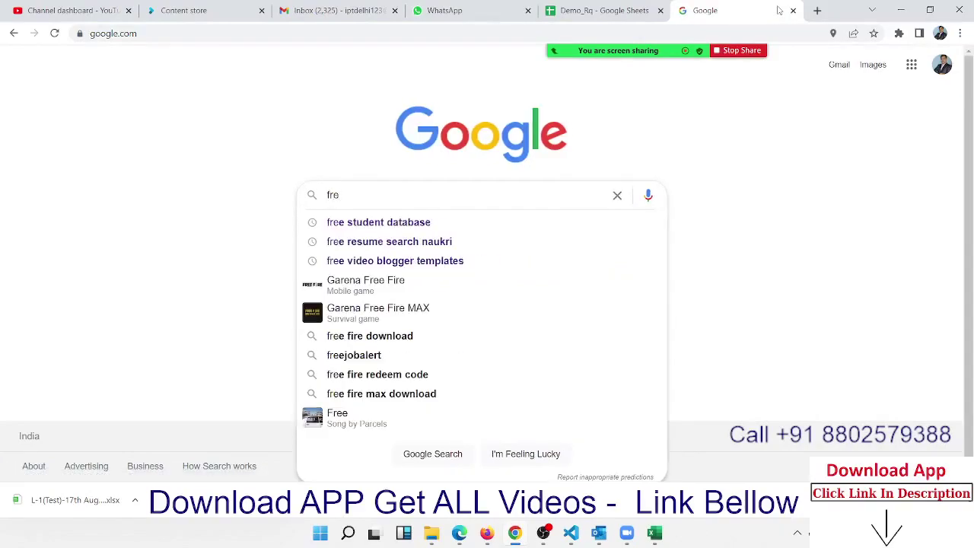
text(e)
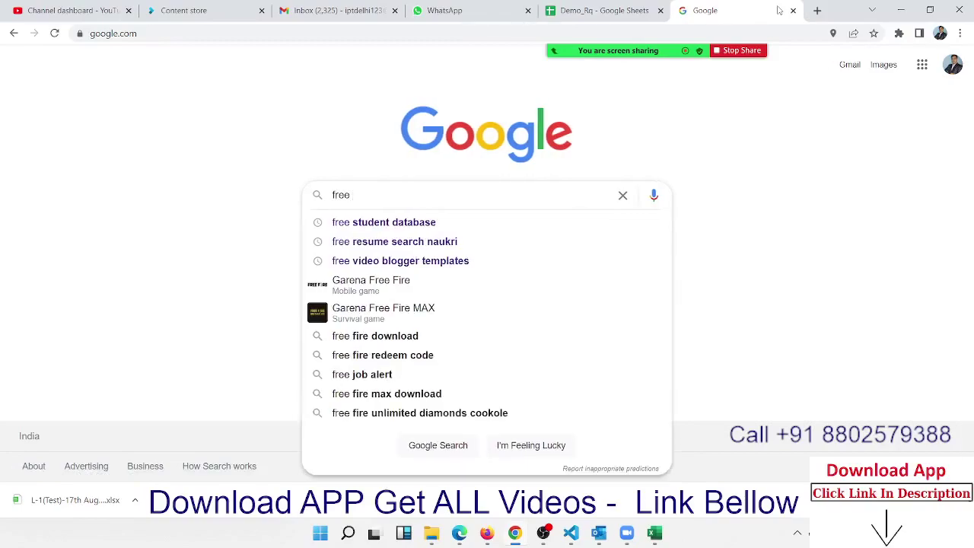
key(BackSpace)
key(BackSpace)
key(BackSpace)
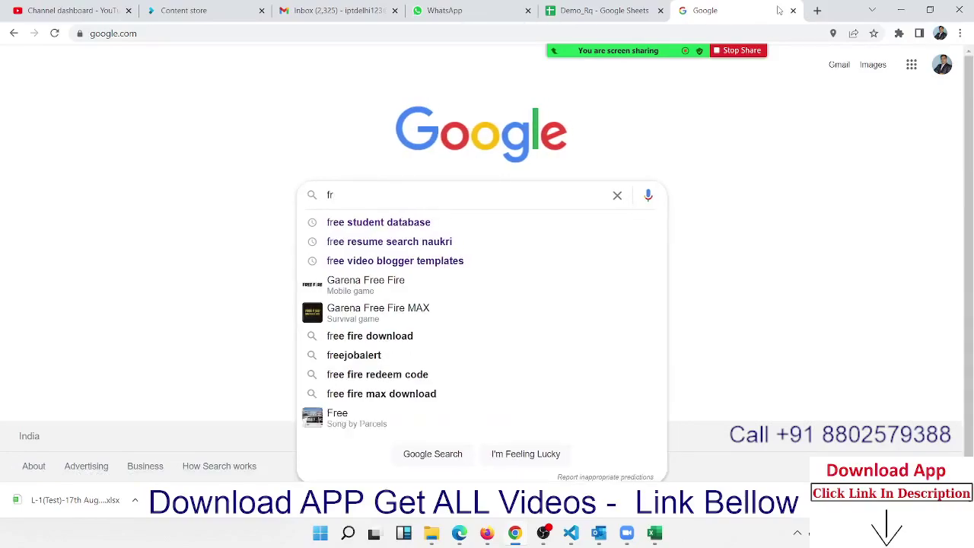
key(BackSpace)
key(BackSpace)
text(ads)
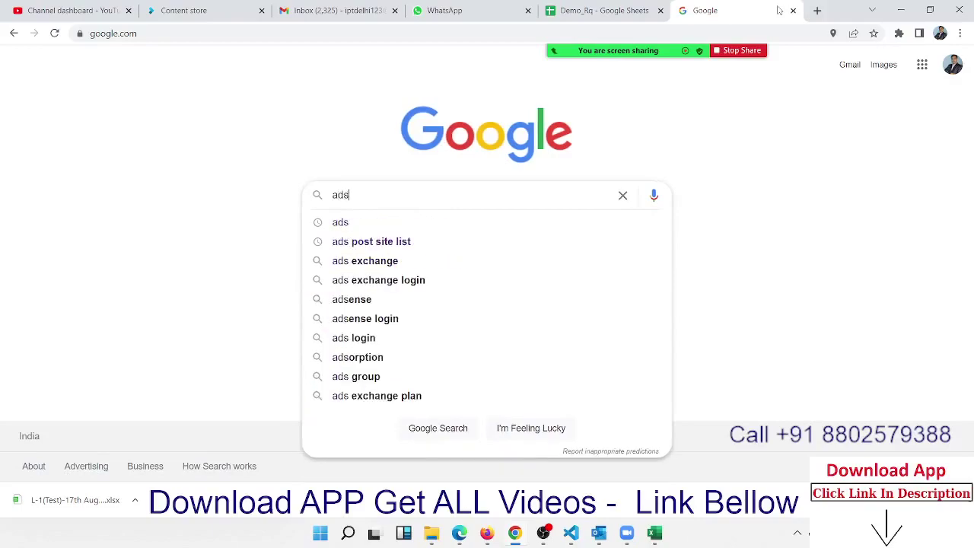
key(Down)
key(Down)
key(Return)
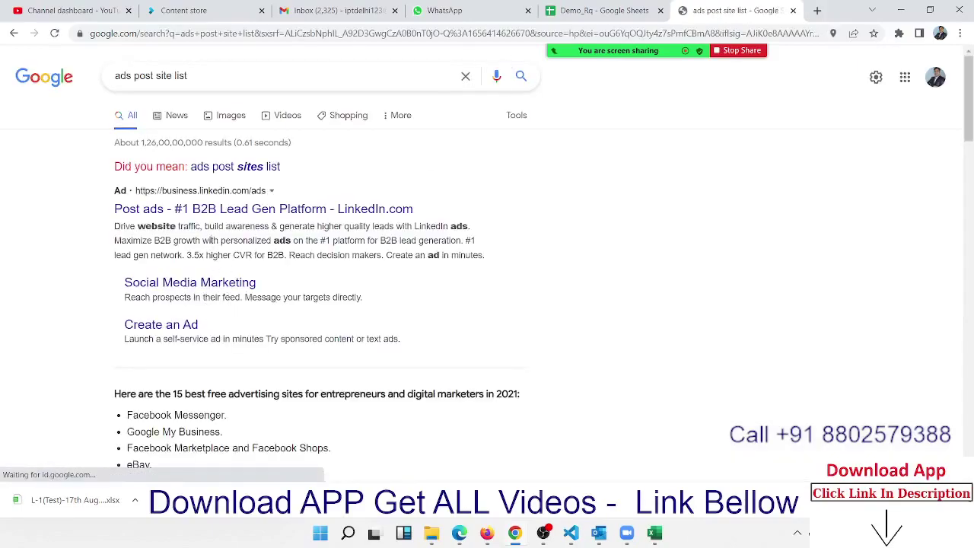
scroll(217, 271, down, 5)
scroll(219, 272, up, 5)
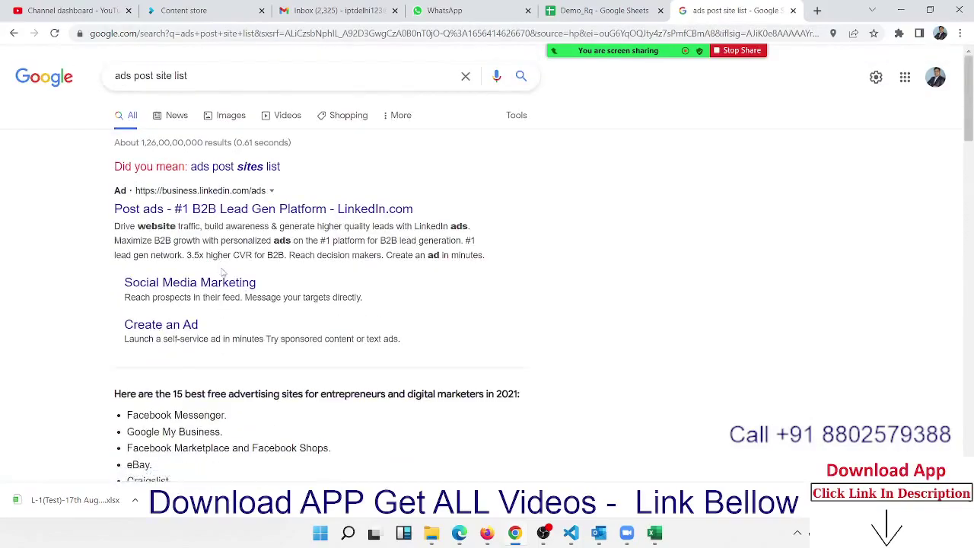
scroll(222, 274, down, 3)
scroll(231, 341, down, 3)
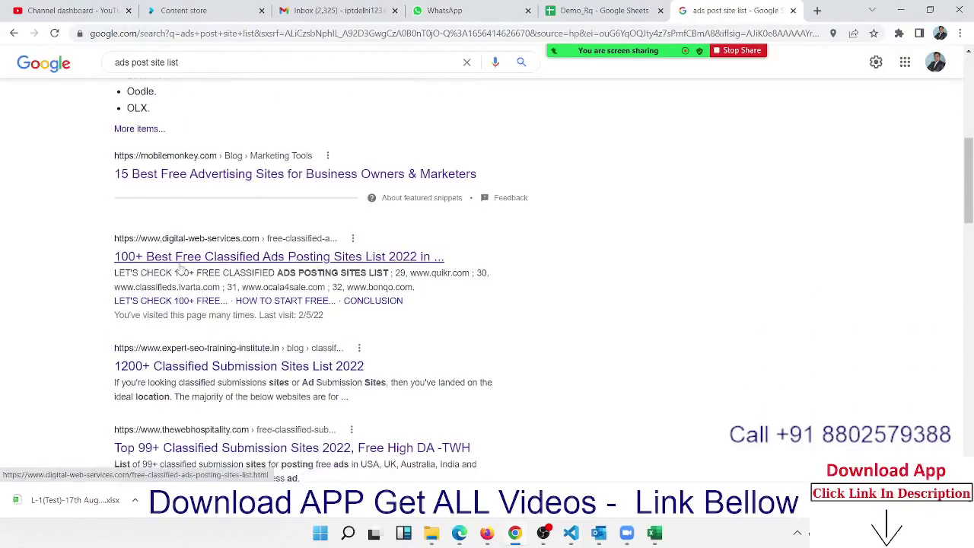
- Open the MobileMonkey '15 Best Free Advertising Sites' article and scroll through it
click(179, 184)
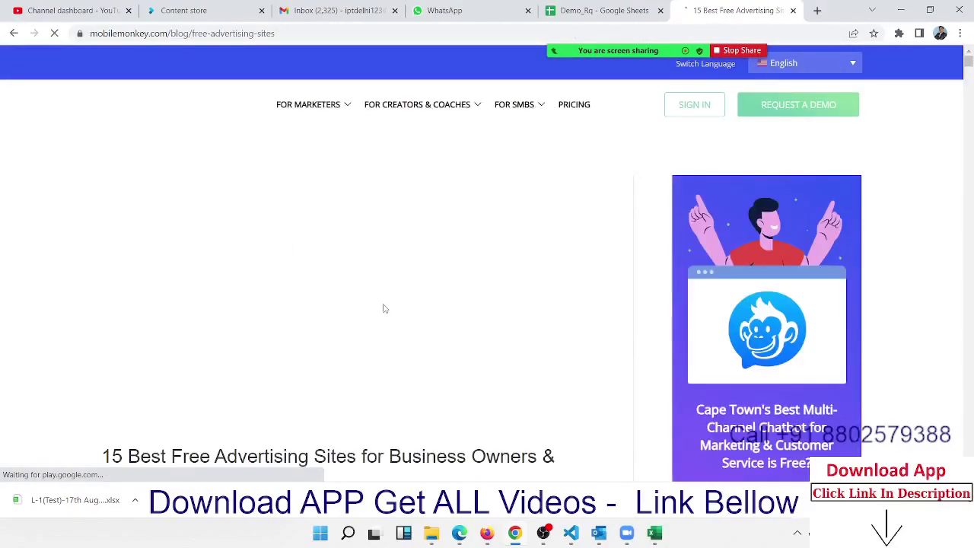
scroll(383, 307, down, 5)
scroll(377, 306, down, 5)
scroll(340, 296, up, 3)
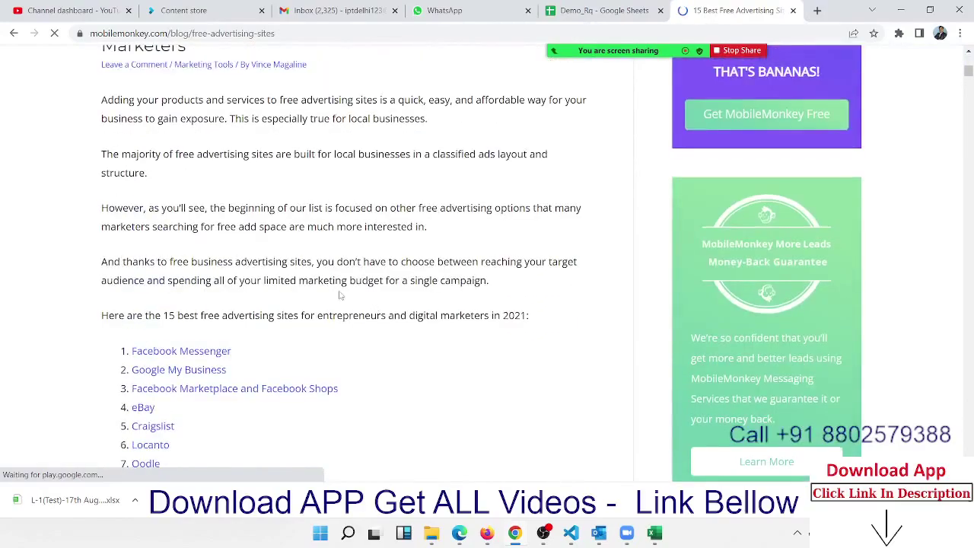
scroll(338, 294, down, 5)
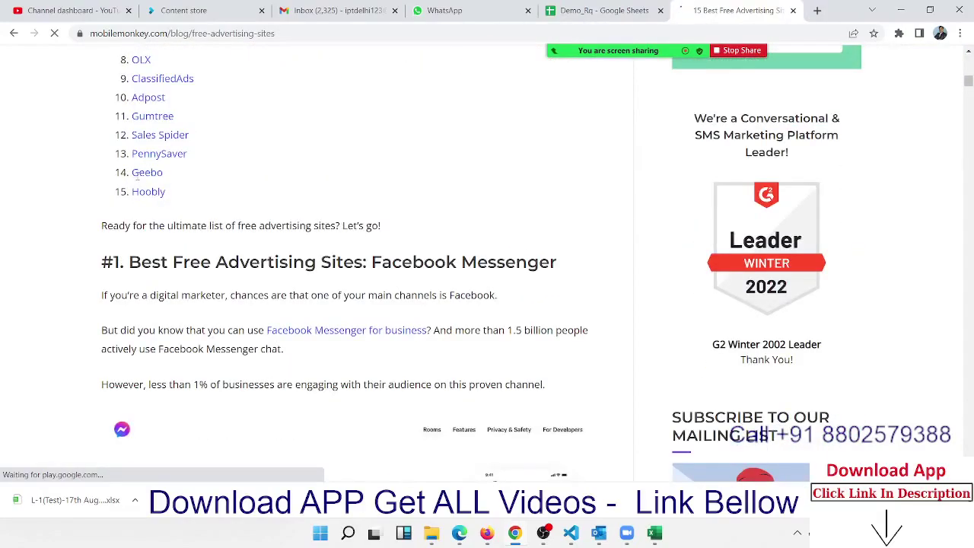
scroll(136, 175, down, 3)
scroll(129, 310, down, 5)
scroll(131, 312, down, 5)
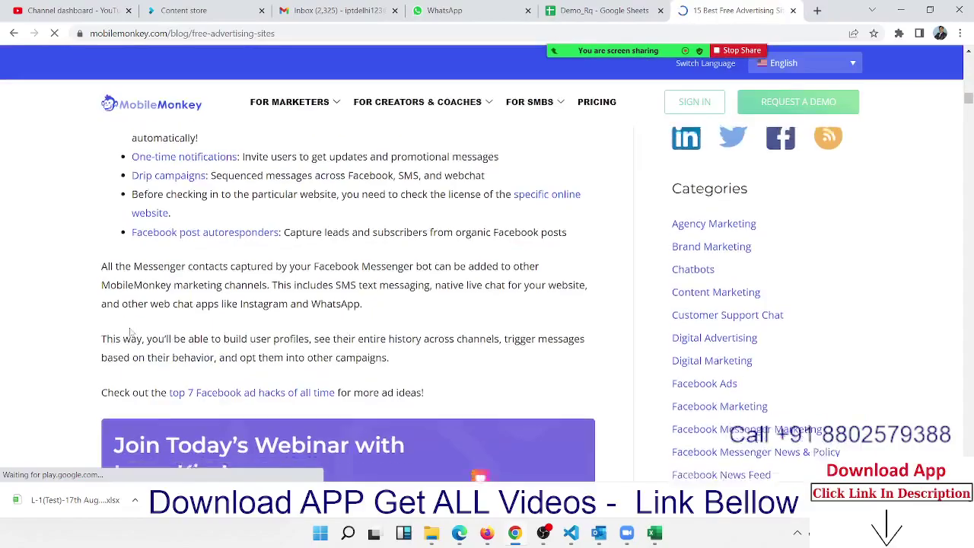
scroll(135, 325, up, 10)
scroll(141, 301, up, 6)
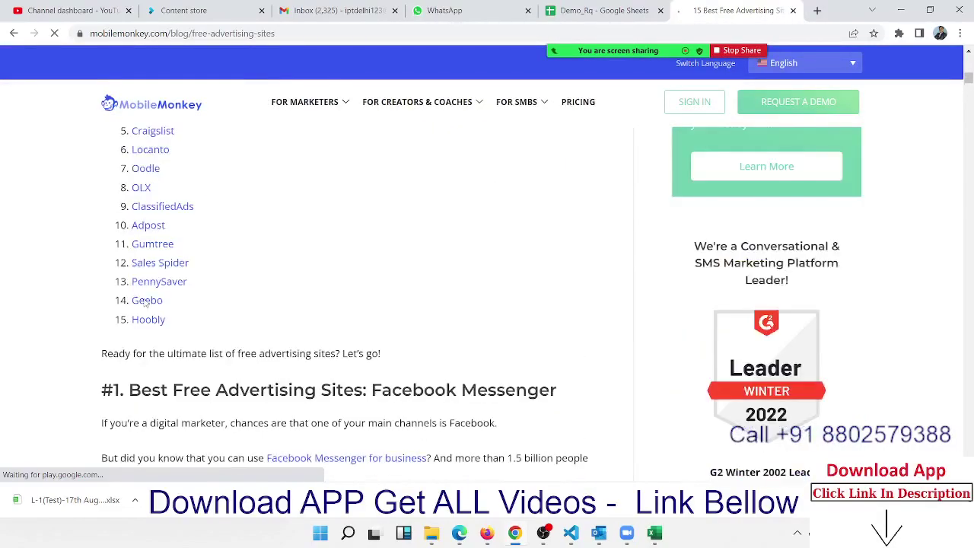
scroll(137, 299, up, 2)
scroll(135, 296, down, 3)
scroll(105, 161, up, 3)
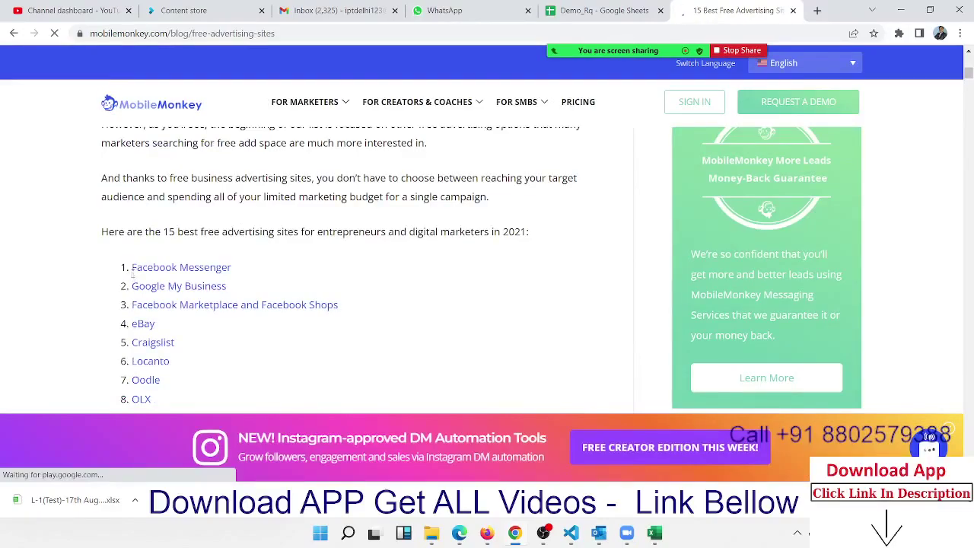
- Select the numbered site list from item 1 through 15 Hoobly and return to Excel
drag(114, 263, 148, 304)
click(199, 298)
scroll(194, 274, down, 5)
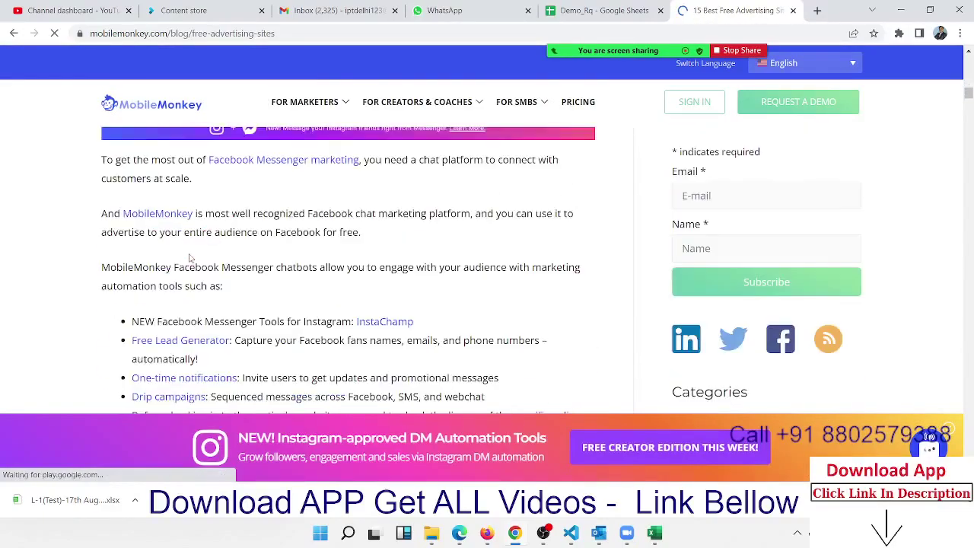
scroll(200, 262, up, 3)
scroll(199, 262, up, 3)
scroll(200, 266, up, 3)
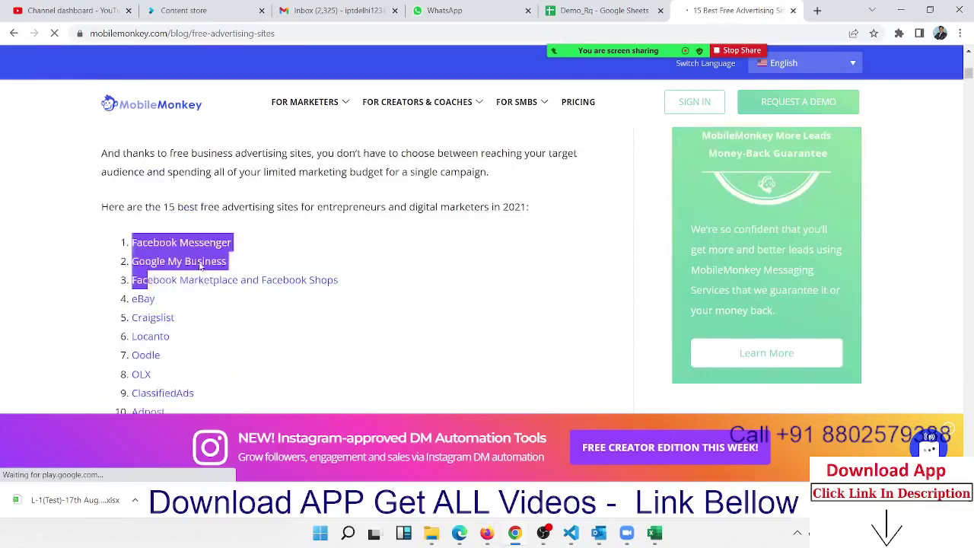
scroll(200, 274, down, 3)
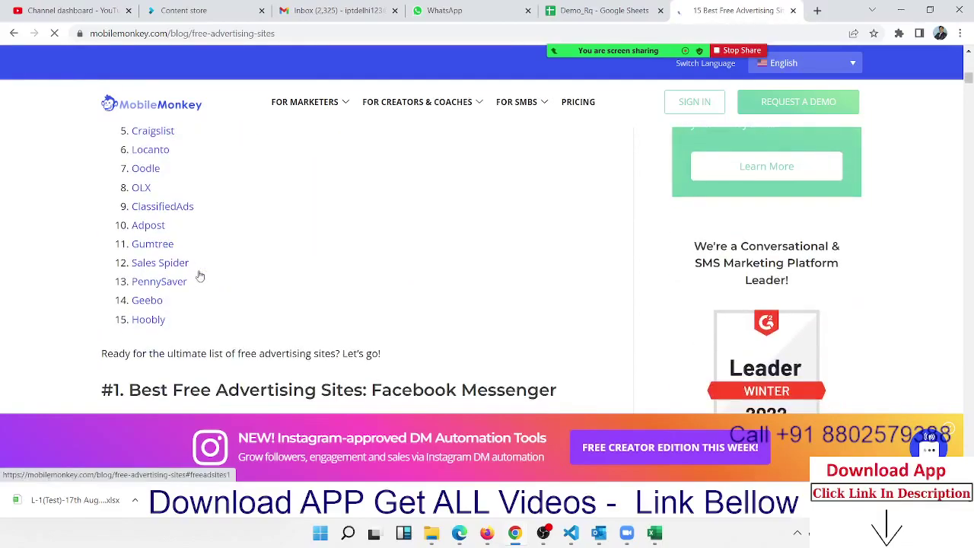
shift+click(173, 325)
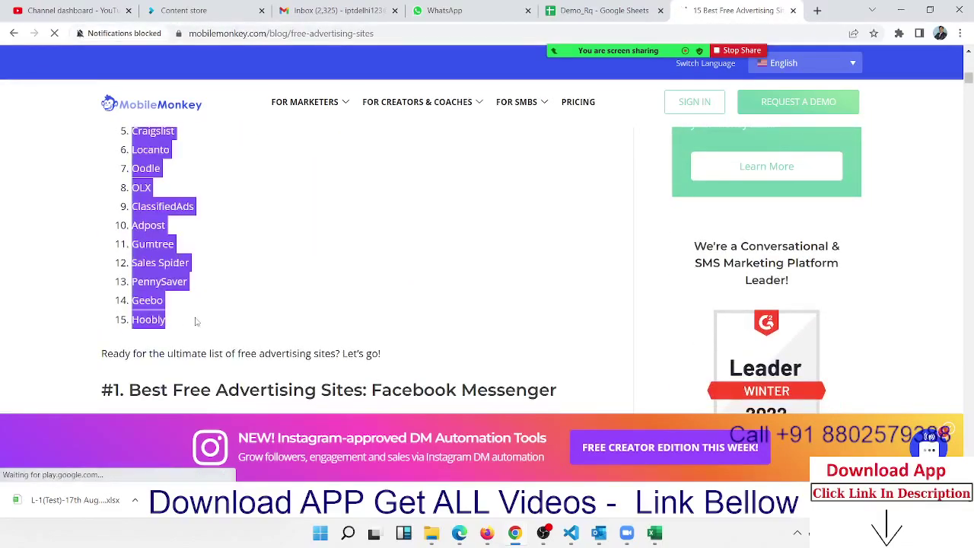
key(alt+Tab)
- Paste the 15 site links into Sheet2 column A, unwrap them, and widen column A to fit
click(112, 495)
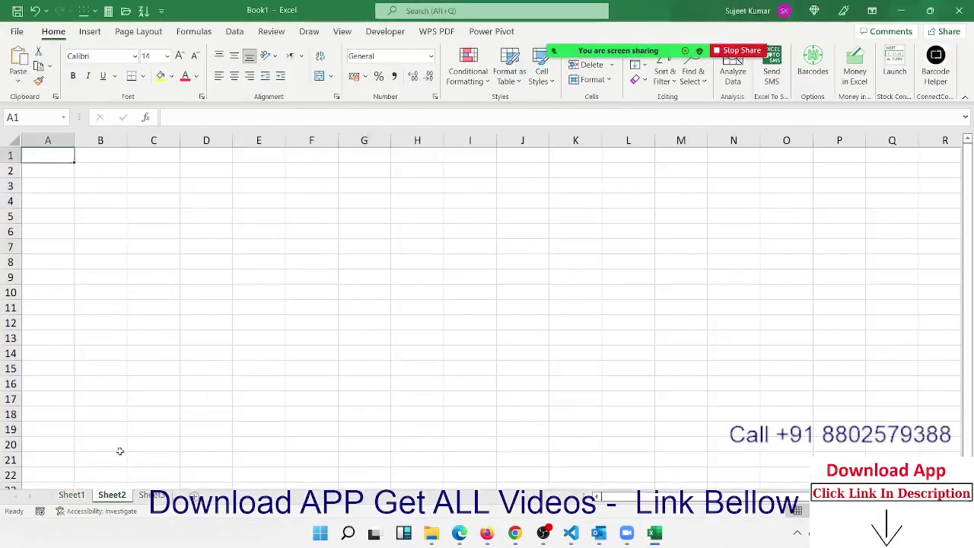
key(ctrl+v)
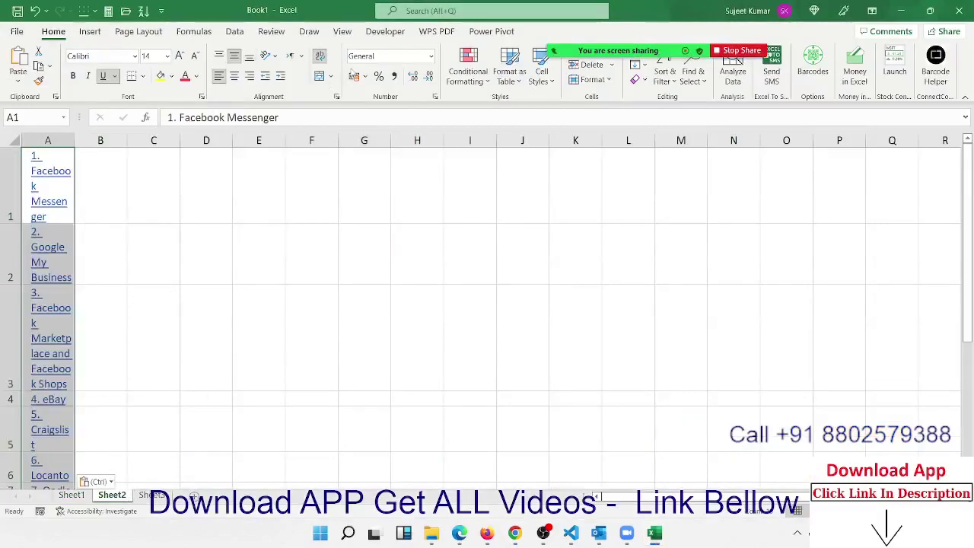
click(321, 59)
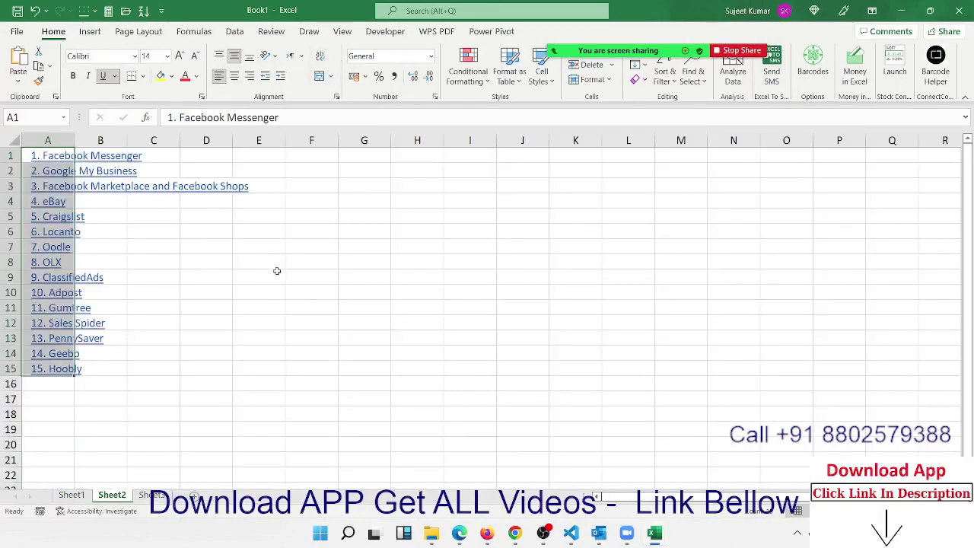
click(262, 275)
click(80, 140)
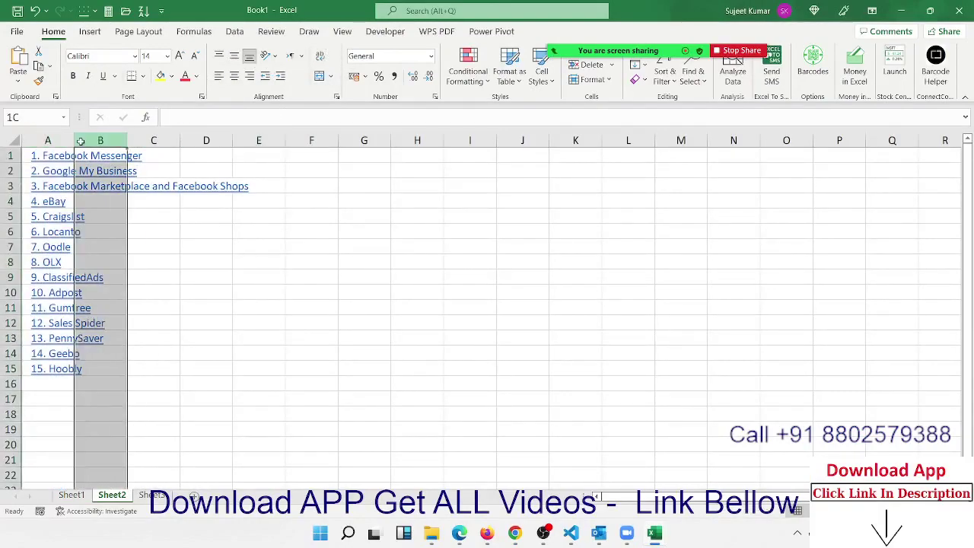
drag(77, 140, 254, 140)
click(263, 257)
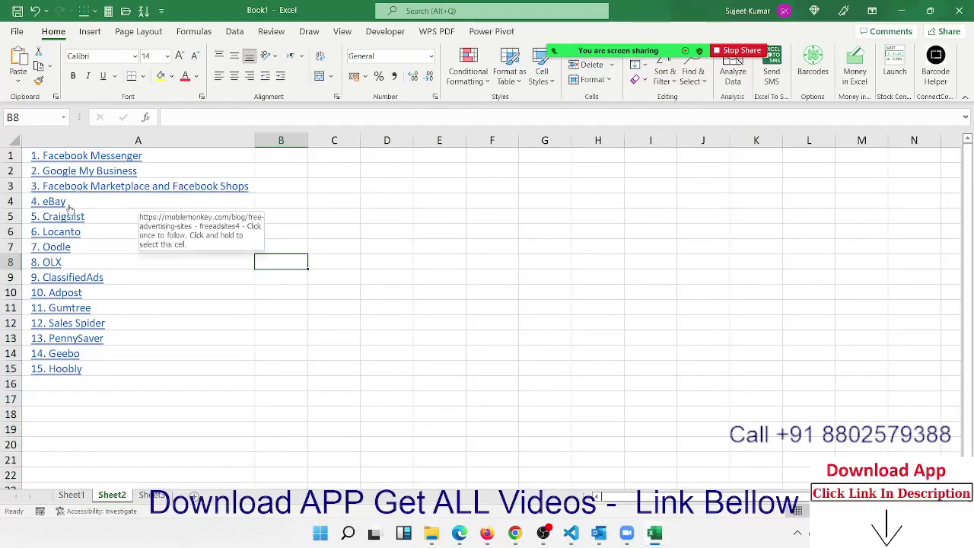
- Copy the Facebook Messenger link address from A1's hyperlink settings into B1
click(424, 175)
right_click(145, 160)
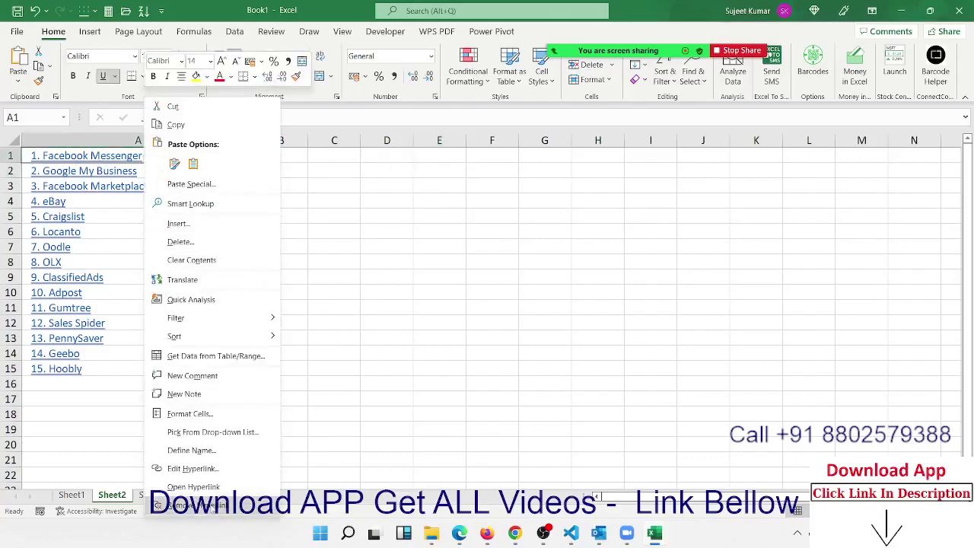
click(193, 468)
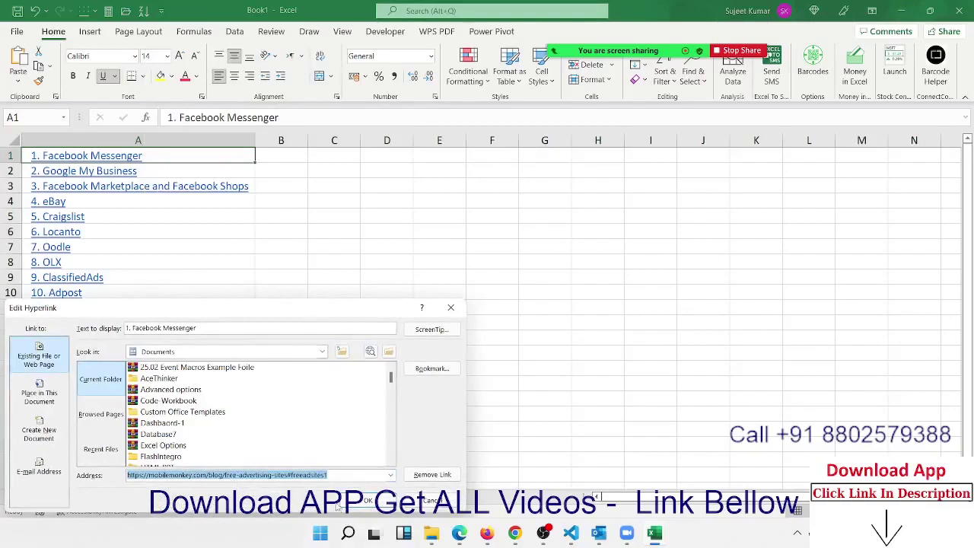
click(367, 500)
click(287, 155)
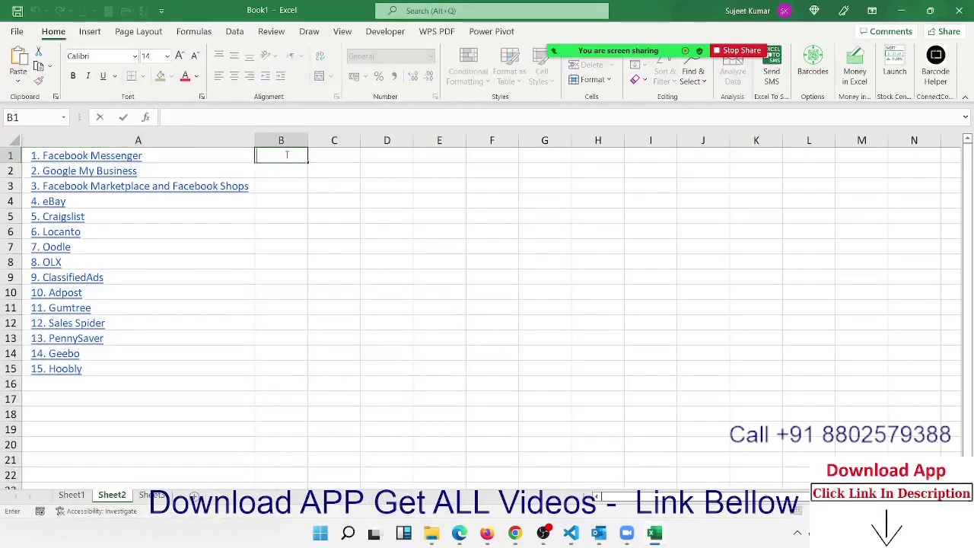
text(https://mobilemonkey.com/blog/free-advertising-sites#freeadsites1)
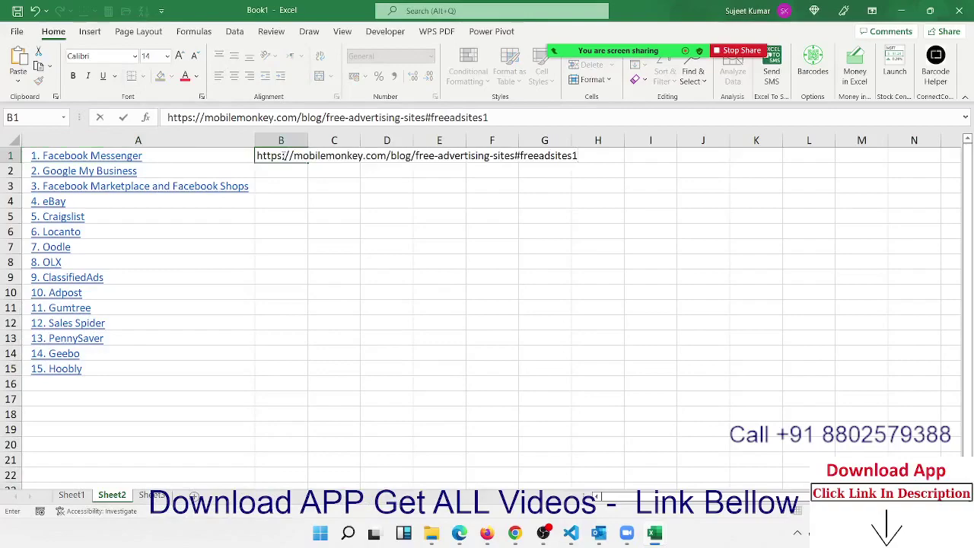
key(Return)
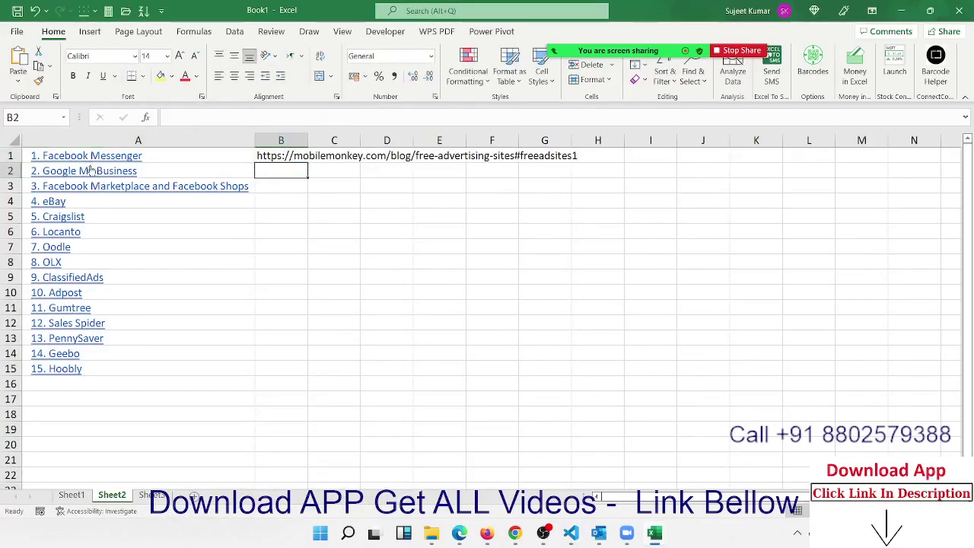
- Copy the Google My Business link address from A2 into B2
right_click(92, 171)
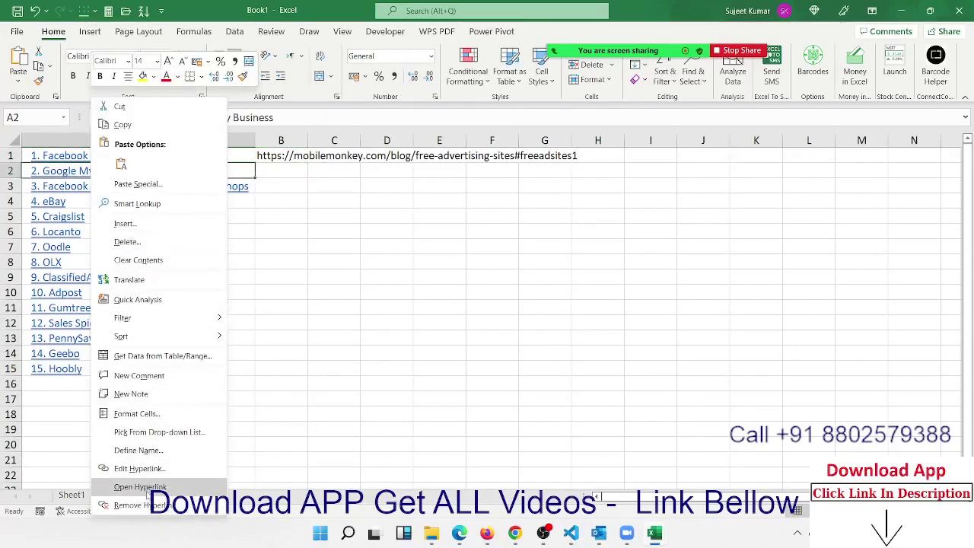
click(140, 468)
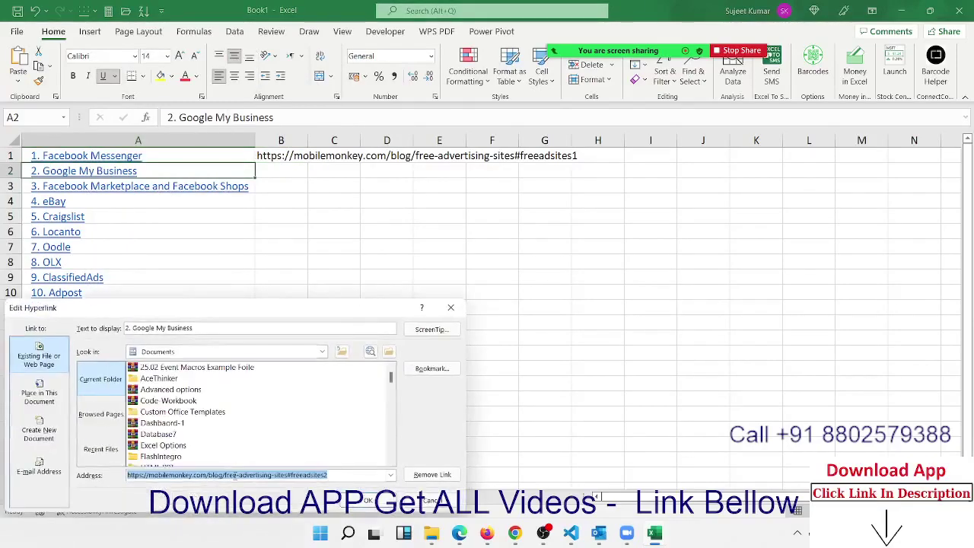
click(235, 475)
key(Return)
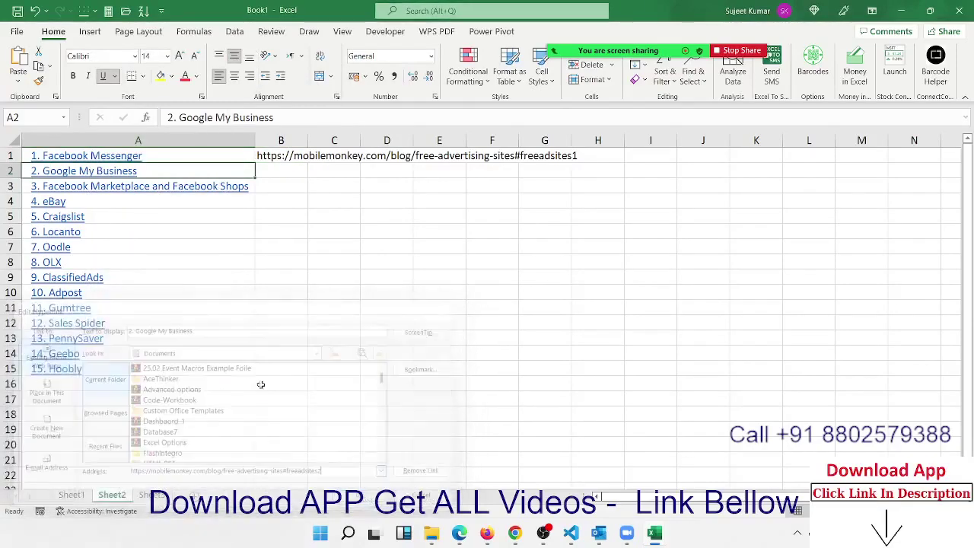
click(275, 158)
click(270, 173)
text(https://mobilemonkey.com/blog/free-advertising-sites#freeadsites2)
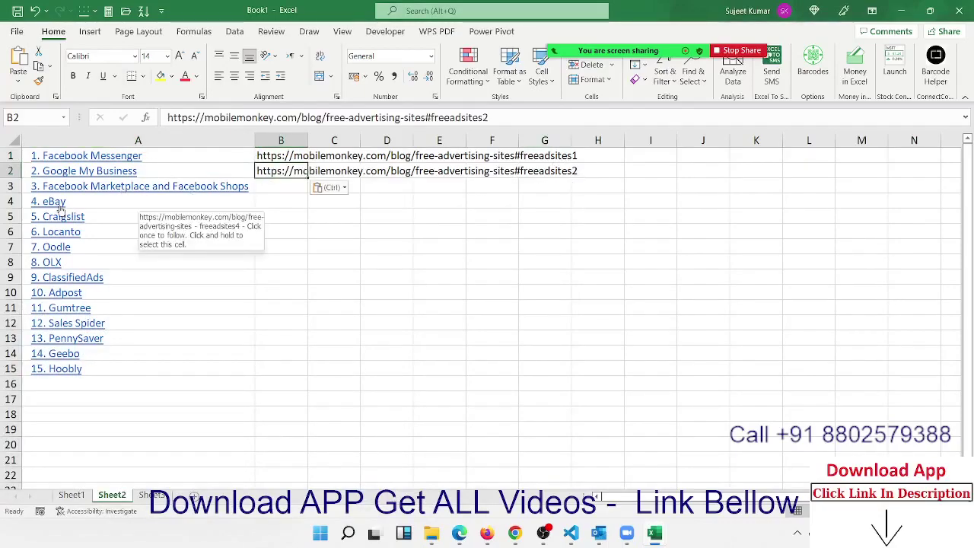
- Review the two extracted addresses in B1:B2 and move down to B3
right_click(55, 267)
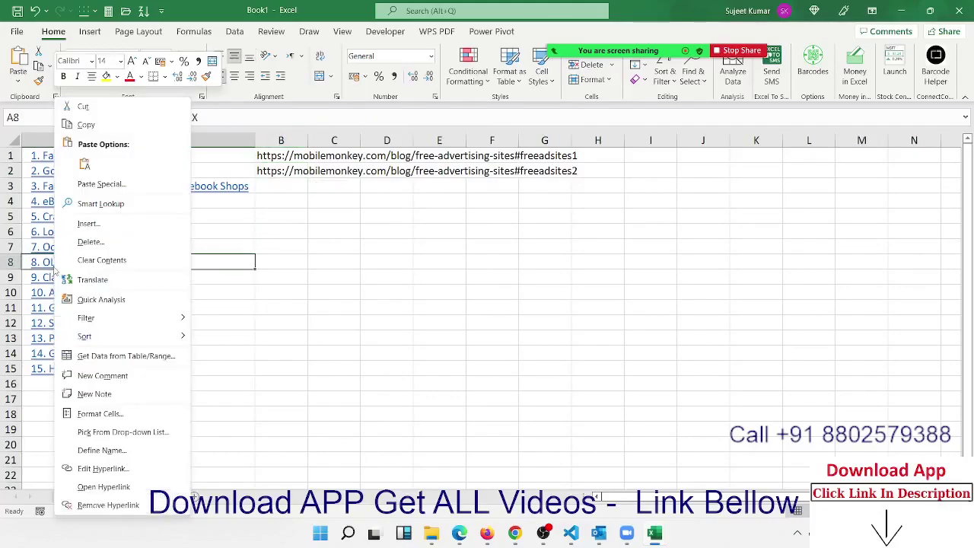
click(309, 261)
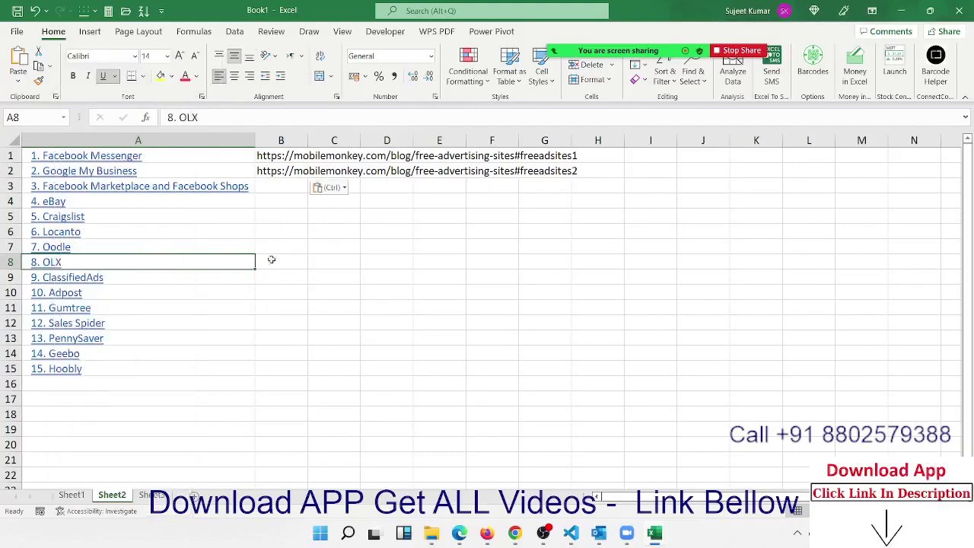
click(280, 152)
drag(280, 153, 278, 170)
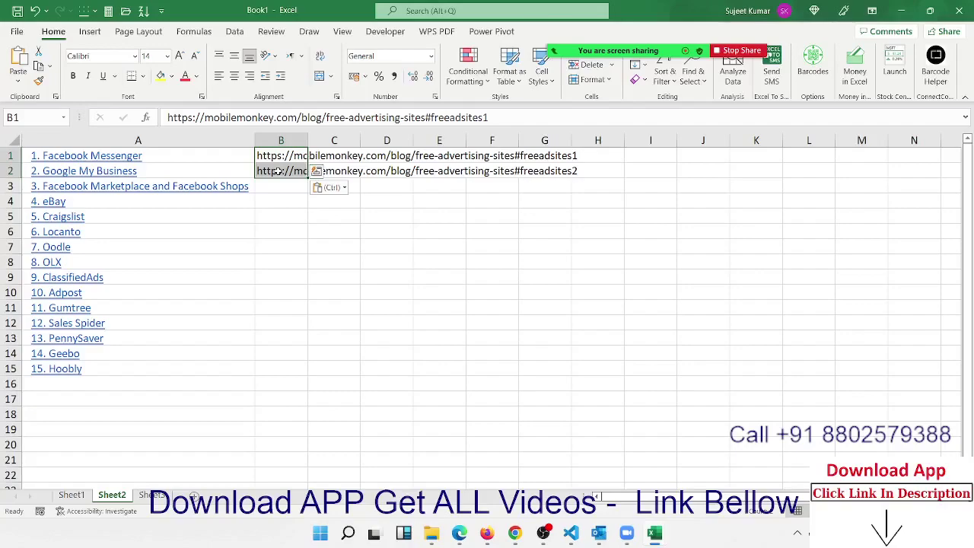
click(278, 170)
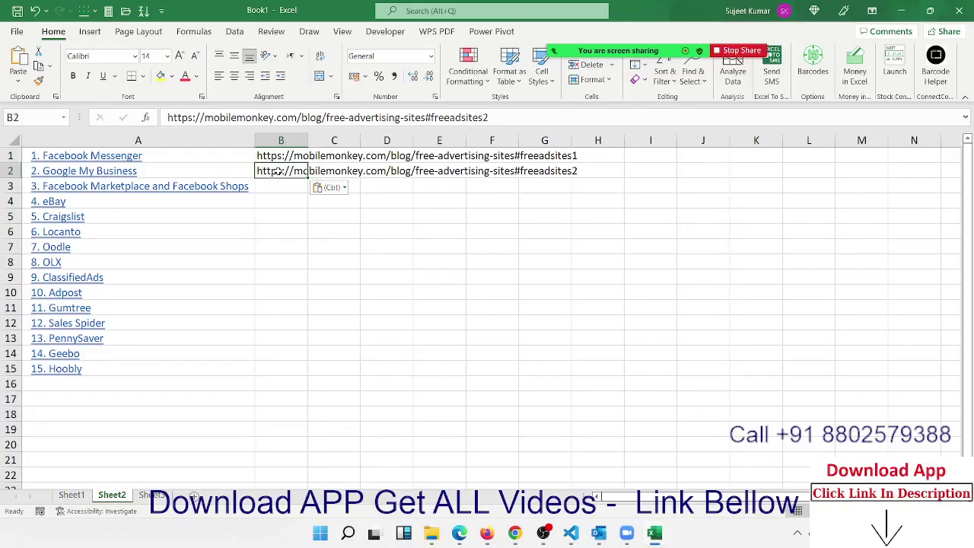
key(Return)
- Launch the Visual Basic editor from the Developer tab and open Book1's Module1 code
click(379, 38)
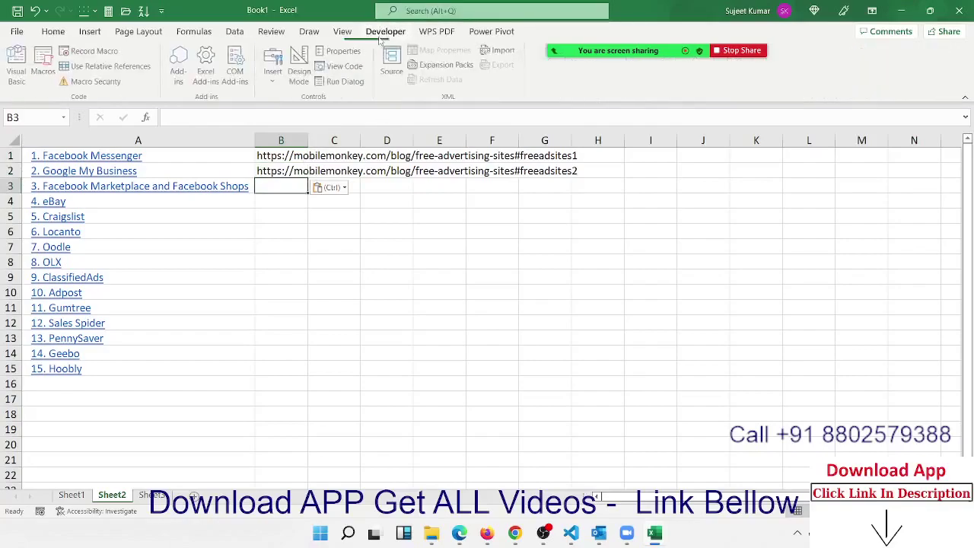
click(10, 87)
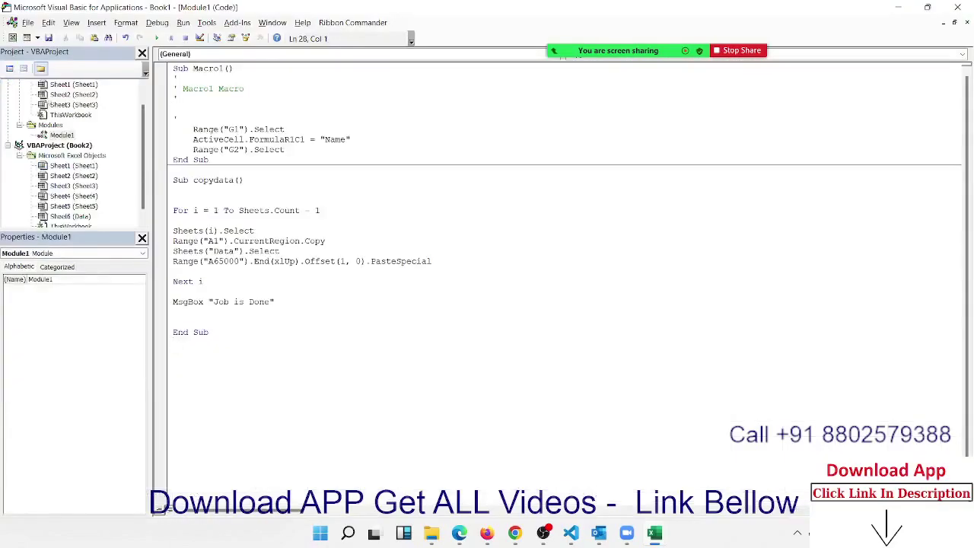
scroll(66, 174, up, 1)
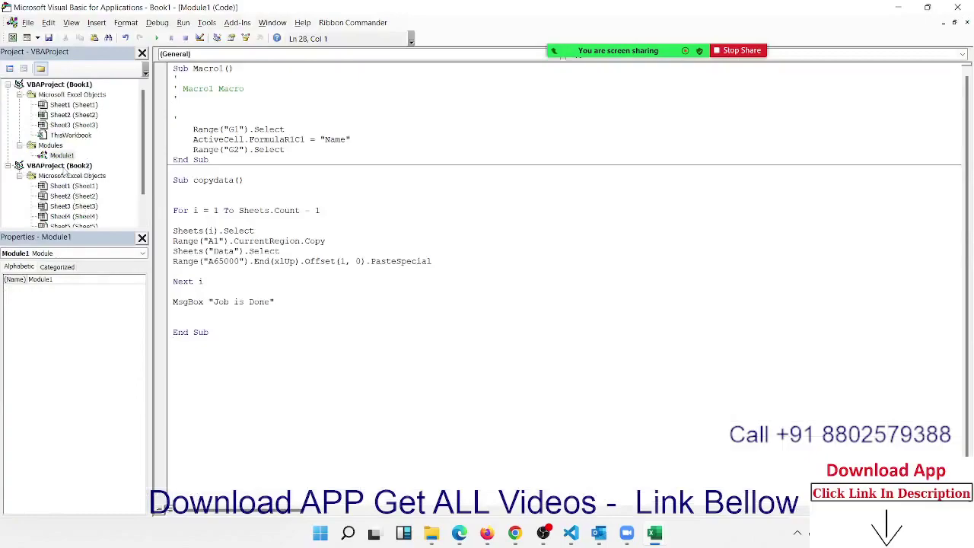
key(alt+F11)
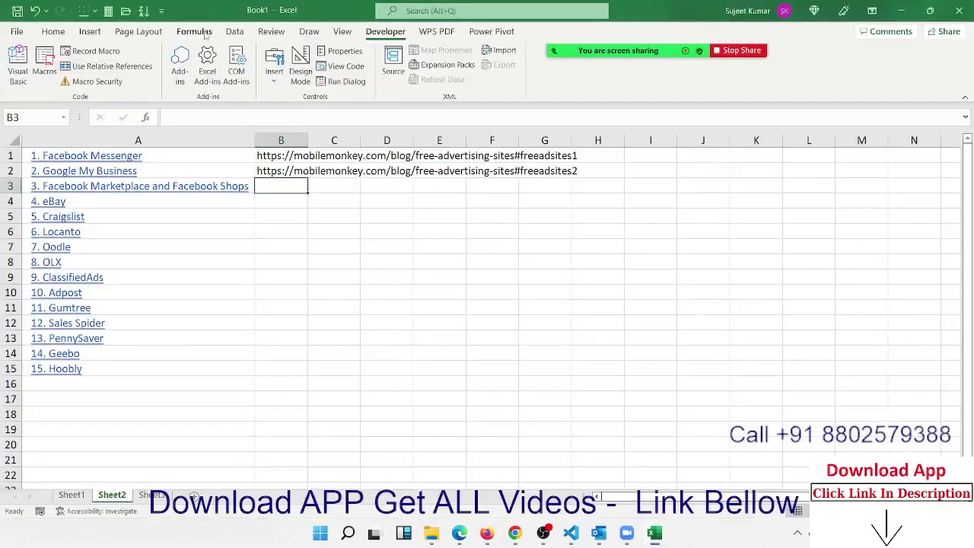
key(alt+F11)
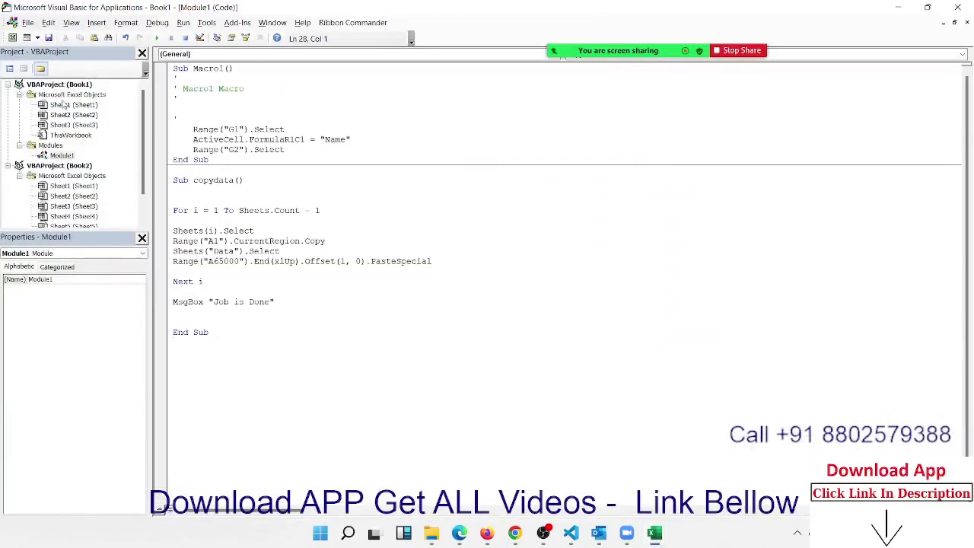
key(alt+Tab)
click(232, 170)
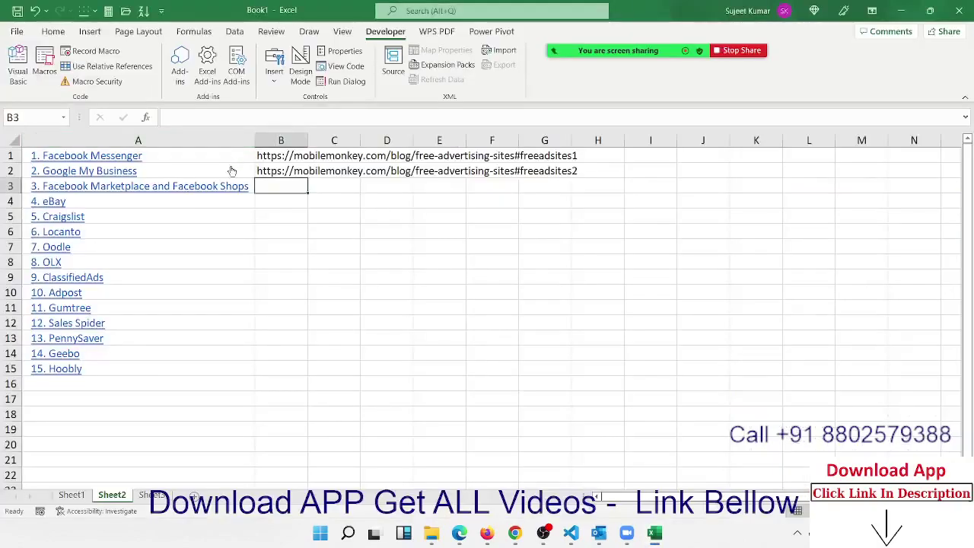
key(alt+Tab)
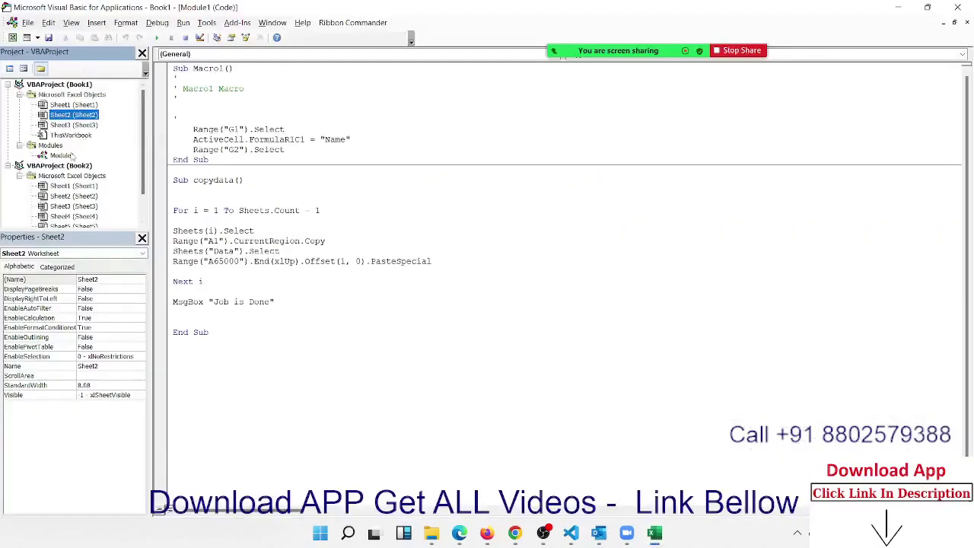
double_click(63, 156)
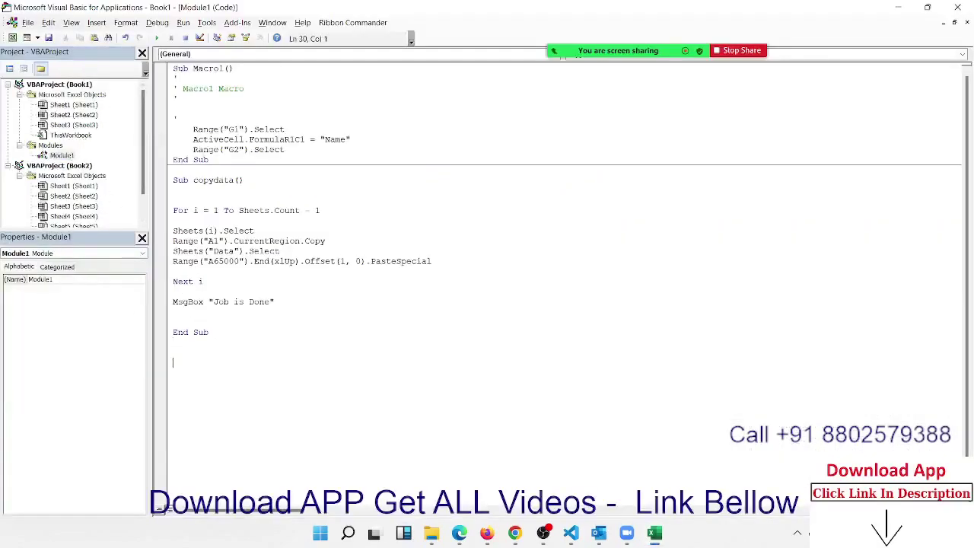
- Declare the URL function with a Range argument and start its Hyperlinks return line
text(I)
text(ti)
text(U)
text(R)
text(as )
text(Range)
key(Return)
key(Return)
key(Return)
key(Return)
key(Up)
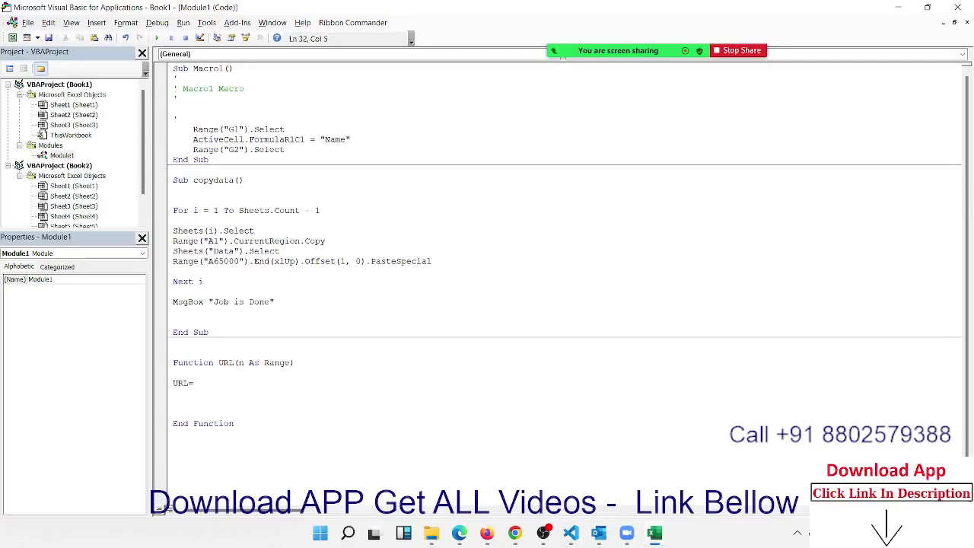
text(n.hy)
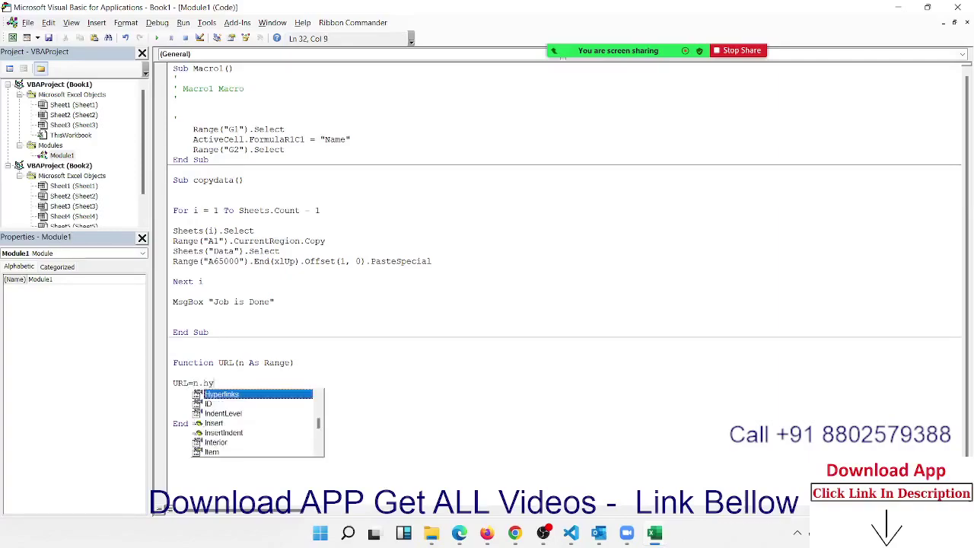
key(Tab)
text(d)
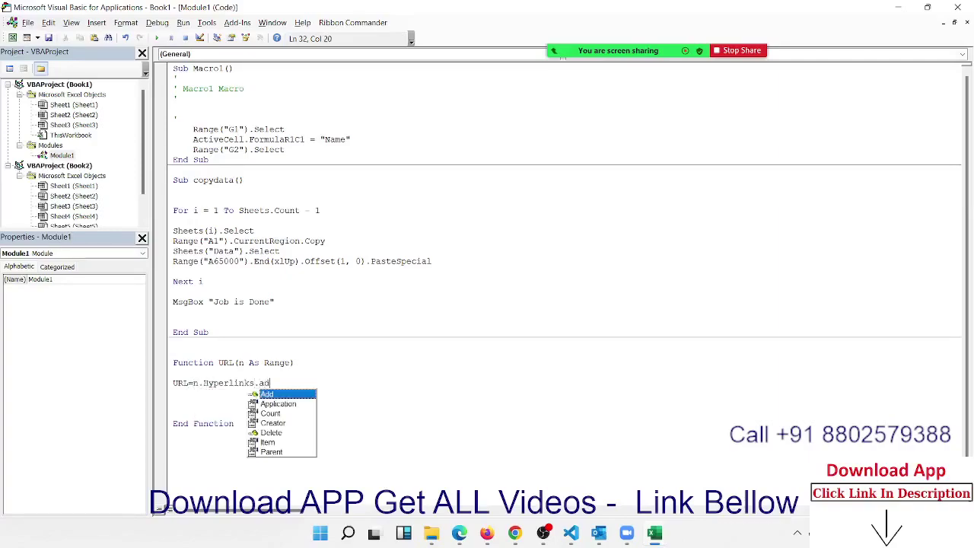
key(BackSpace)
key(BackSpace)
key(BackSpace)
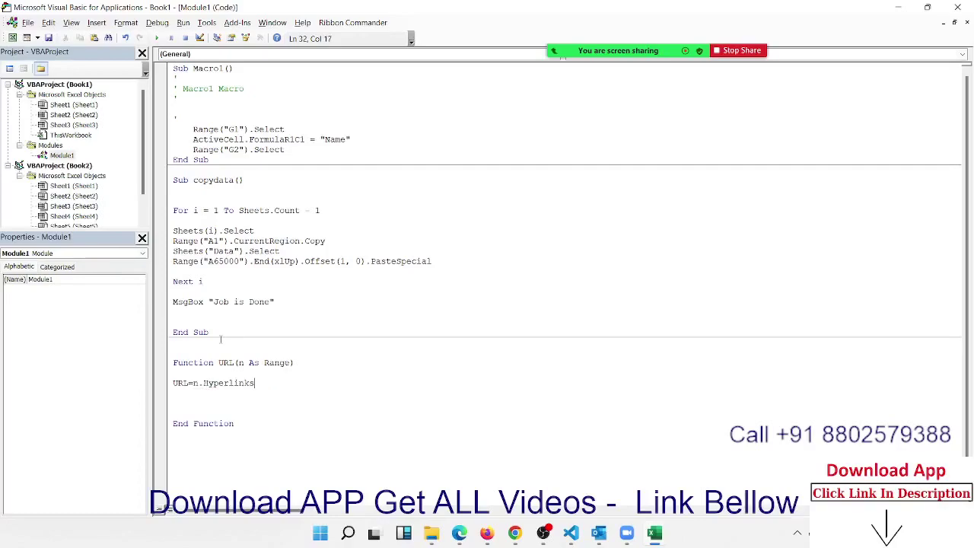
text(.add)
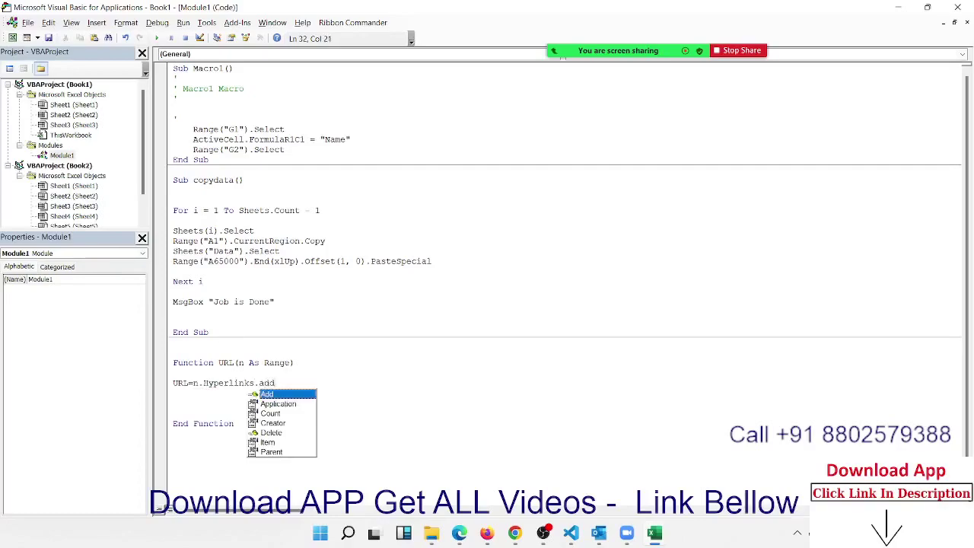
text(re)
key(BackSpace)
key(BackSpace)
key(BackSpace)
key(BackSpace)
key(BackSpace)
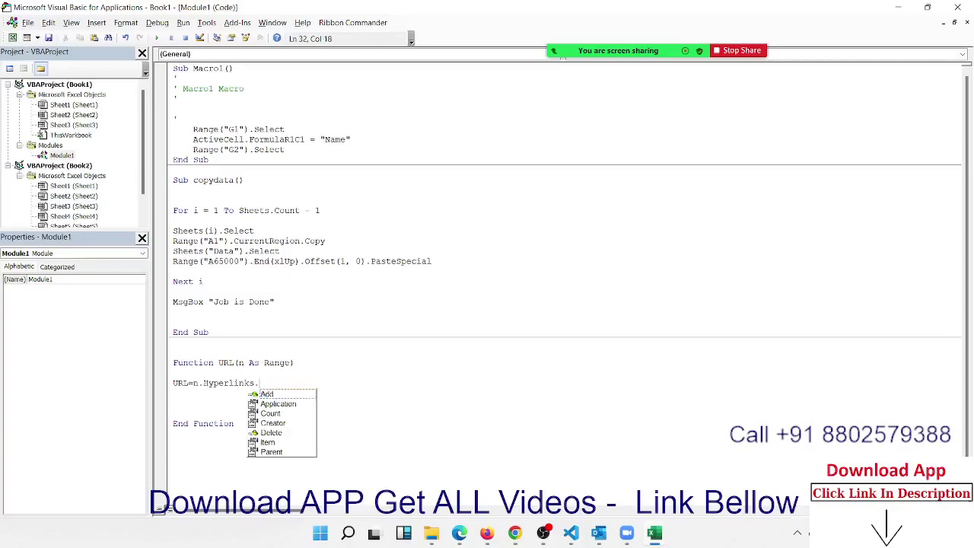
key(BackSpace)
key(BackSpace)
key(BackSpace)
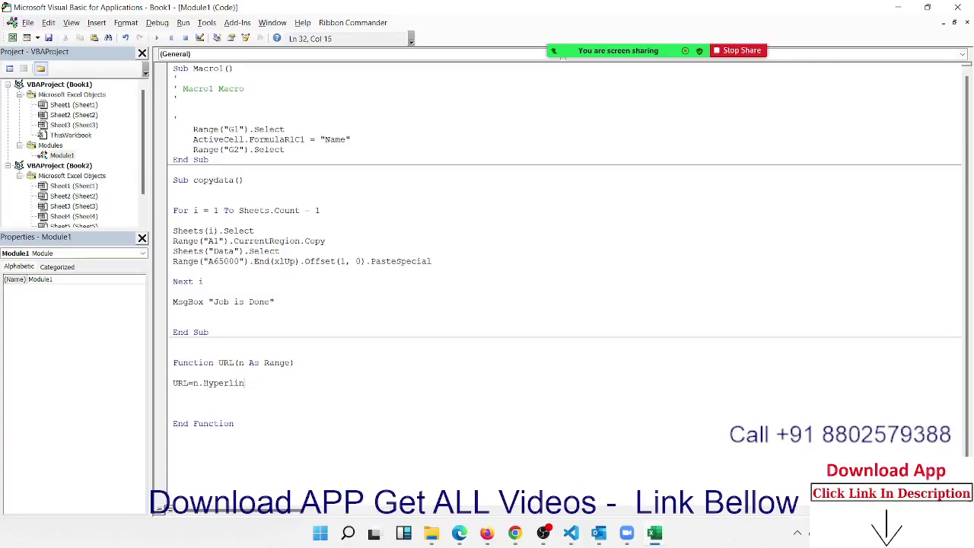
key(BackSpace)
key(BackSpace)
key(BackSpace)
key(BackSpace)
key(BackSpace)
key(BackSpace)
- Complete the line URL = n.Hyperlinks(0).Address and return to the worksheet
text(.)
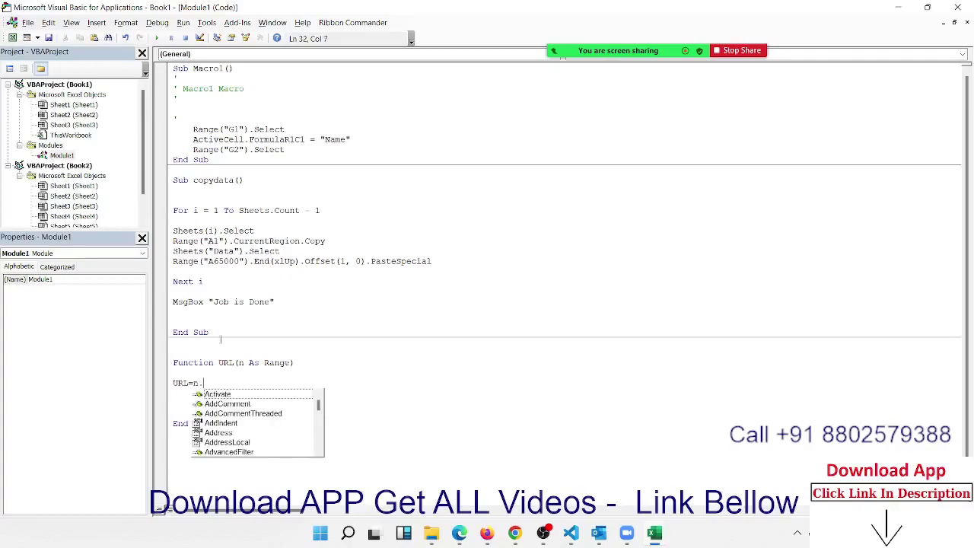
text(hy)
key(Tab)
text(()
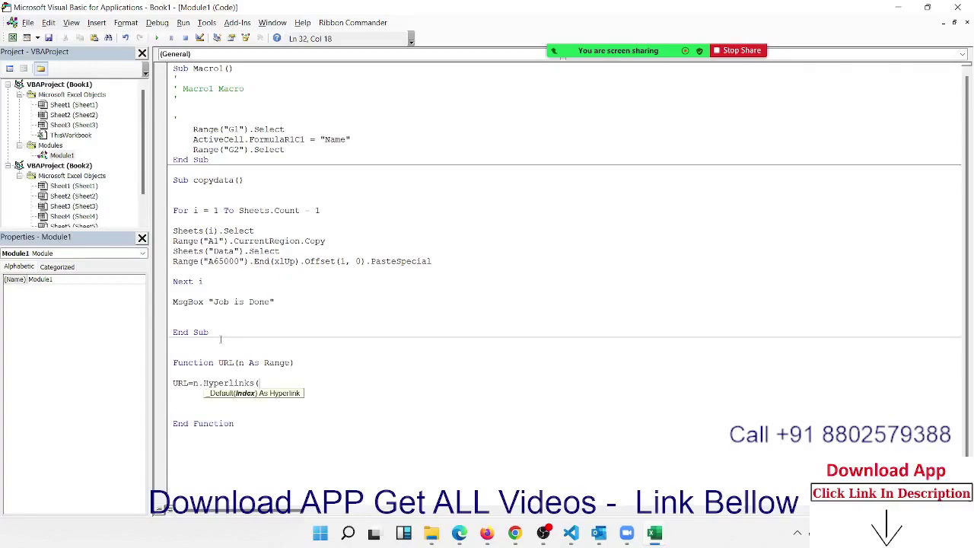
text(0)
key(BackSpace)
text(0).)
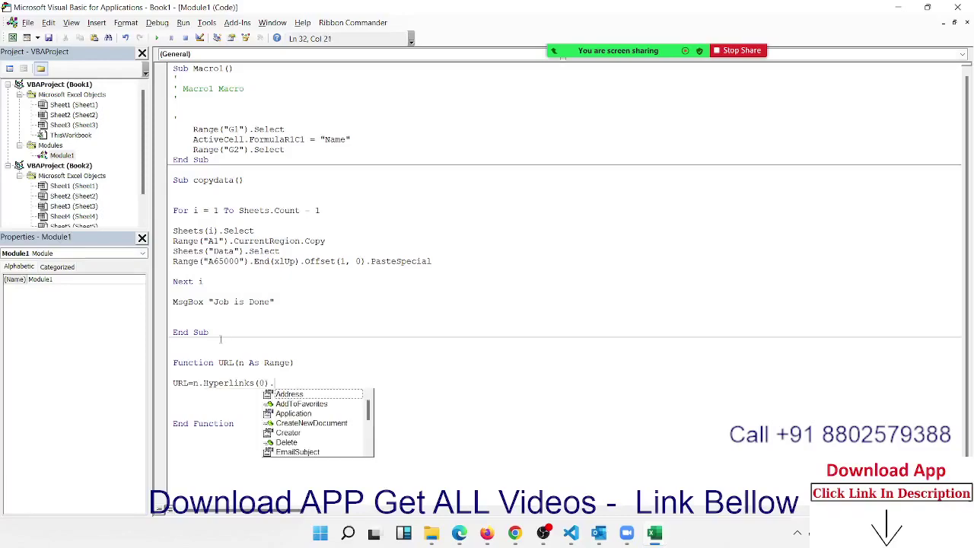
text(a)
key(Tab)
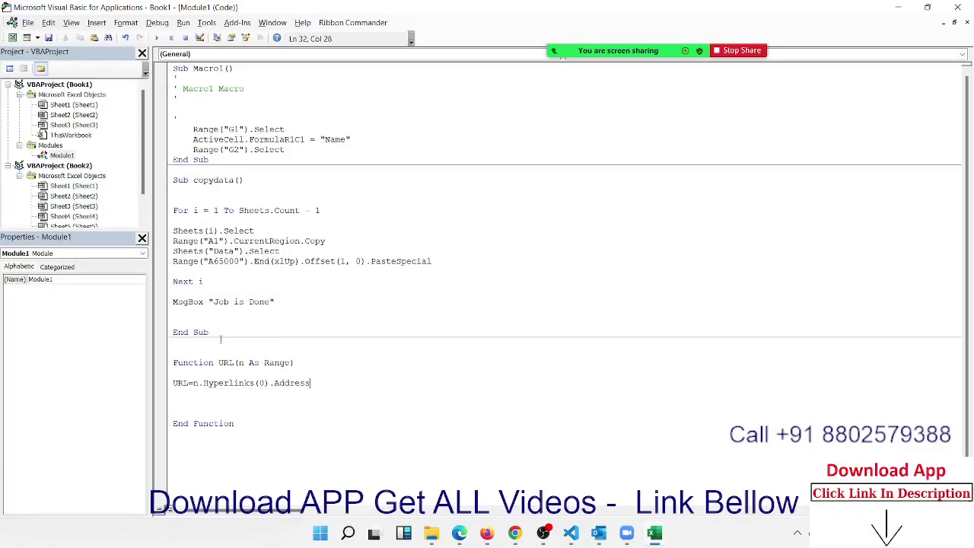
click(234, 401)
key(alt+F11)
- Enter the formula =URL(A3) in cell B3
text(=)
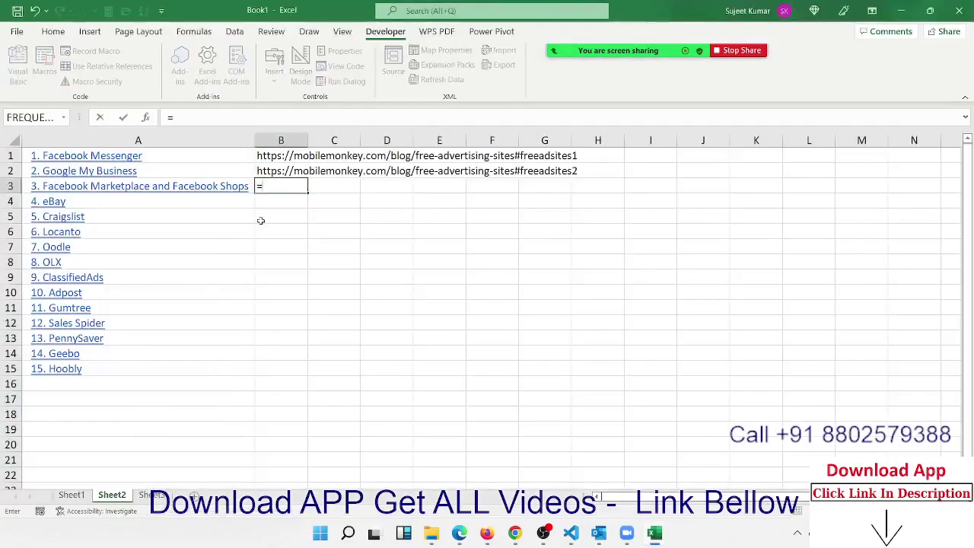
text(url)
key(Tab)
key(Left)
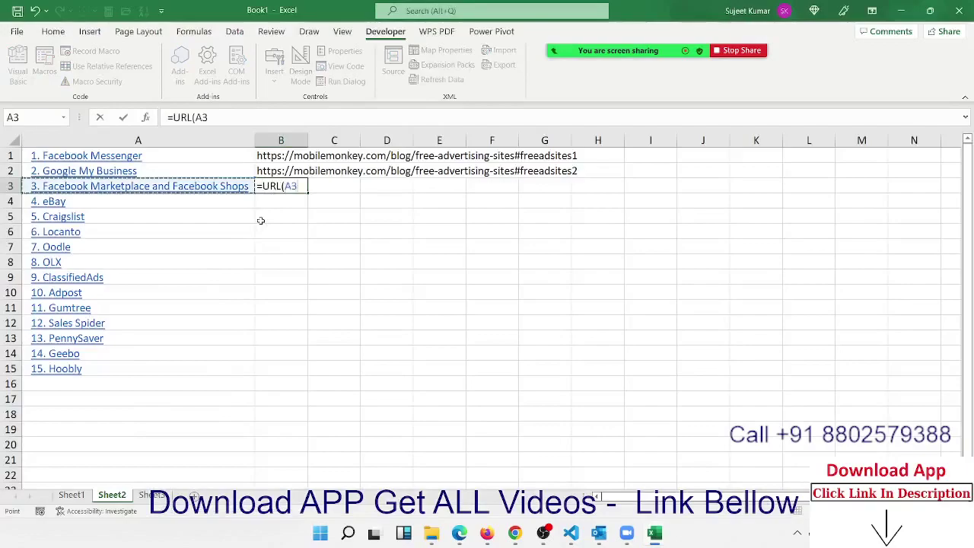
key(Return)
key(Up)
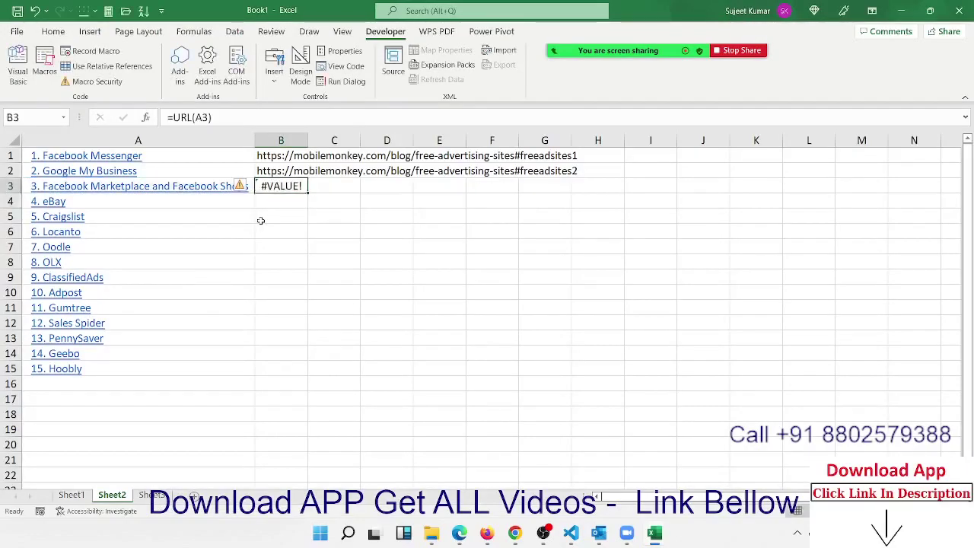
- Change the function's index to Hyperlinks(1) and recalculate the B3 formula
key(alt+F11)
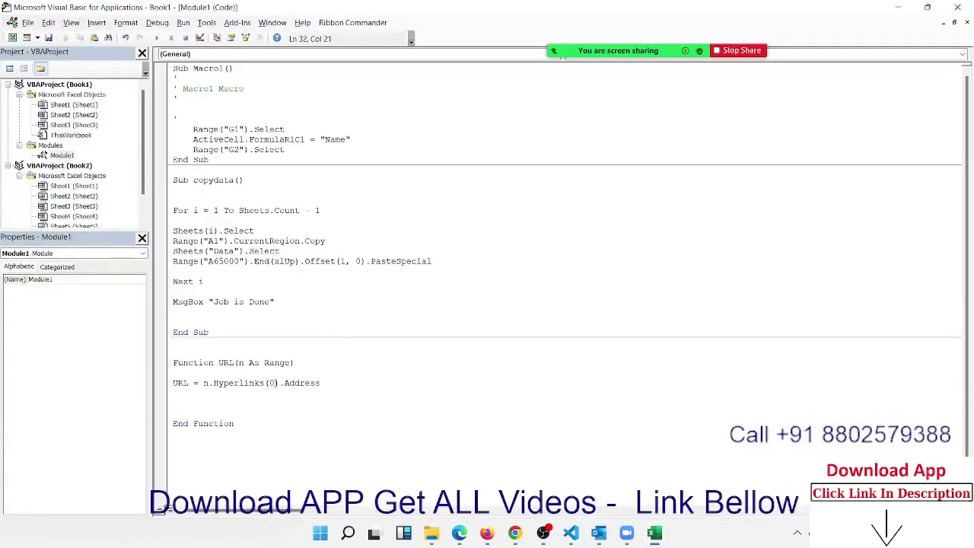
key(BackSpace)
text(1)
click(260, 392)
key(alt+F11)
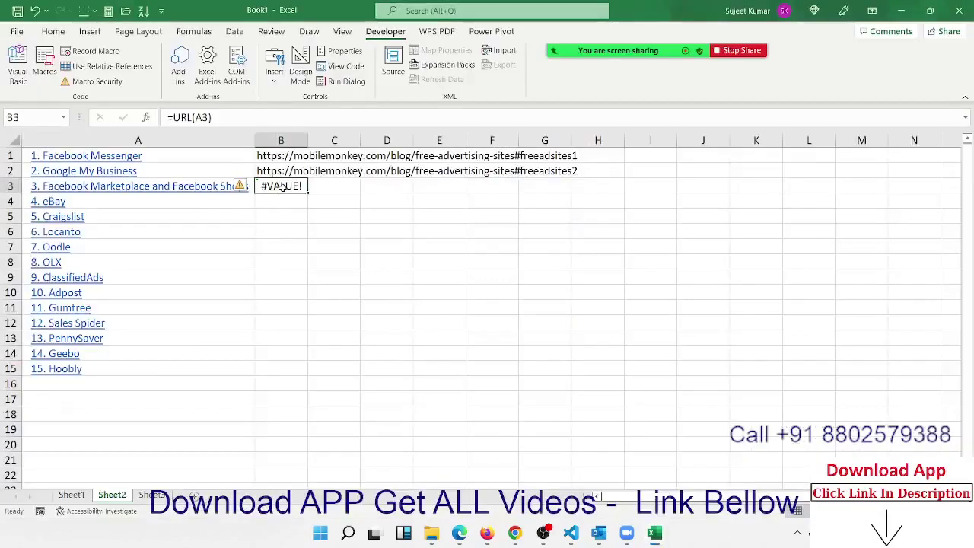
double_click(282, 185)
key(Return)
- Fill the URL formula down to B15, check the results, and switch to Sheet1
click(282, 187)
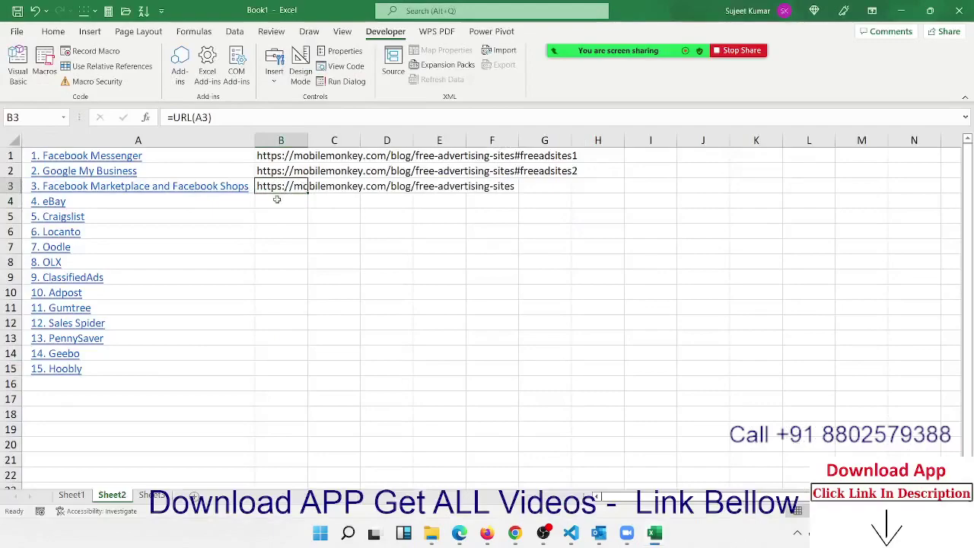
drag(304, 198, 308, 375)
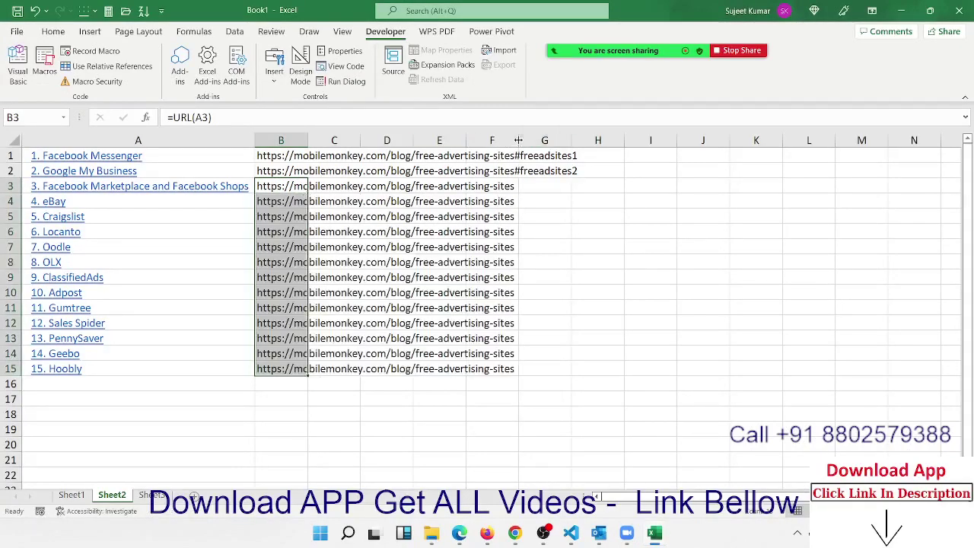
click(292, 185)
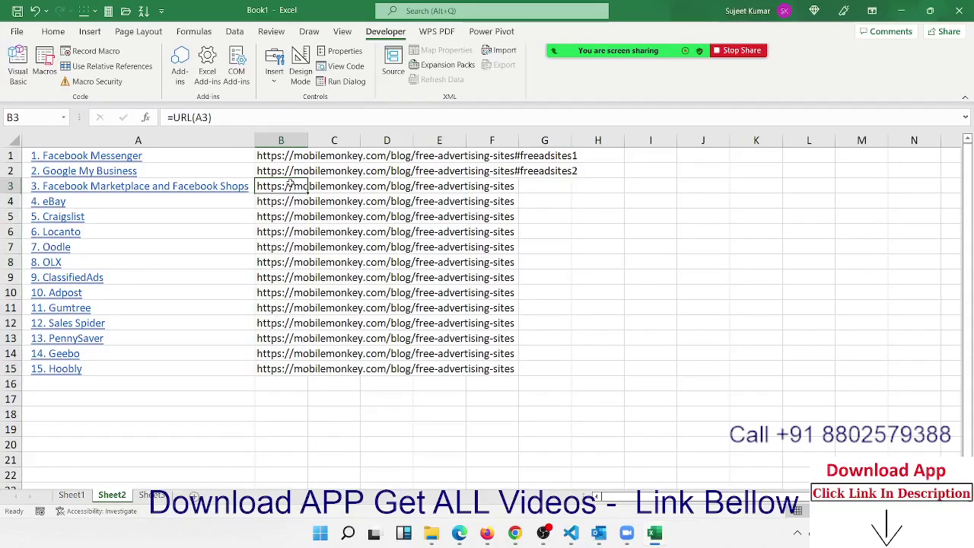
click(289, 172)
click(287, 185)
click(281, 168)
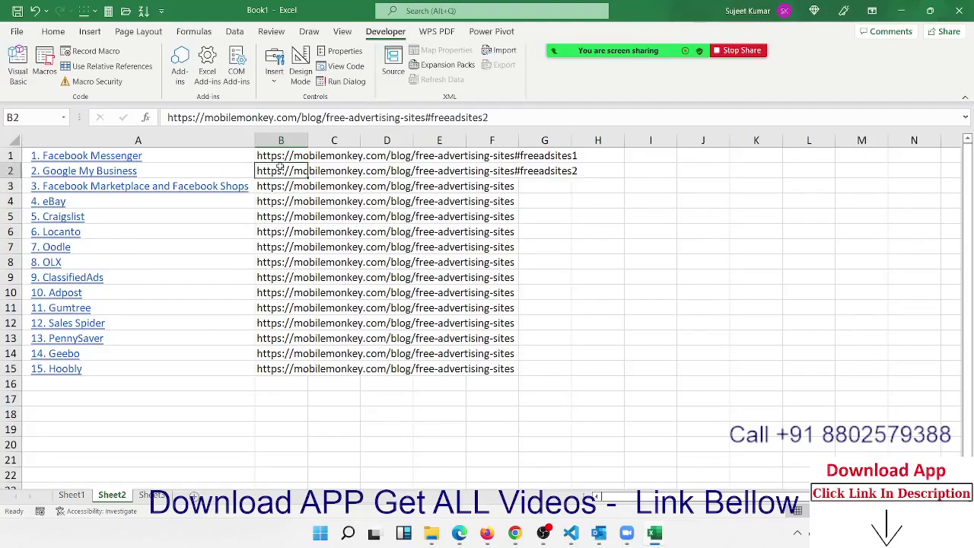
key(alt+F11)
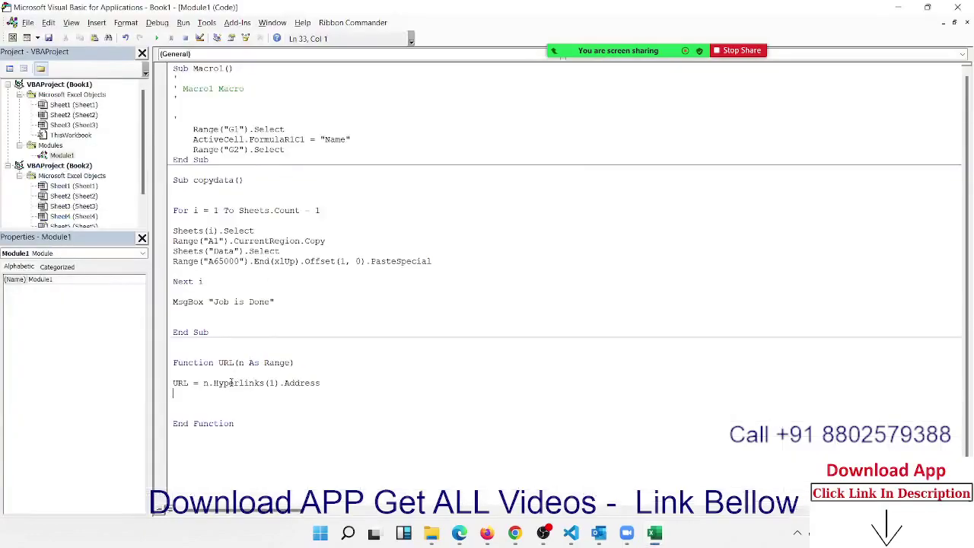
double_click(231, 382)
key(alt+F11)
click(71, 494)
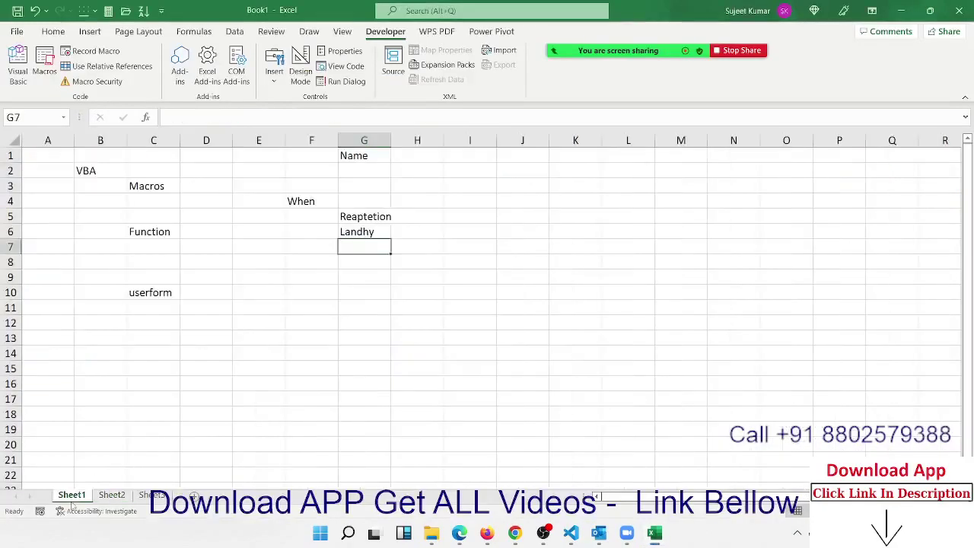
- Enter 'For' in cell F8 on Sheet1, then bring up the Macro Security settings
click(299, 203)
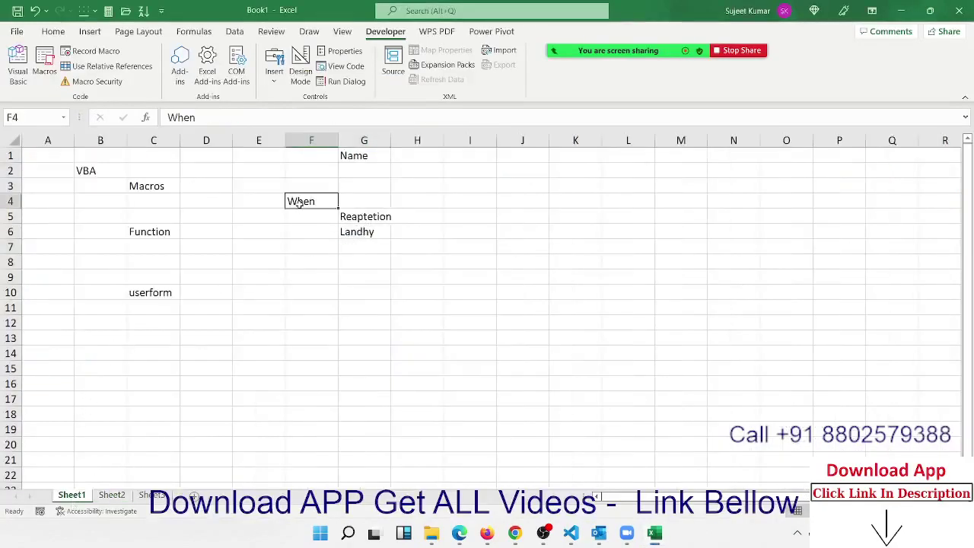
click(362, 217)
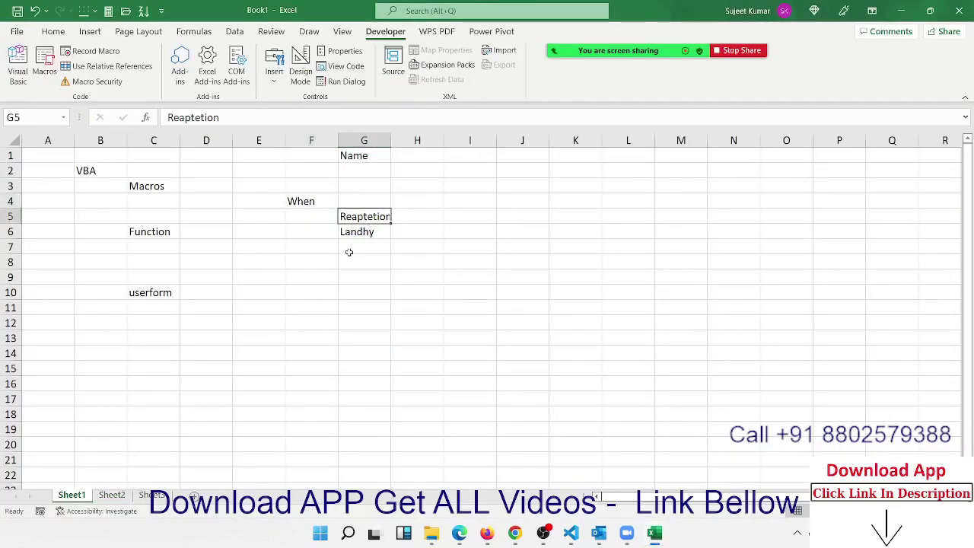
click(348, 252)
click(300, 265)
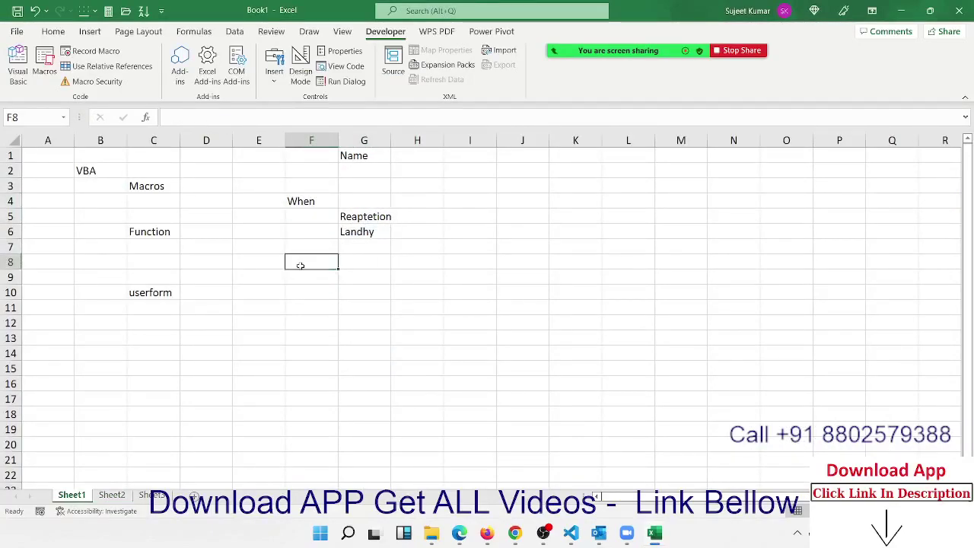
text(For)
key(Return)
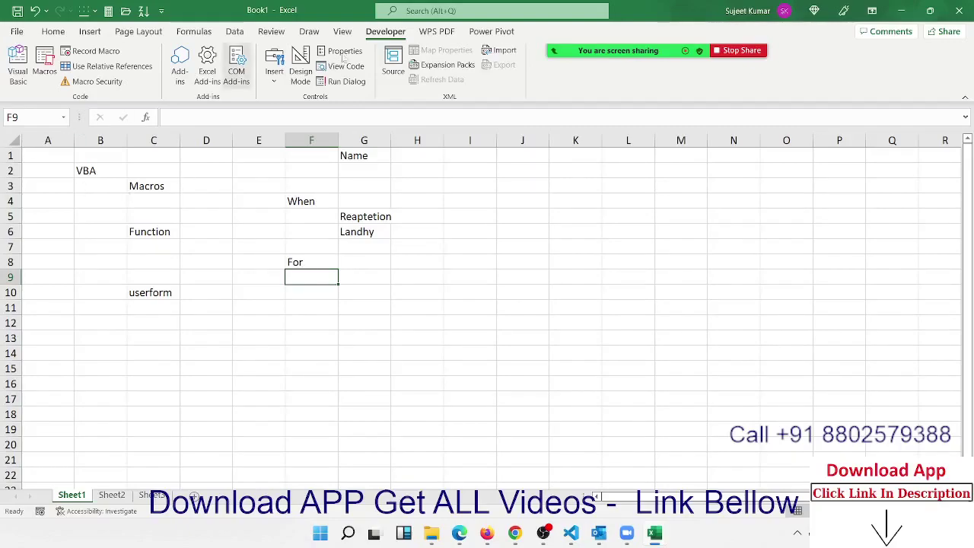
click(95, 82)
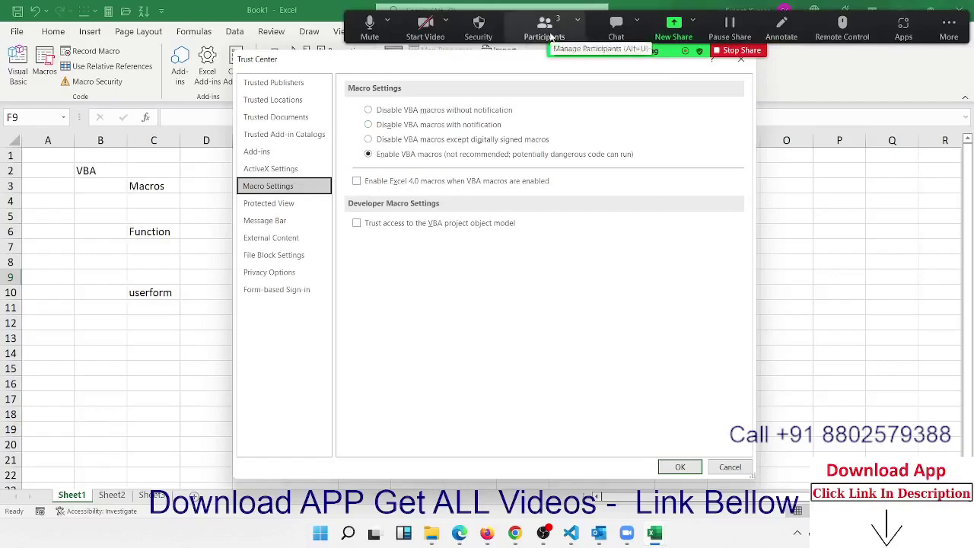
- Review the Trust Center Macro Settings and close it, leaving VBA macros enabled
click(545, 31)
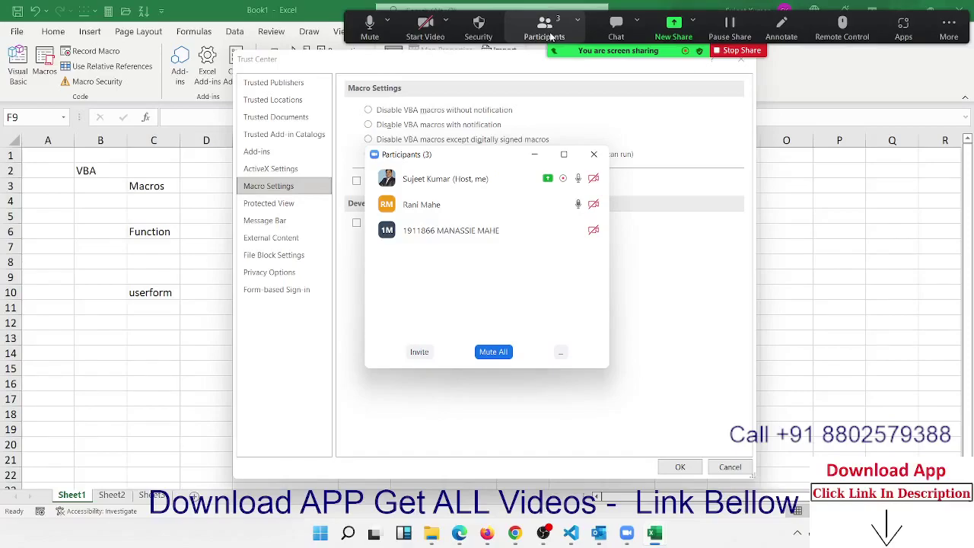
click(594, 154)
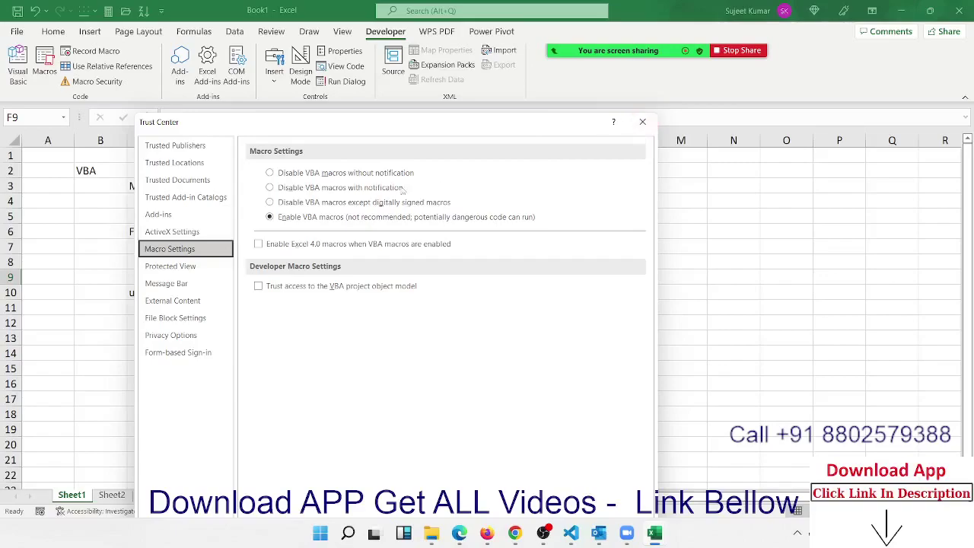
drag(293, 130, 412, 81)
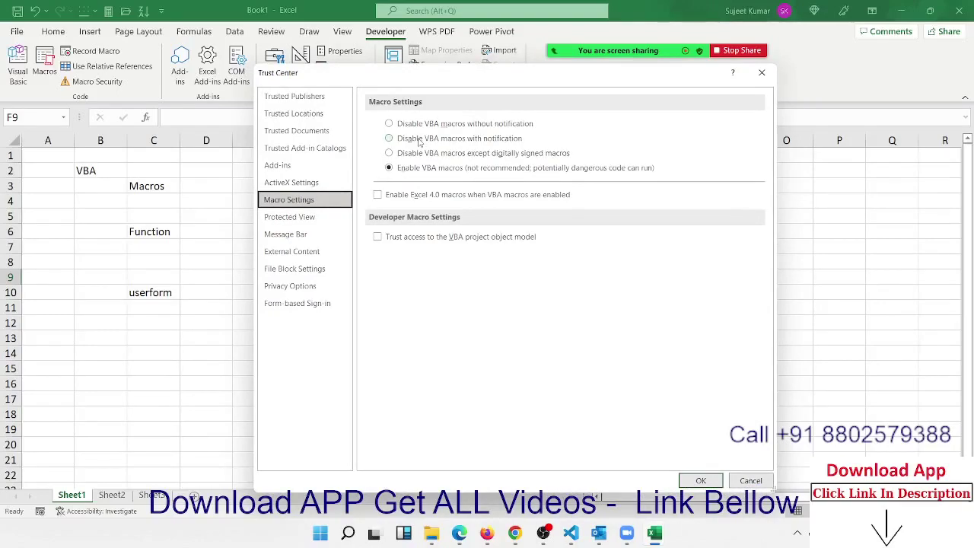
drag(421, 79, 243, 89)
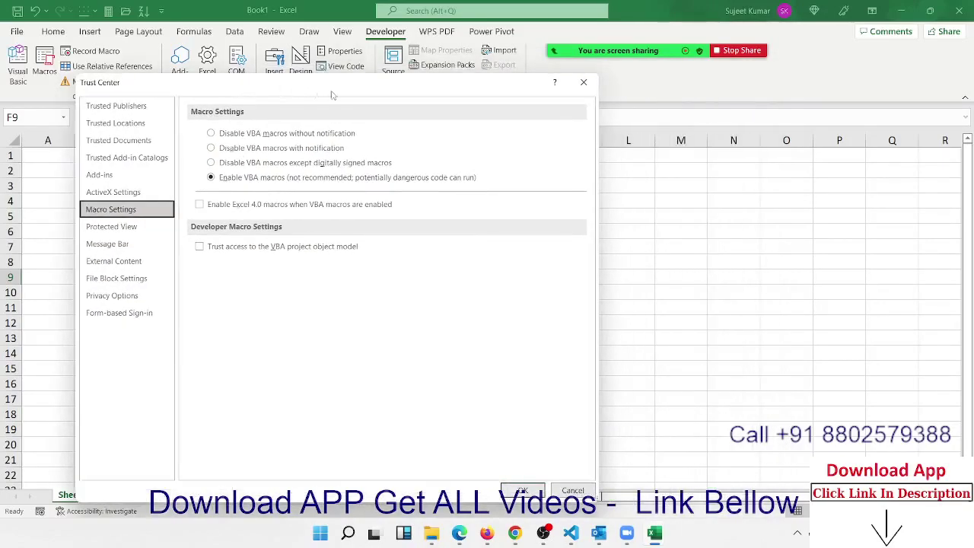
click(583, 81)
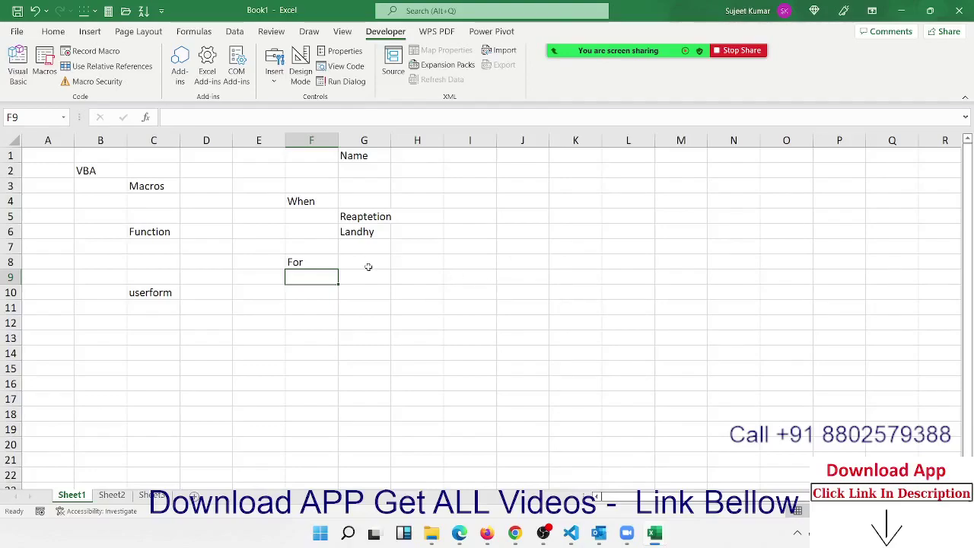
click(322, 261)
click(322, 292)
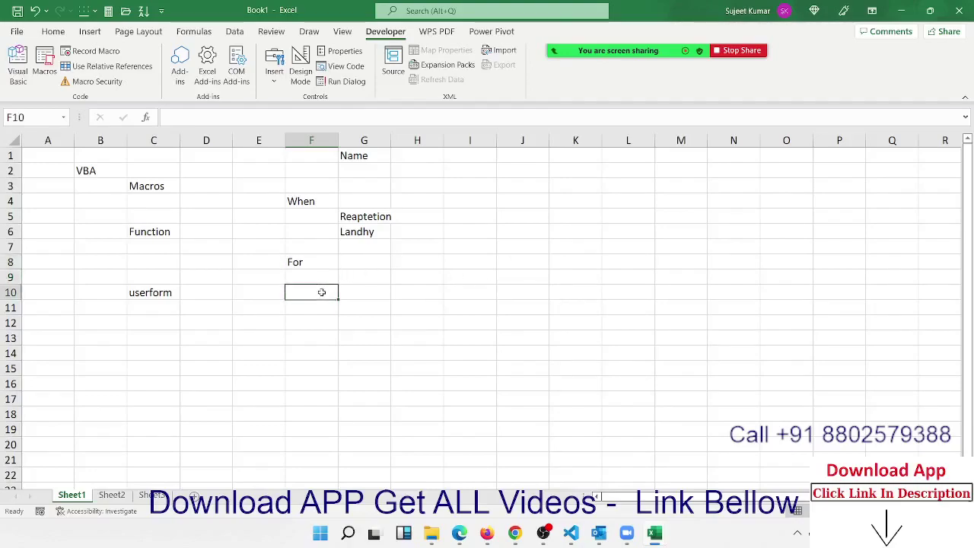